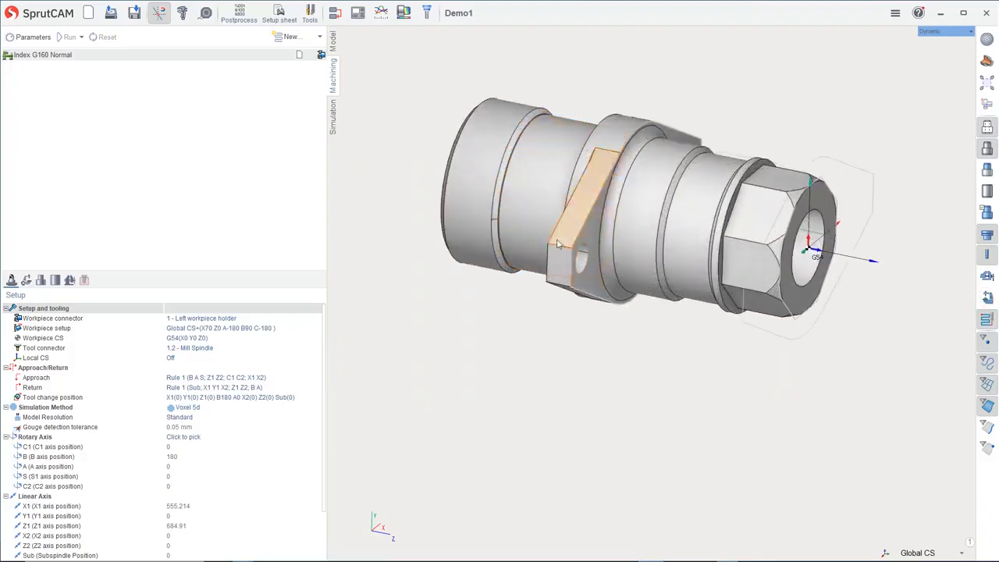
Display the machine model around the part and examine the spindles, milling head and lower turret
middle_click_drag(596, 269, 655, 307)
left_click(985, 295)
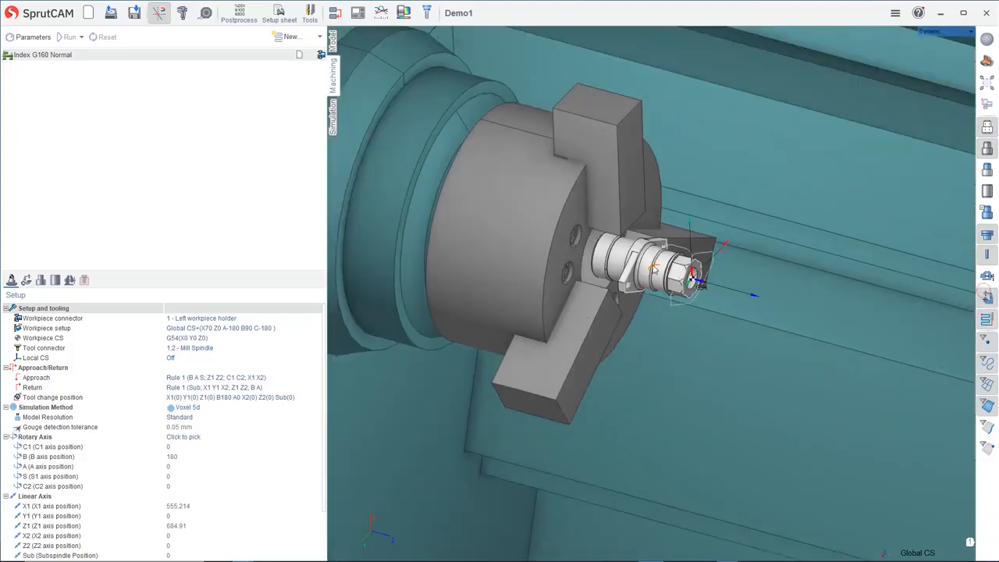
scroll(541, 200, "up", 5)
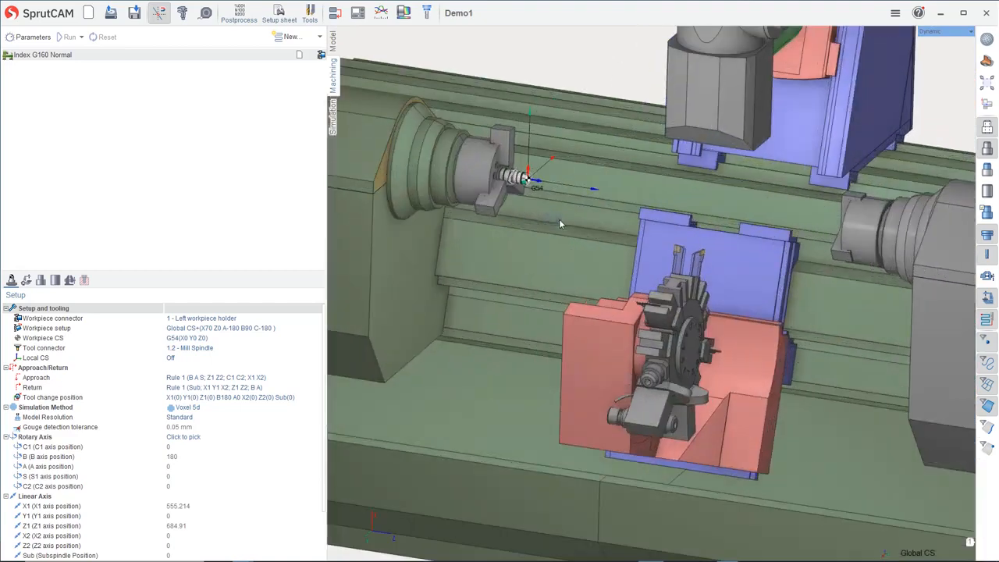
scroll(559, 218, "down", 2)
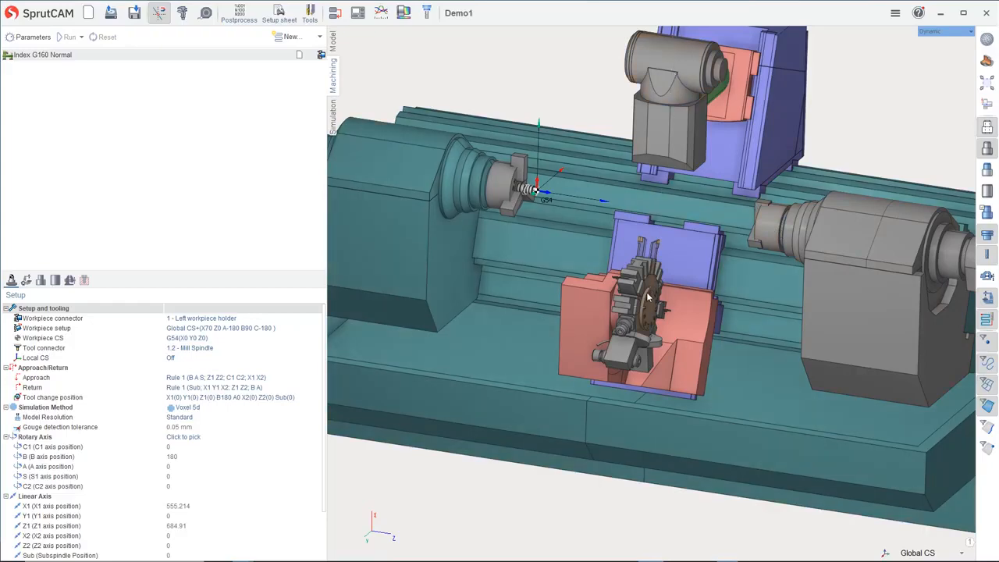
right_click_drag(647, 297, 541, 228)
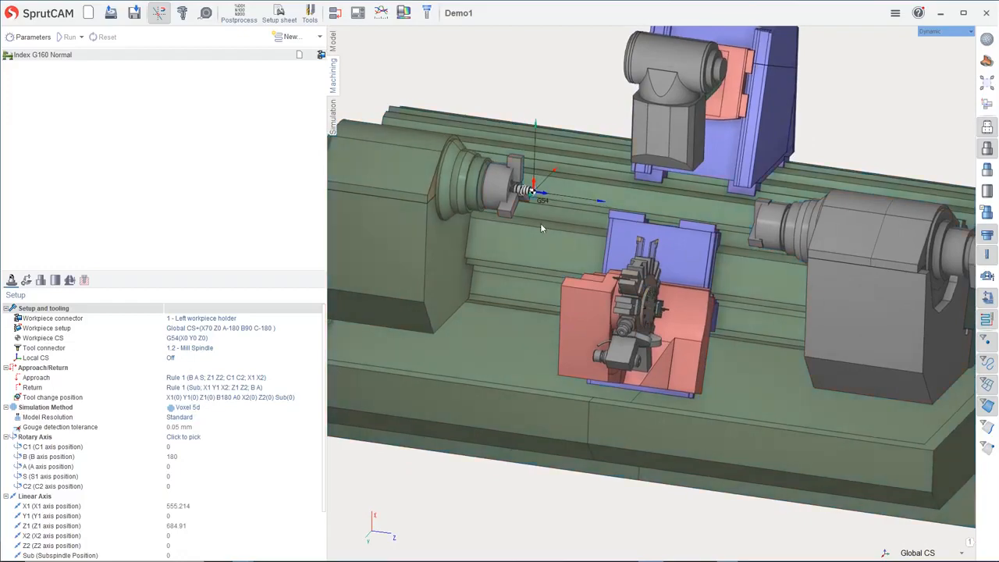
scroll(541, 228, "up", 3)
scroll(548, 223, "down", 2)
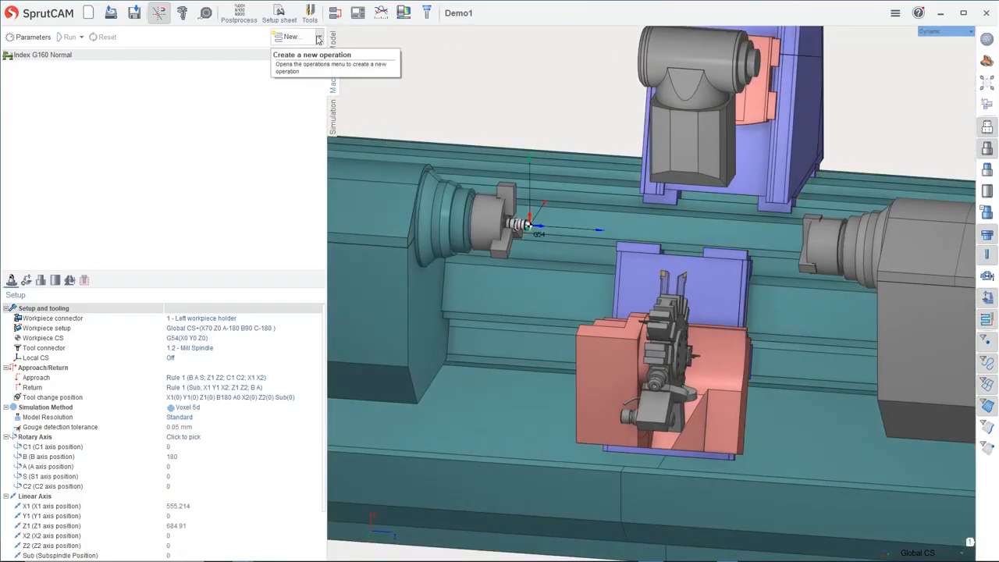
Create a Lathe facing operation and calculate its toolpath
left_click(318, 37)
mouse_move(313, 68)
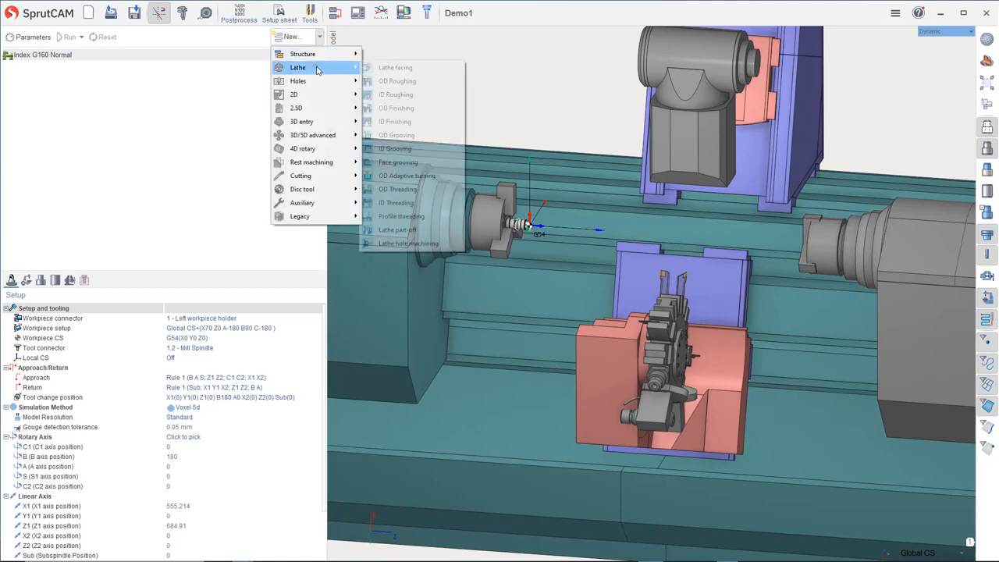
left_click(394, 69)
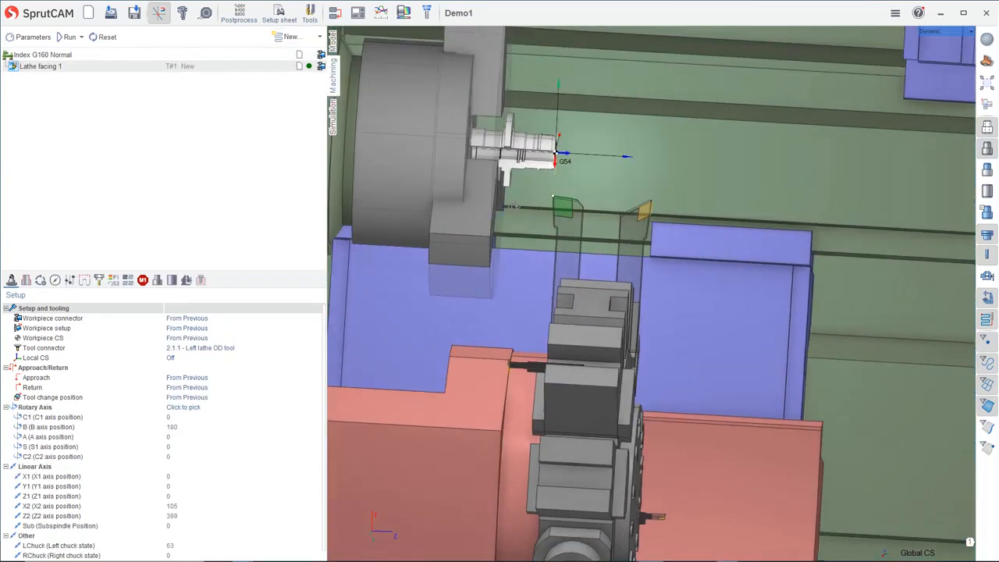
left_click(70, 37)
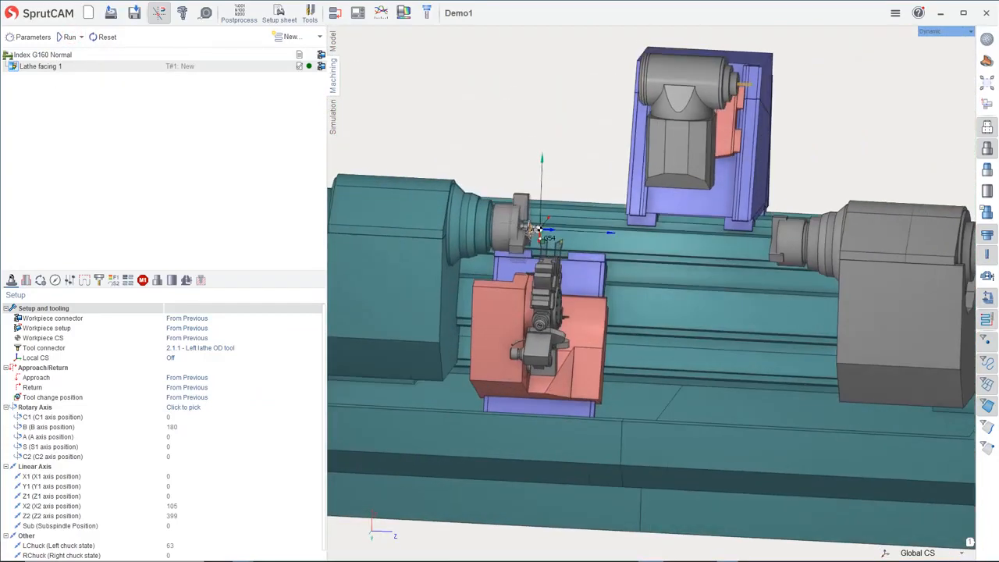
Add a Lathe hole machining operation after the facing operation
left_click(318, 37)
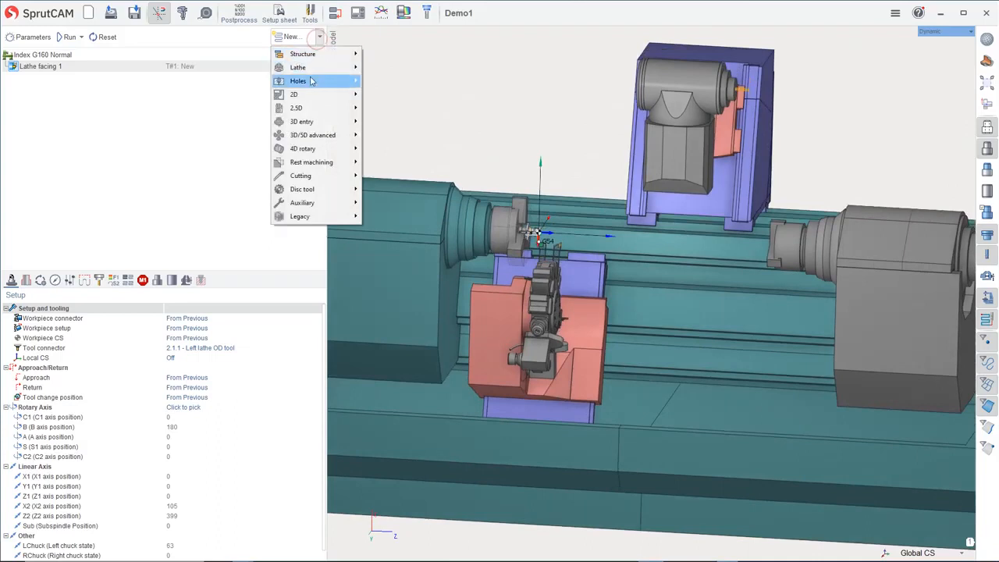
left_click(311, 79)
mouse_move(320, 67)
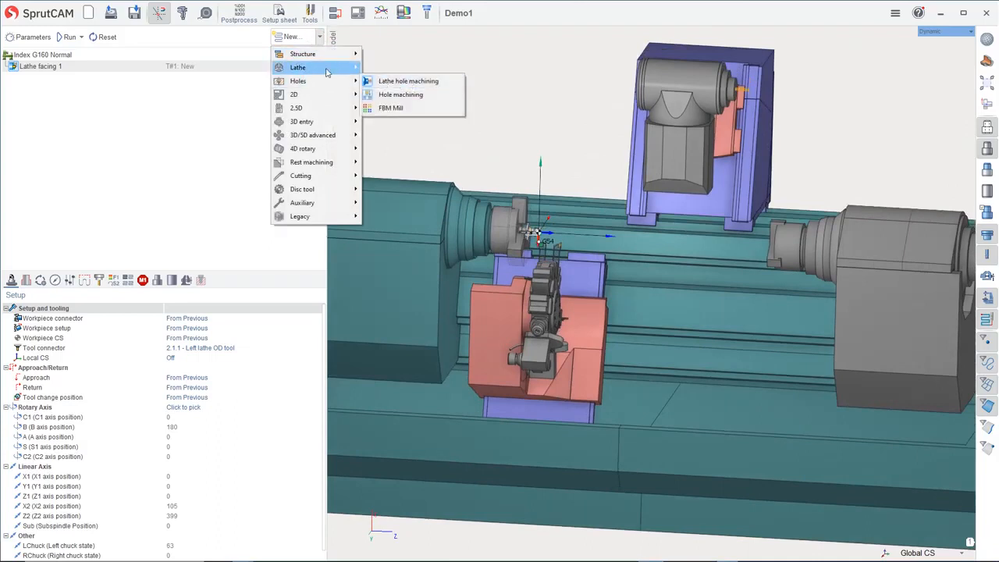
left_click(421, 242)
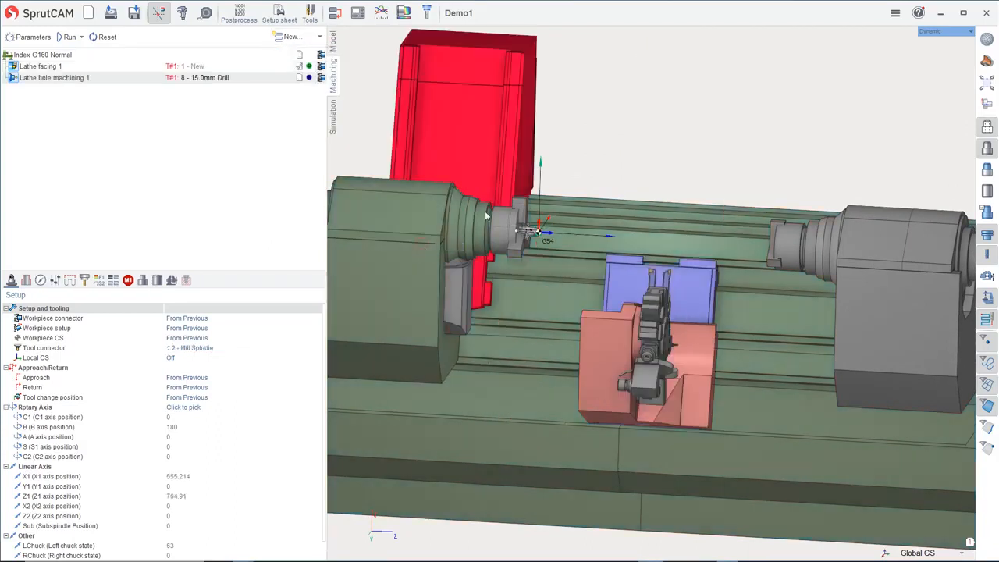
Set the B axis position of the hole machining operation to 0 so the drill faces the part
left_click(187, 427)
scroll(191, 426, "up", 11)
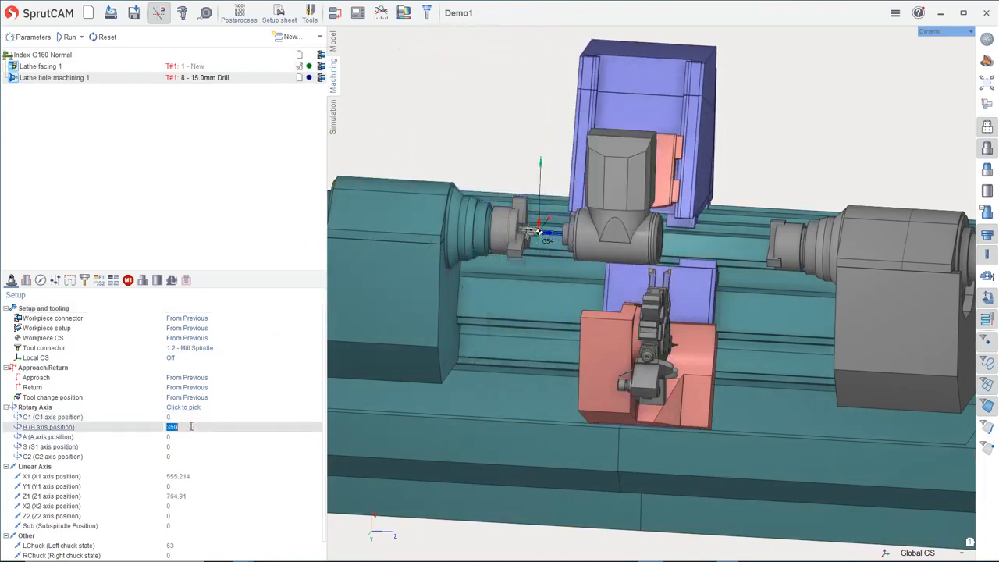
scroll(191, 426, "down", 1)
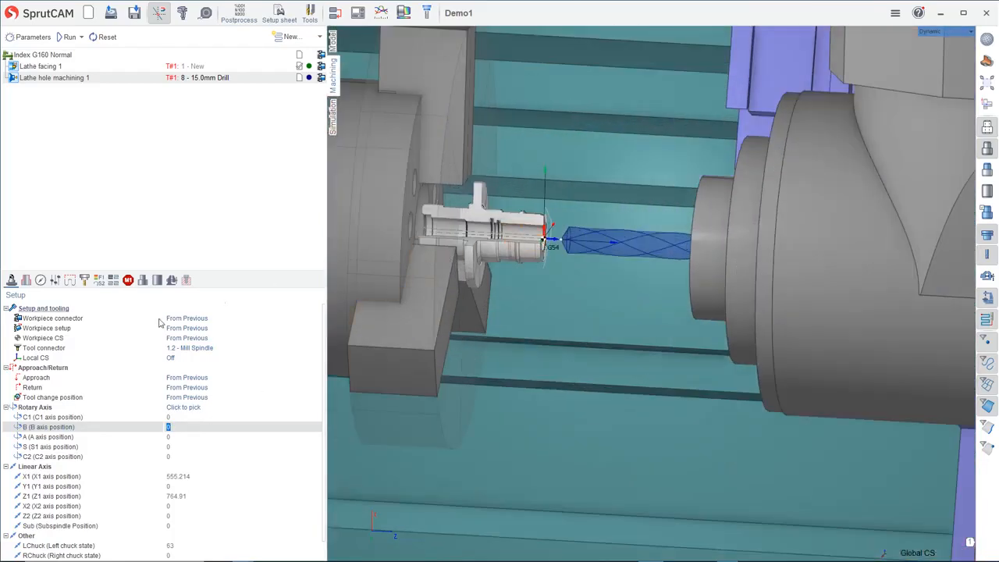
Change the Zmin definition in the properties of the hole at X0 Y0 Z0 and calculate the drilling toolpath
left_click(25, 279)
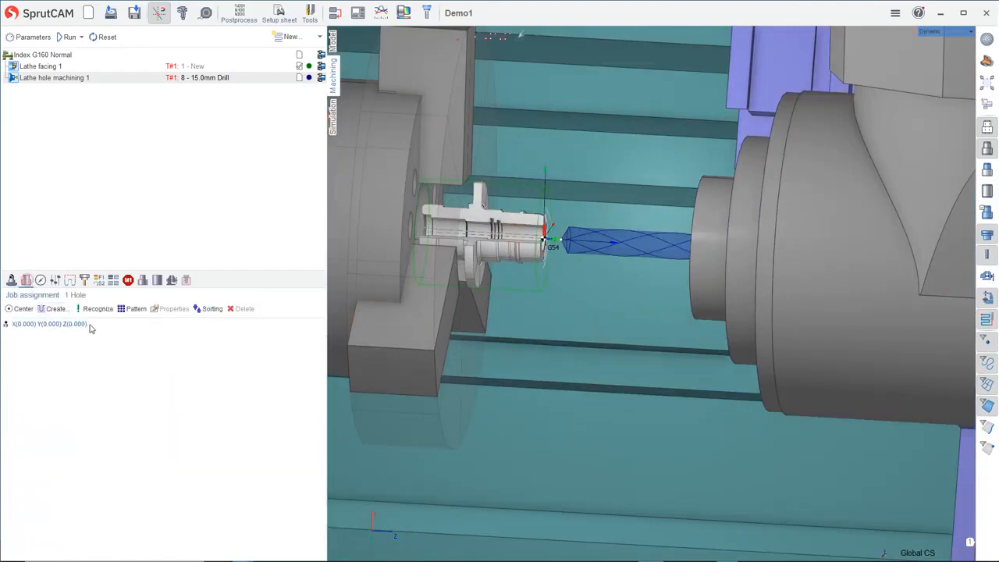
left_click(56, 324)
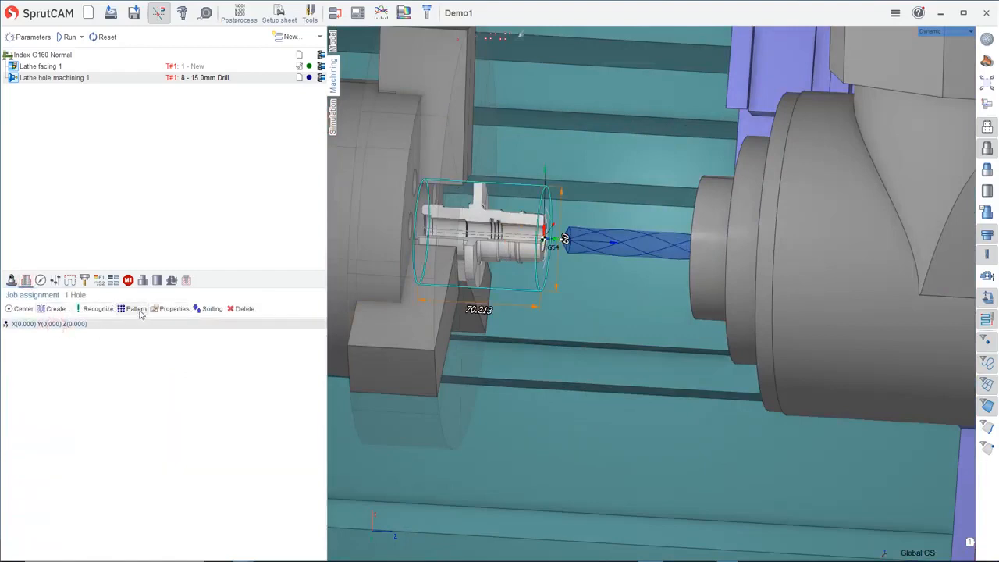
left_click(174, 308)
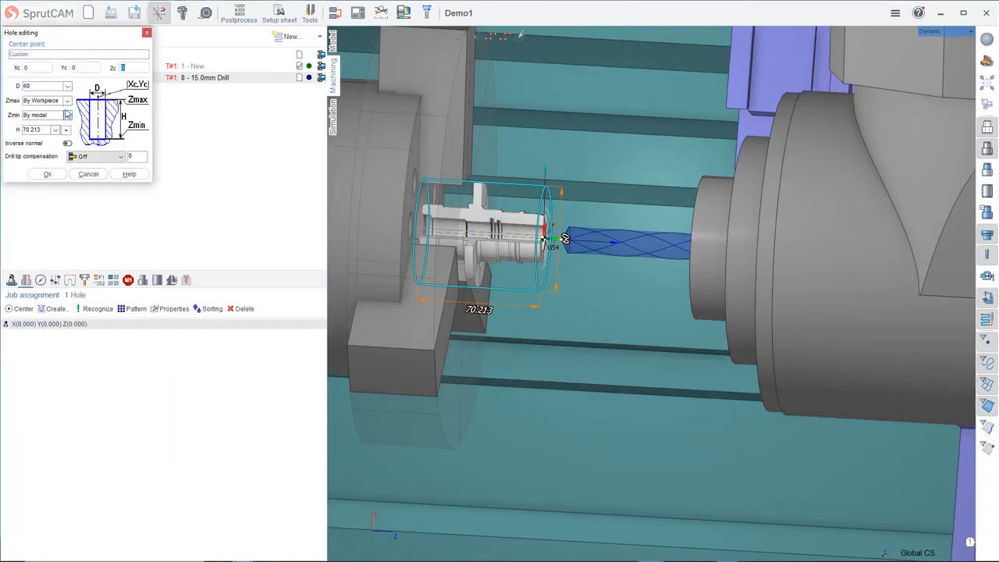
left_click(67, 115)
left_click(36, 134)
left_click(47, 175)
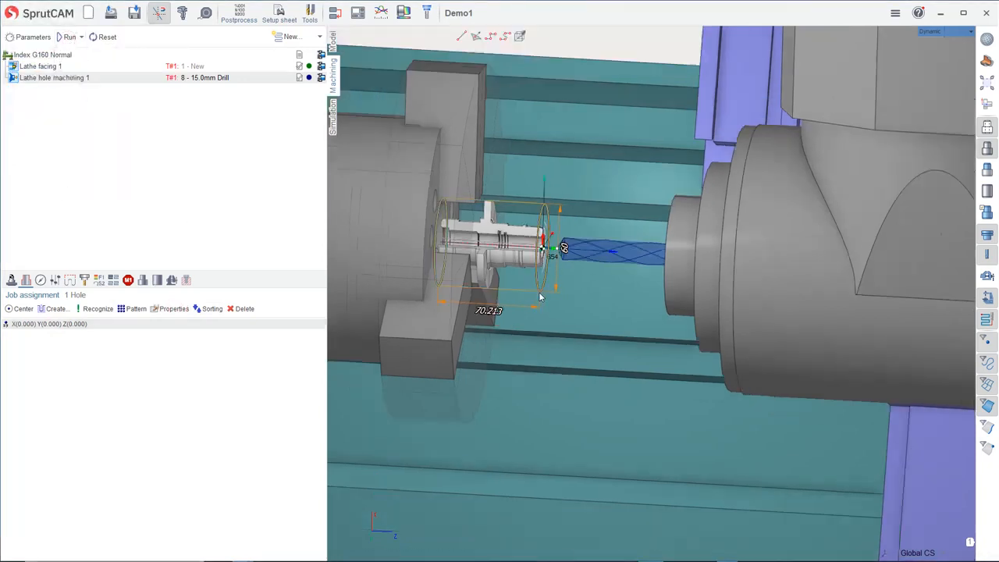
Switch the toolpath calculation mode to run with links, and return it to running without links
left_click(80, 37)
left_click(94, 49)
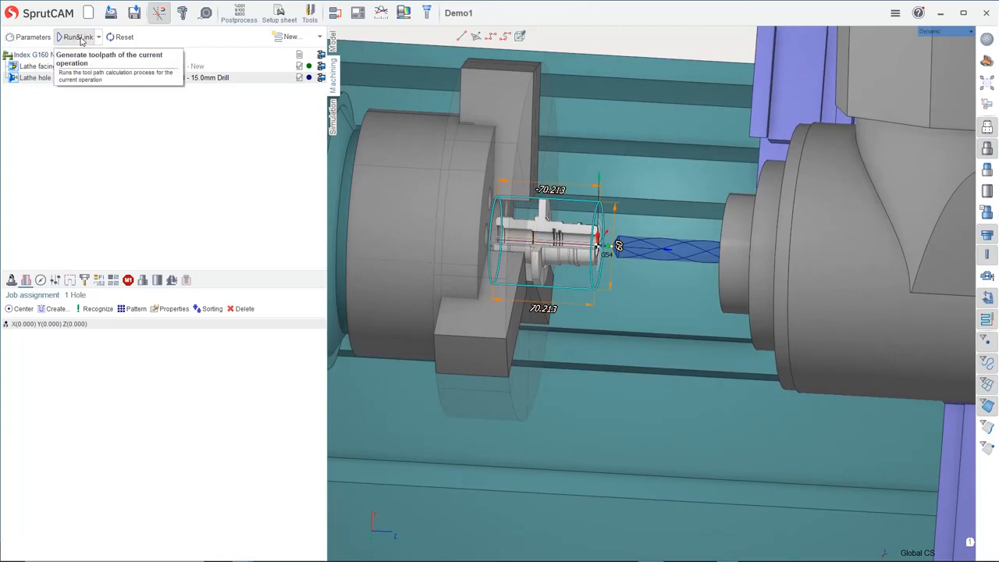
left_click(98, 37)
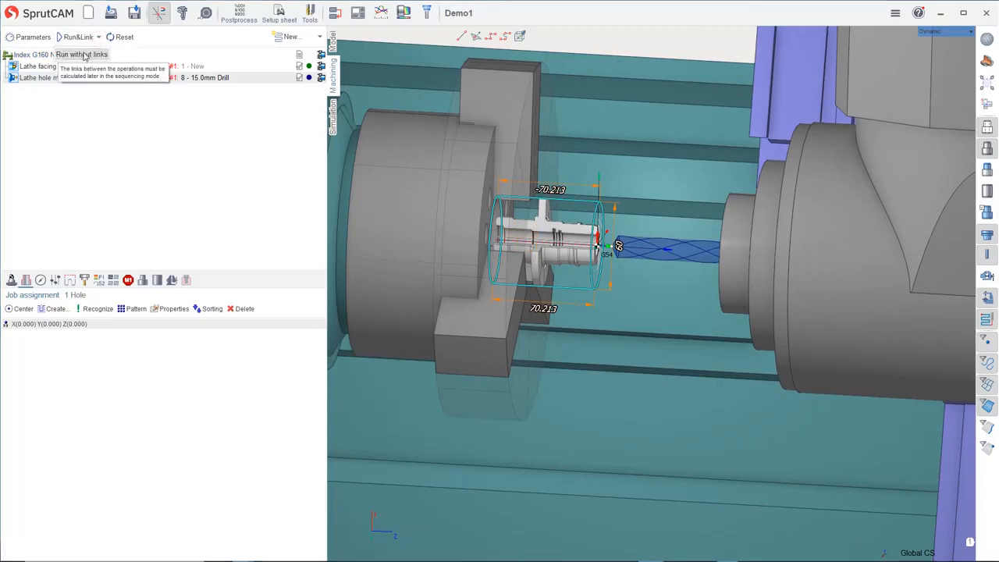
left_click(85, 54)
left_click(81, 38)
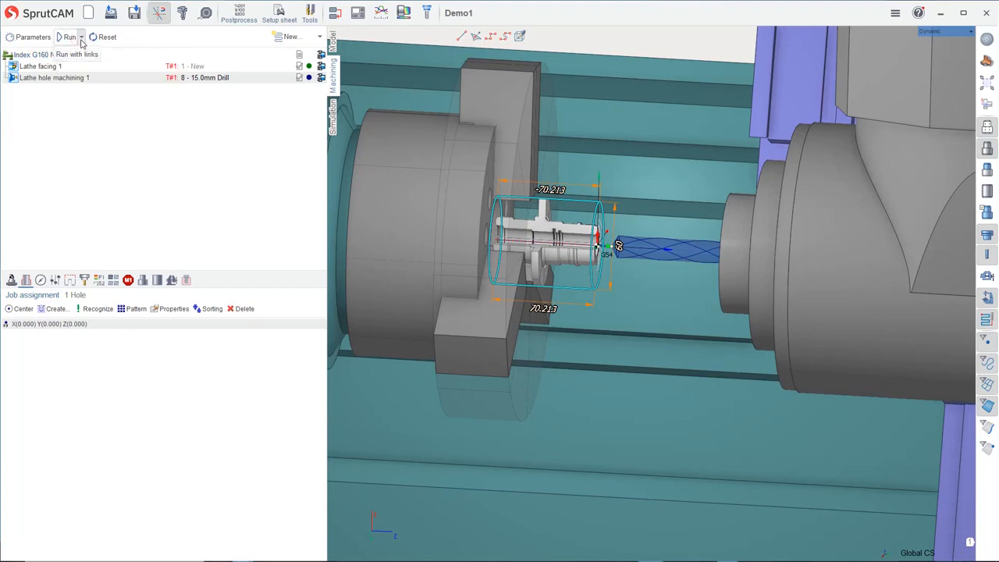
left_click(107, 101)
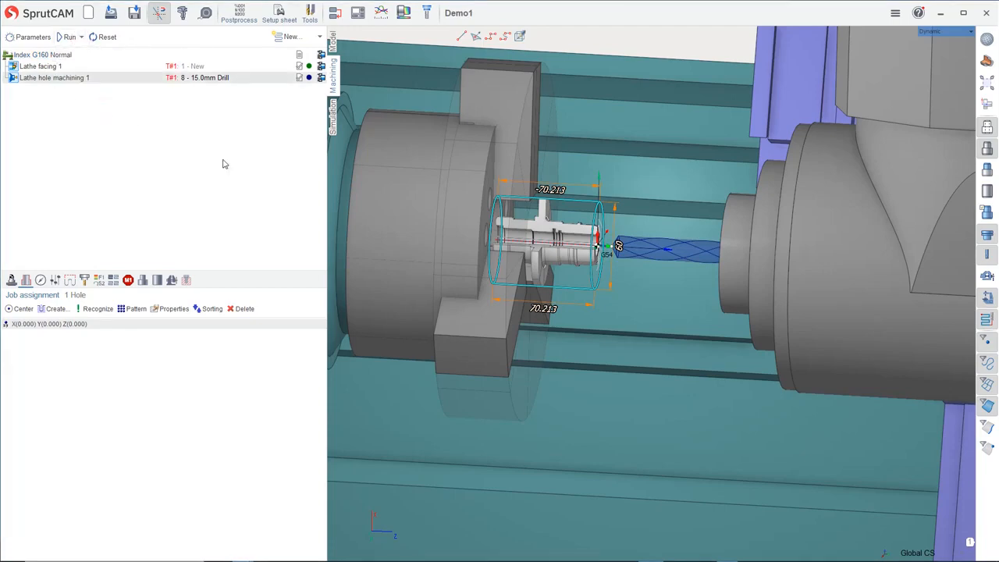
Create an OD Roughing operation following the hole machining
scroll(463, 216, "down", 2)
scroll(497, 223, "down", 2)
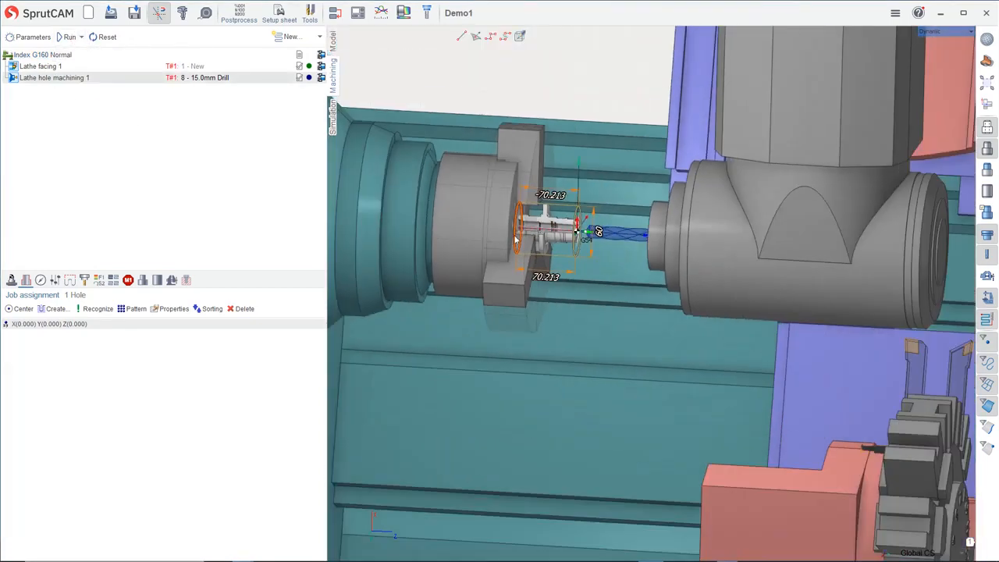
scroll(515, 239, "down", 3)
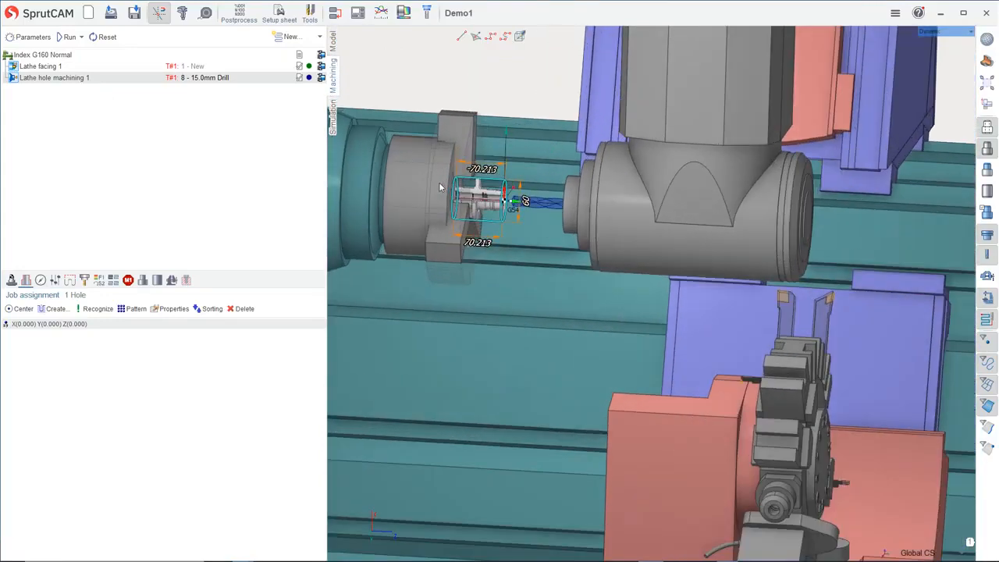
left_click(319, 37)
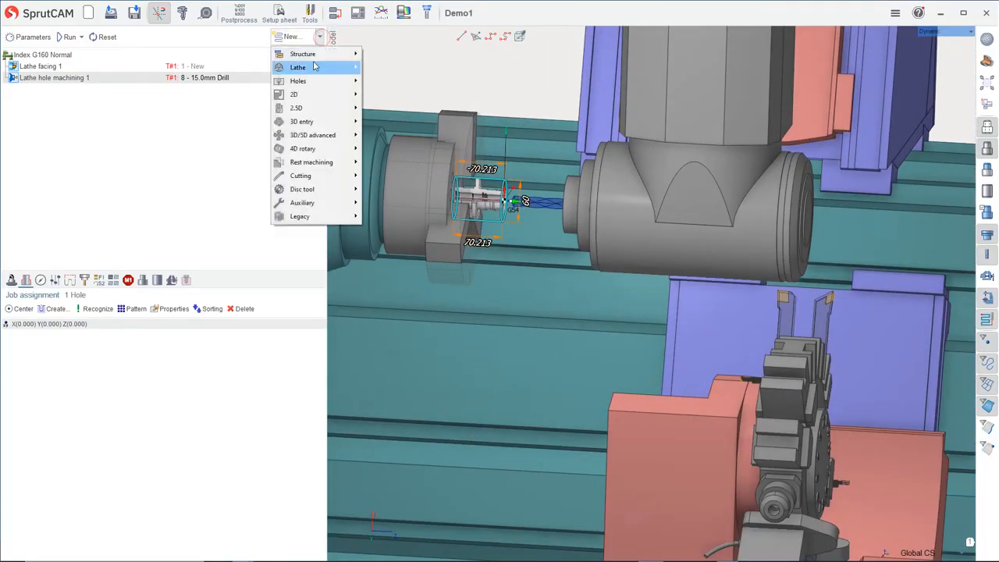
mouse_move(313, 67)
left_click(397, 82)
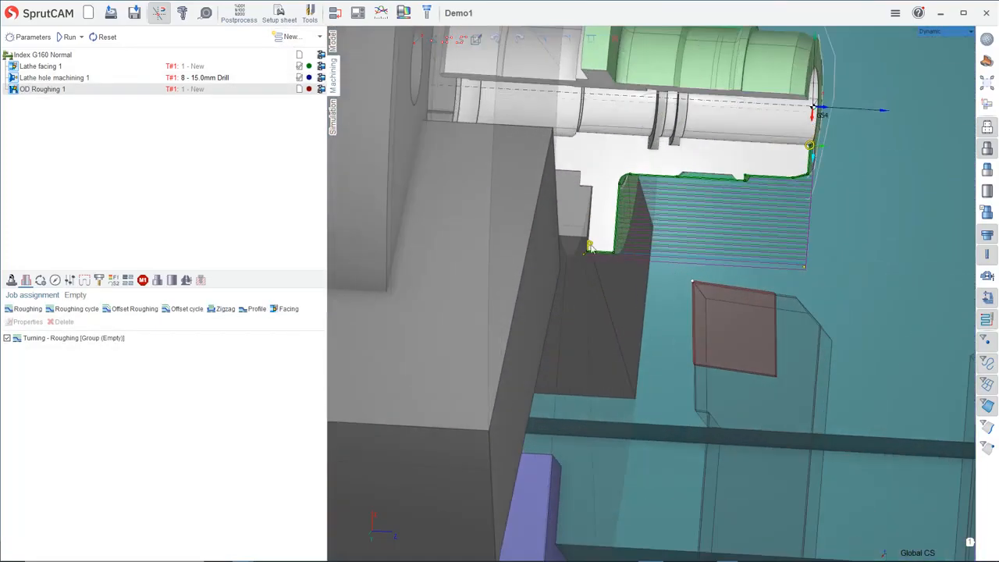
Move the roughing contour's end point to the flange's outer corner nearest the part's front end
left_click(590, 245)
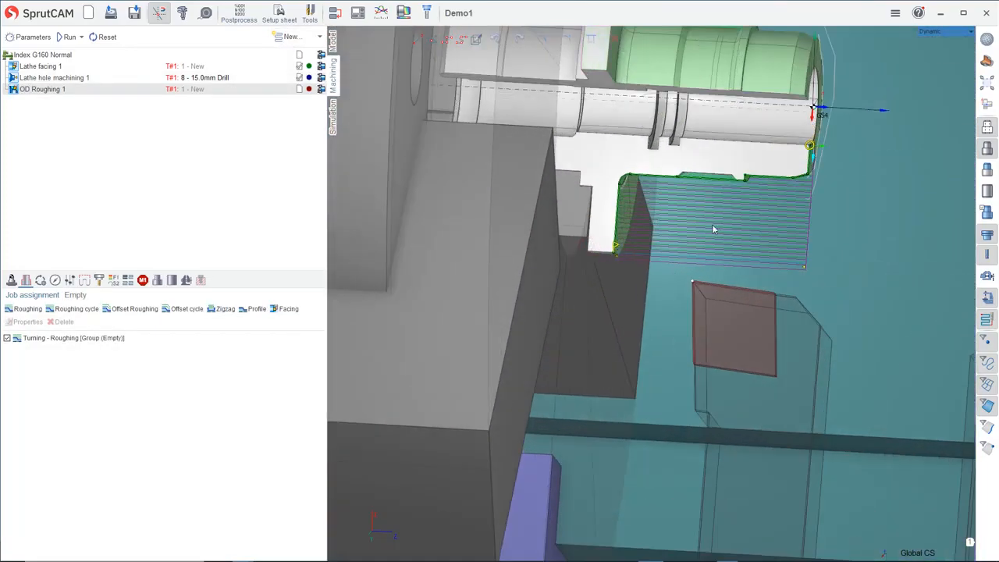
scroll(616, 262, "up", 4)
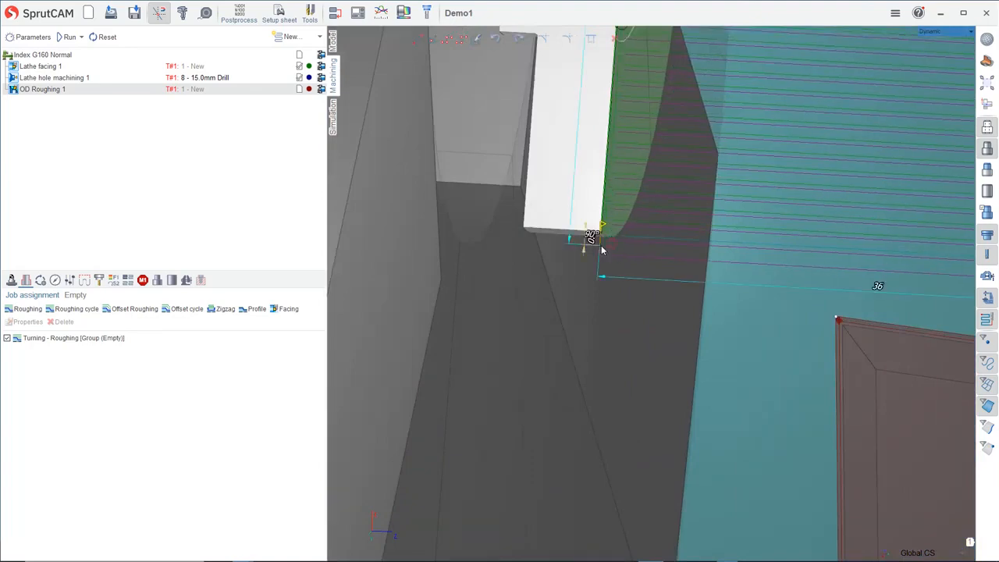
scroll(629, 252, "down", 4)
Rotate the extension line at the roughing contour's start point to about 0°, parallel to the spindle axis
scroll(765, 141, "up", 4)
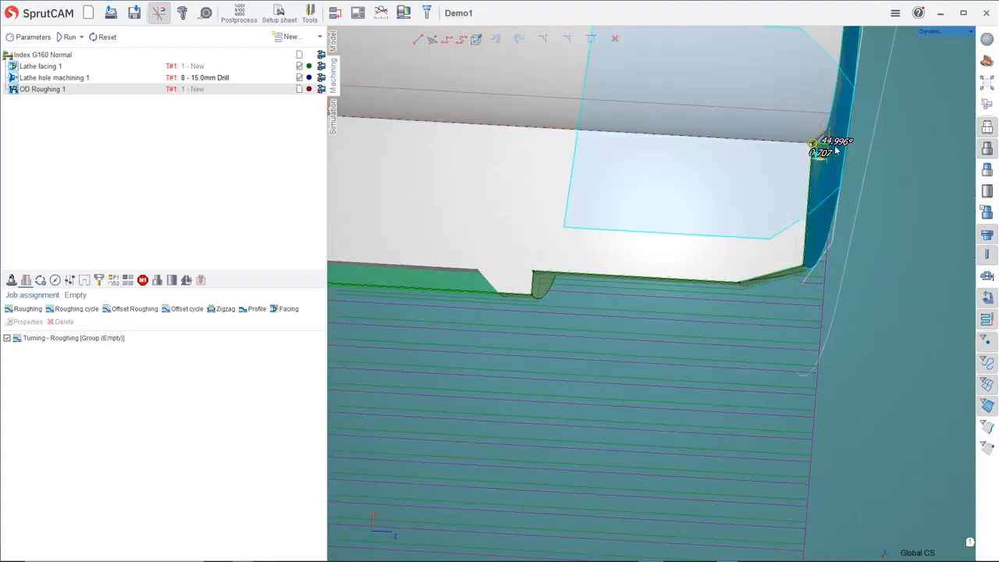
scroll(831, 131, "up", 4)
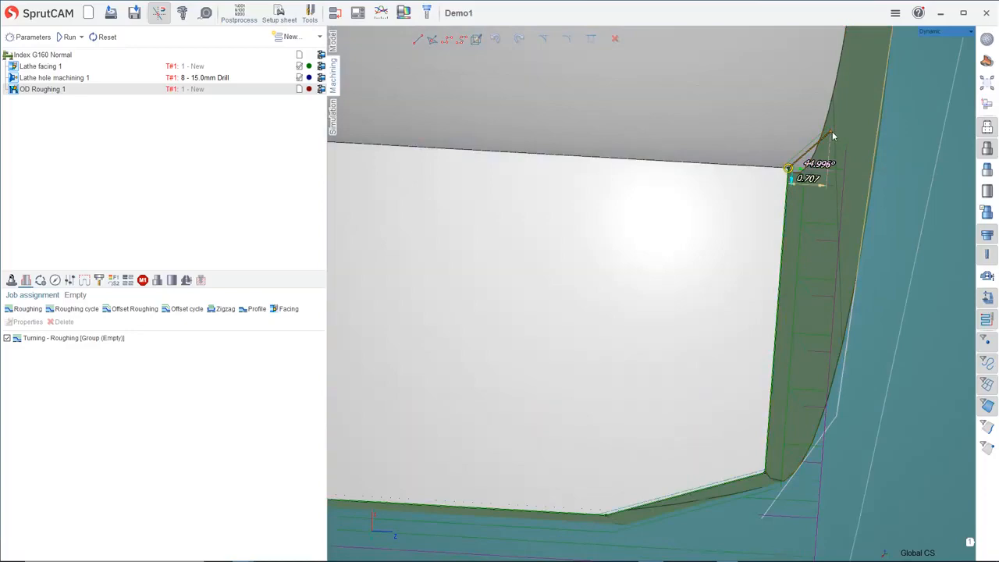
left_click_drag(831, 133, 832, 200)
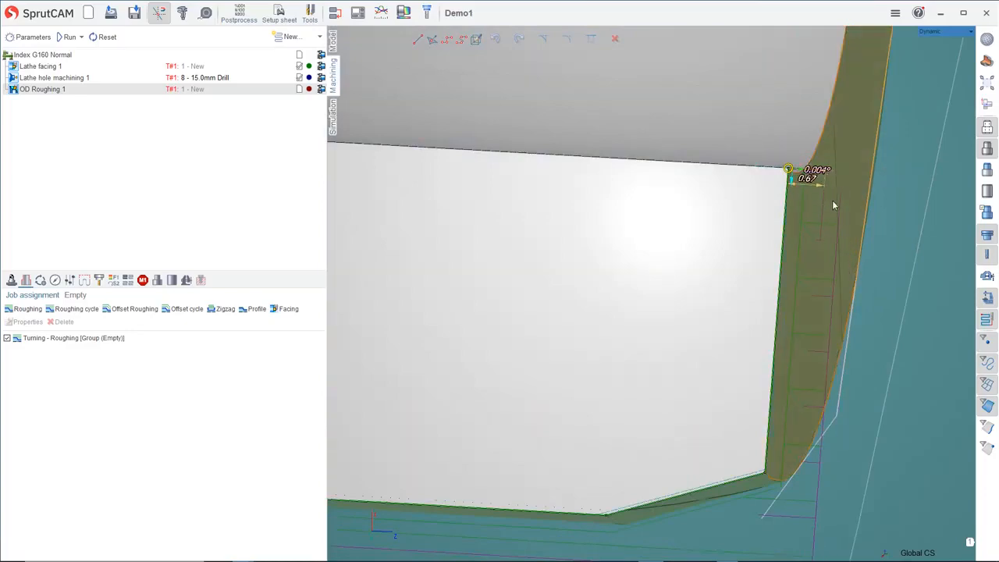
Calculate the OD roughing toolpath and examine it together with the turret and chuck
scroll(832, 200, "down", 4)
scroll(766, 210, "down", 3)
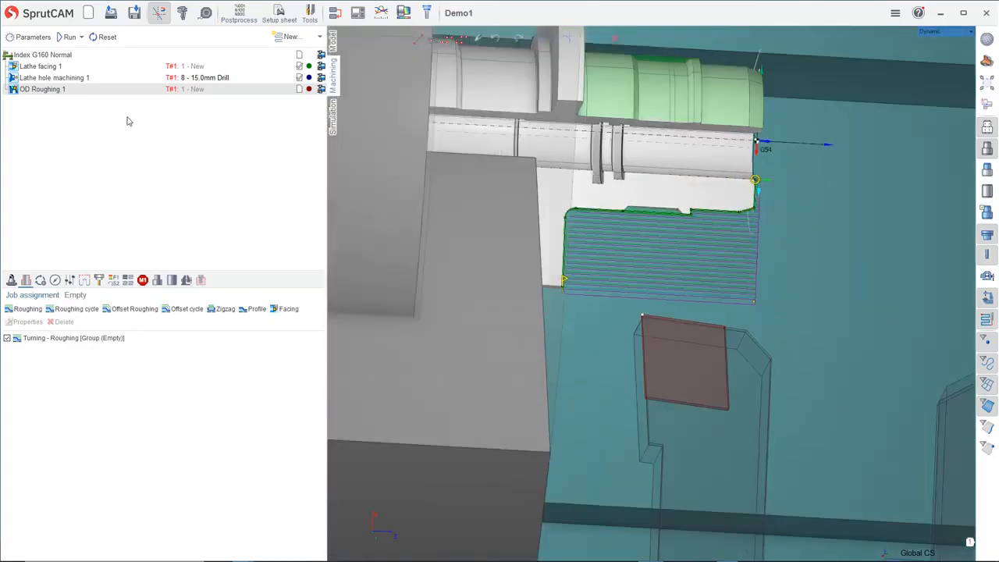
scroll(608, 263, "down", 4)
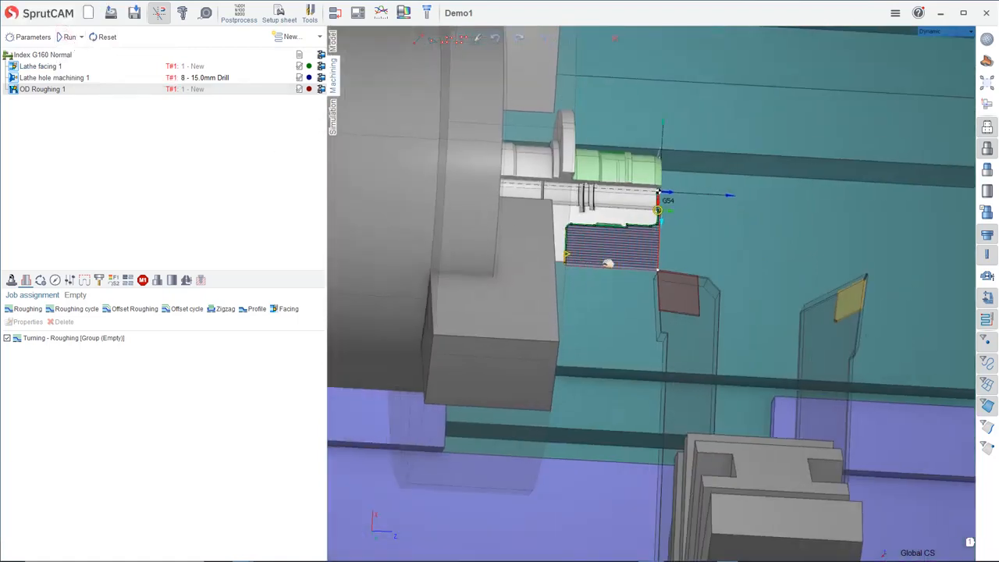
scroll(608, 263, "down", 3)
scroll(593, 246, "down", 4)
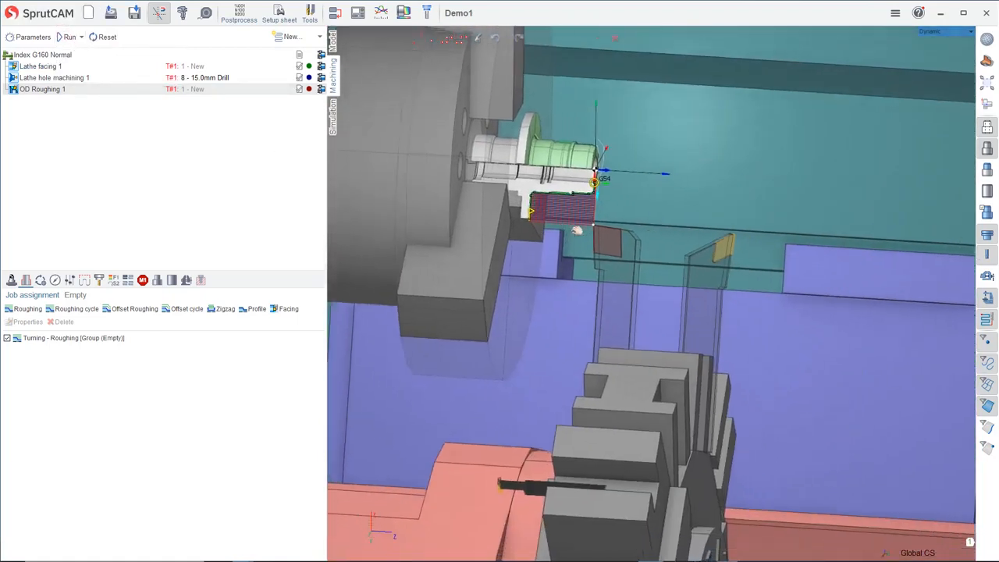
scroll(577, 229, "down", 6)
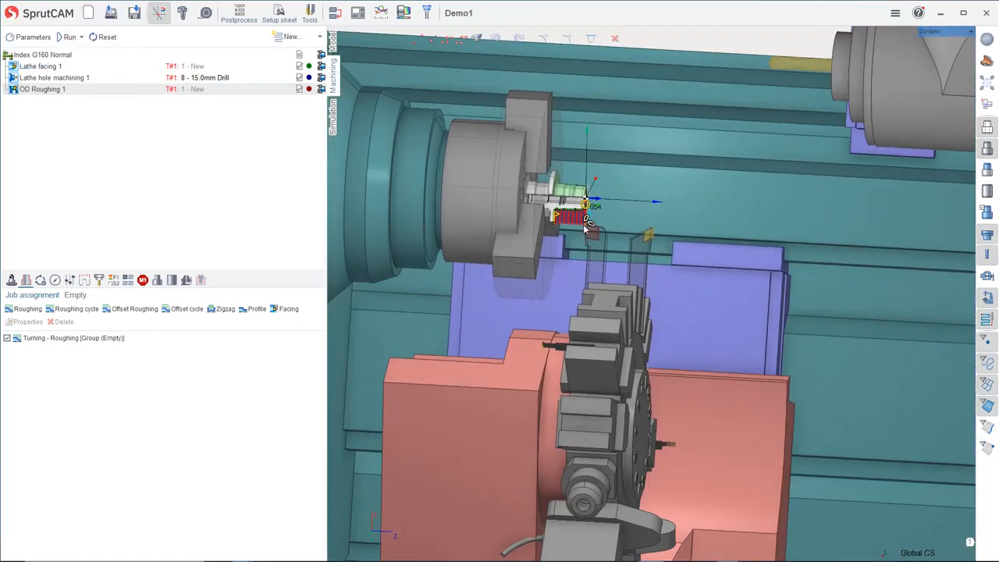
scroll(587, 224, "down", 4)
scroll(608, 260, "down", 3)
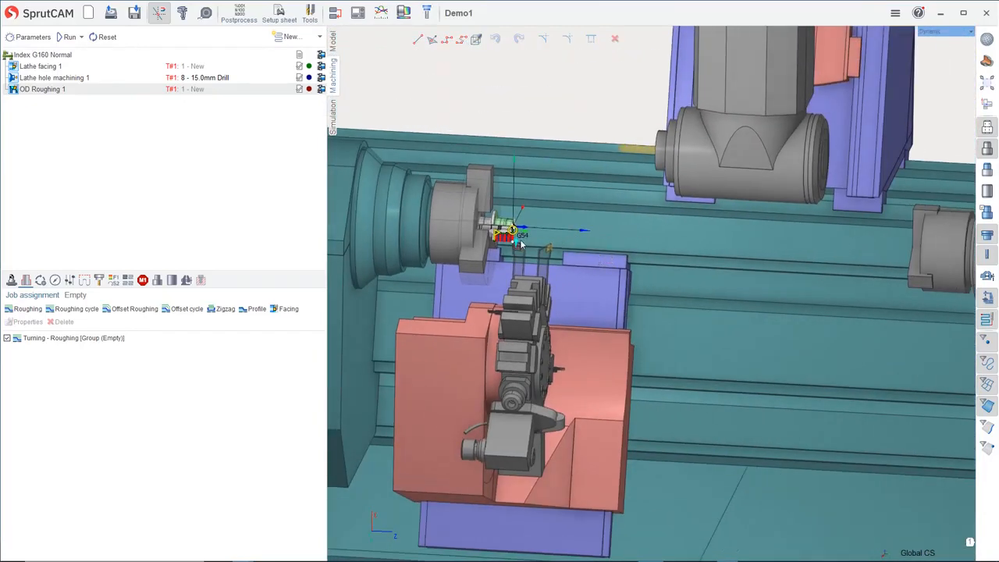
Create a part group containing the existing facing, hole machining and OD roughing operations, and rename it as Left
middle_click_drag(539, 253, 558, 243)
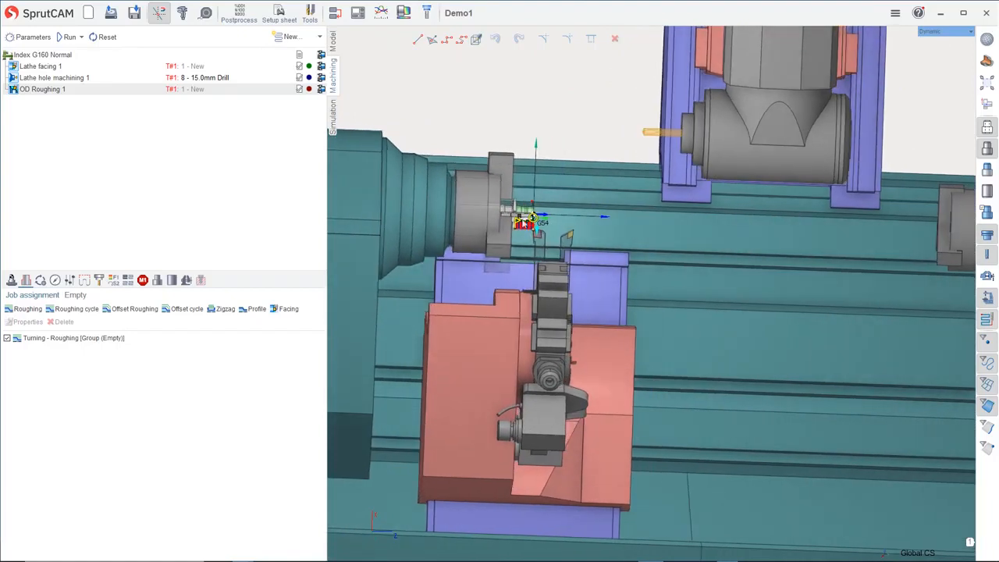
left_click(320, 37)
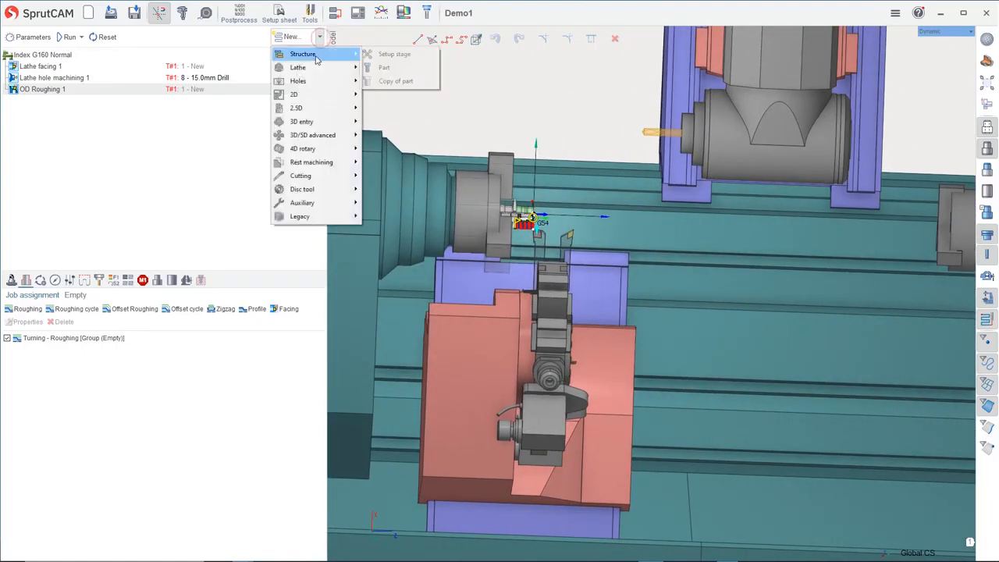
left_click(396, 69)
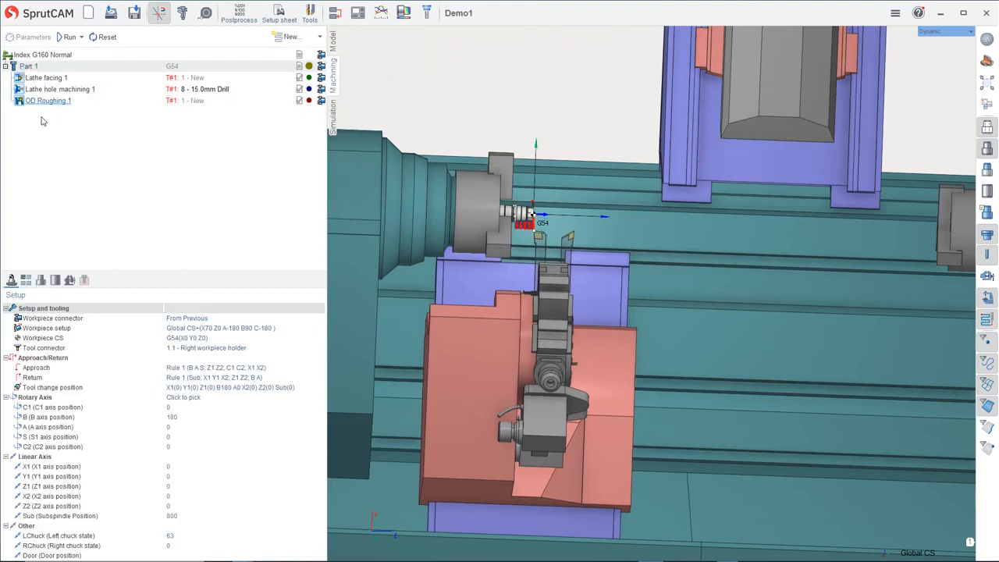
right_click(35, 67)
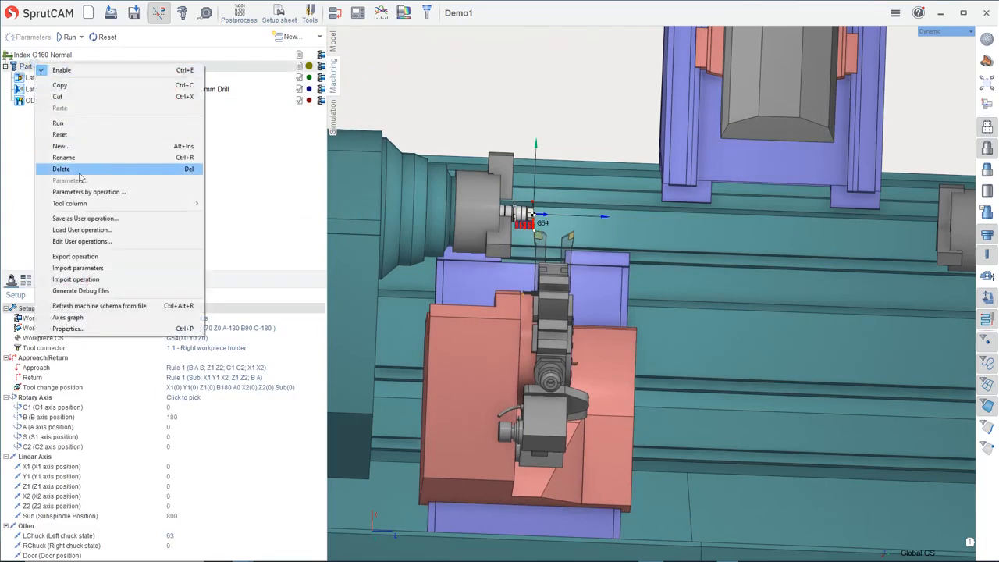
left_click(81, 161)
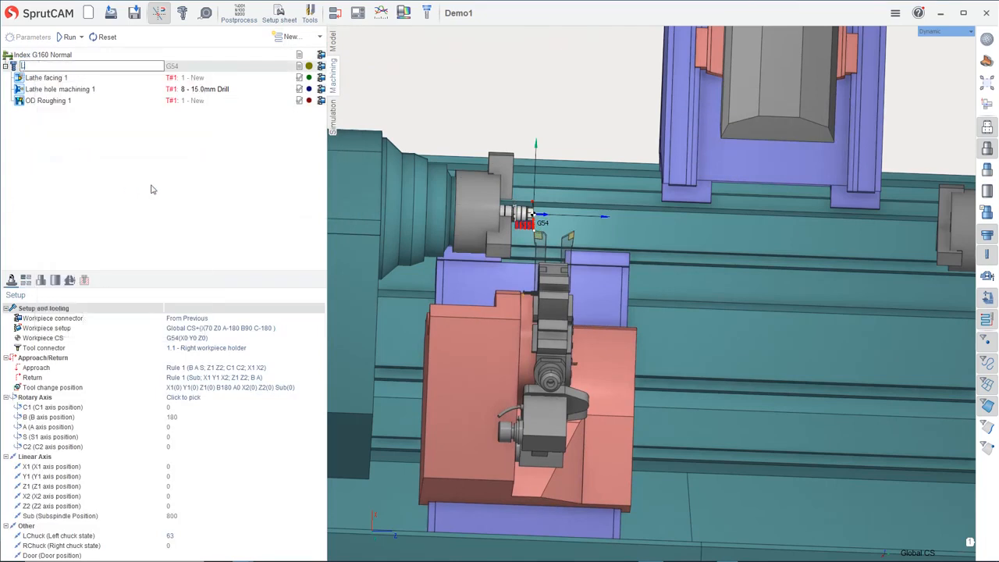
key("Return")
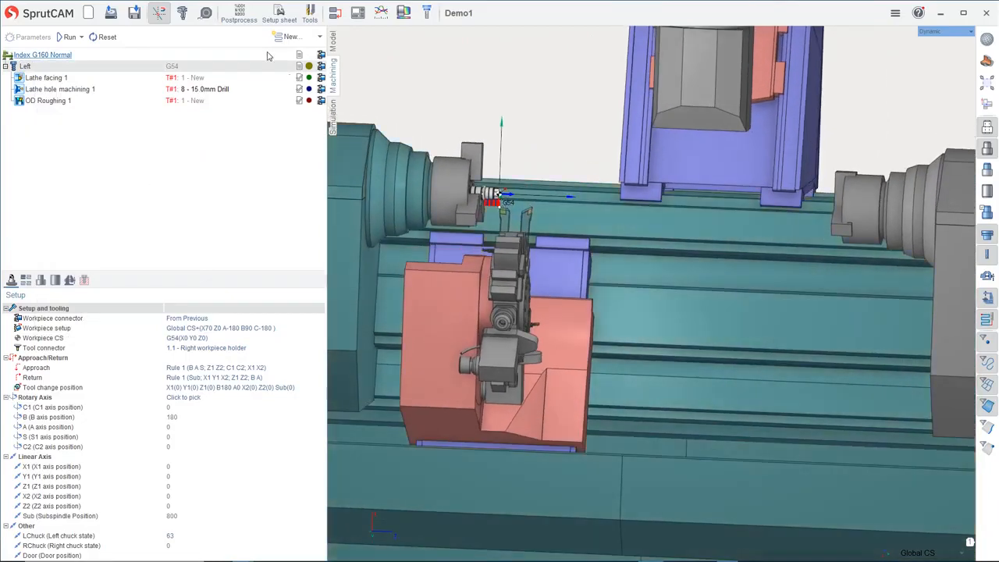
Add a second part group after Left and review its part and workpiece definitions
left_click(319, 38)
mouse_move(321, 56)
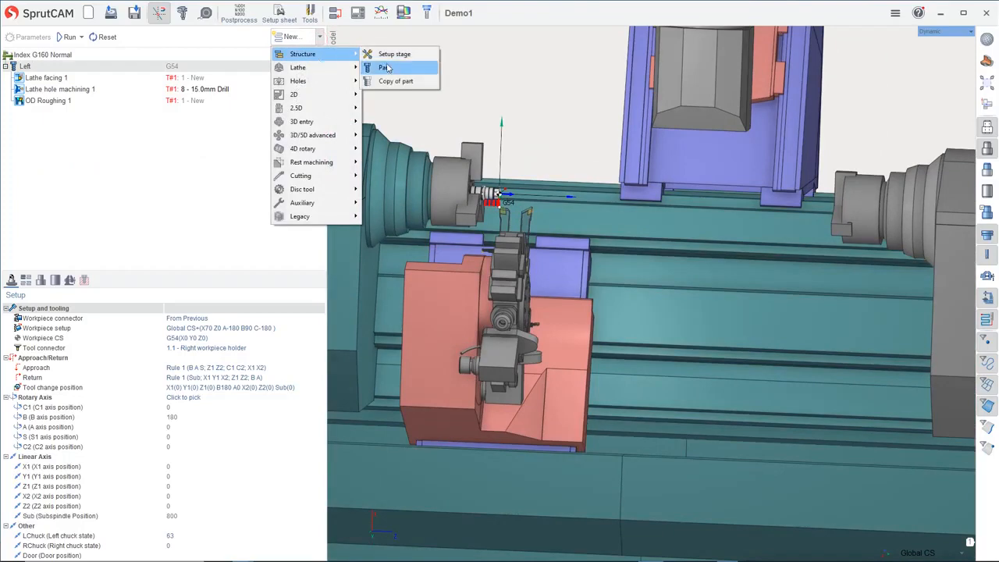
left_click(396, 69)
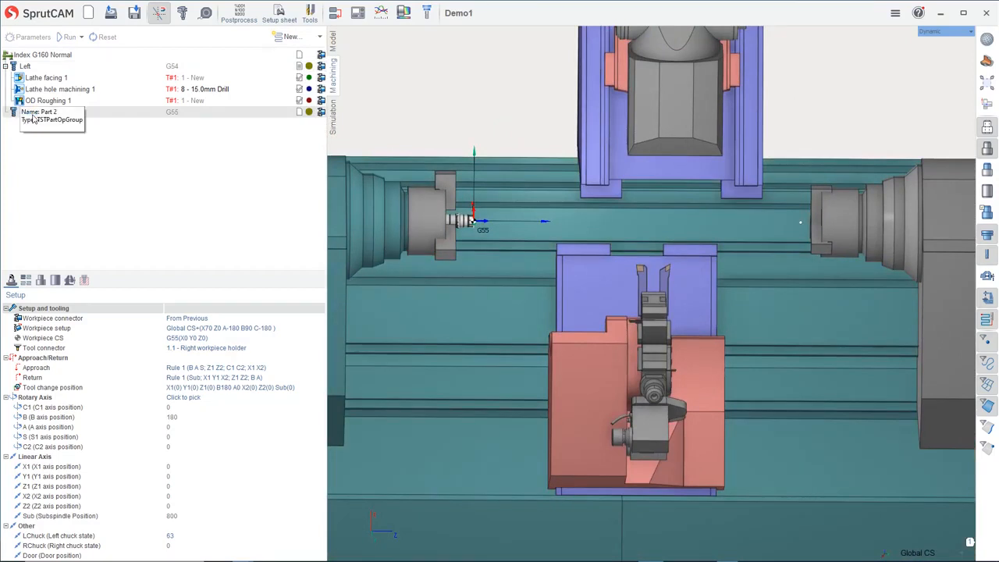
left_click(41, 281)
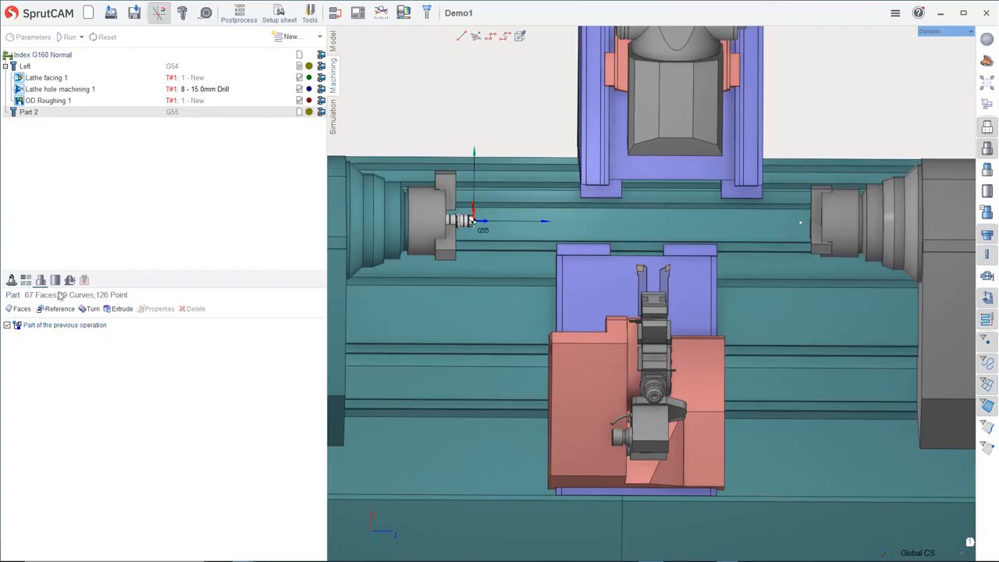
left_click(56, 280)
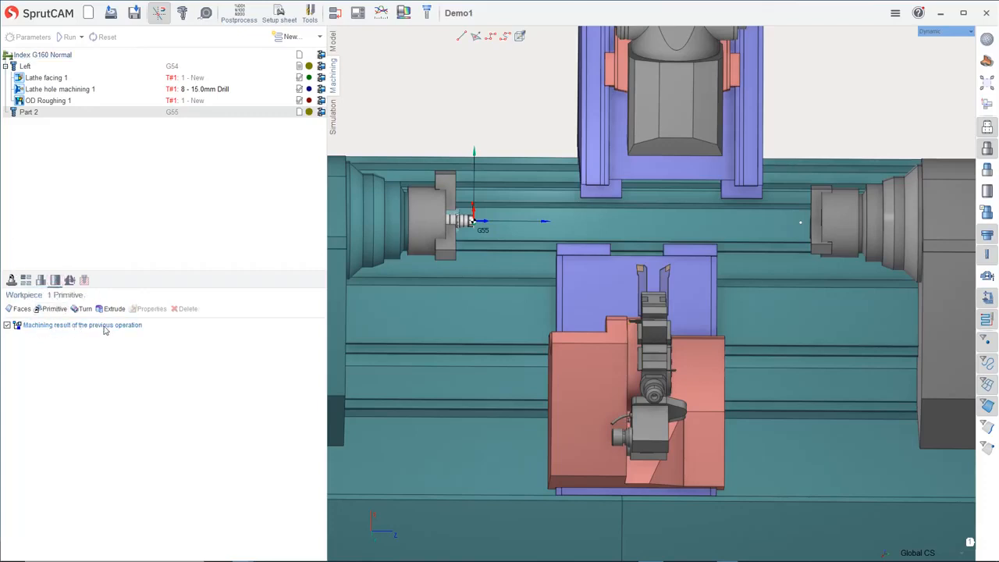
left_click(11, 281)
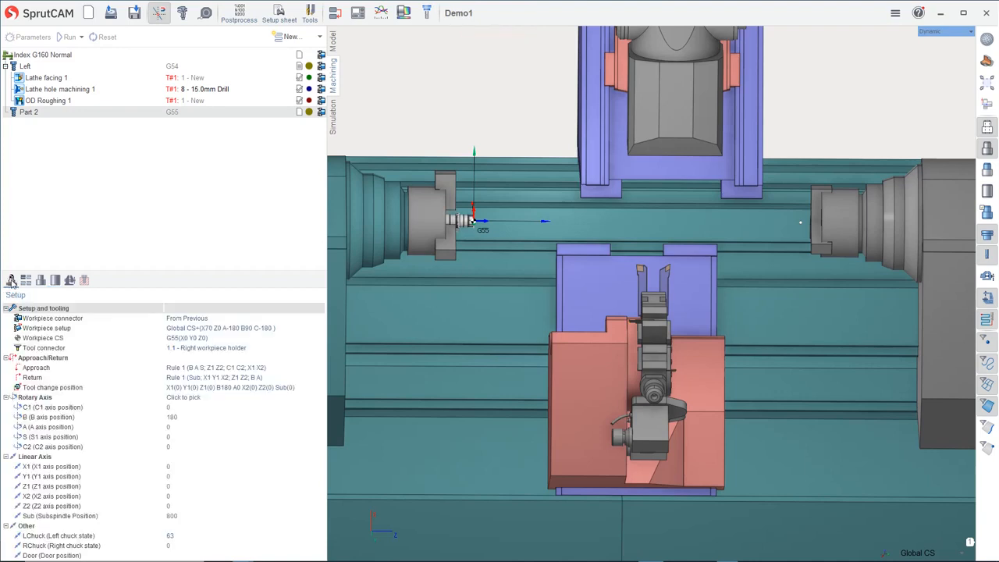
Set the second part's workpiece connector to 2 - Right workpiece holder
left_click(53, 319)
left_click(204, 318)
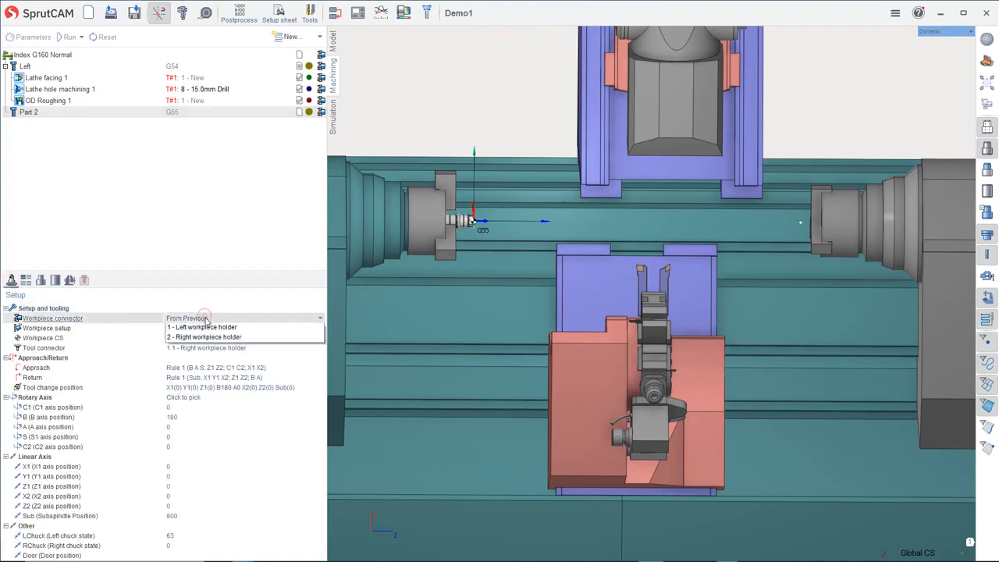
left_click(205, 347)
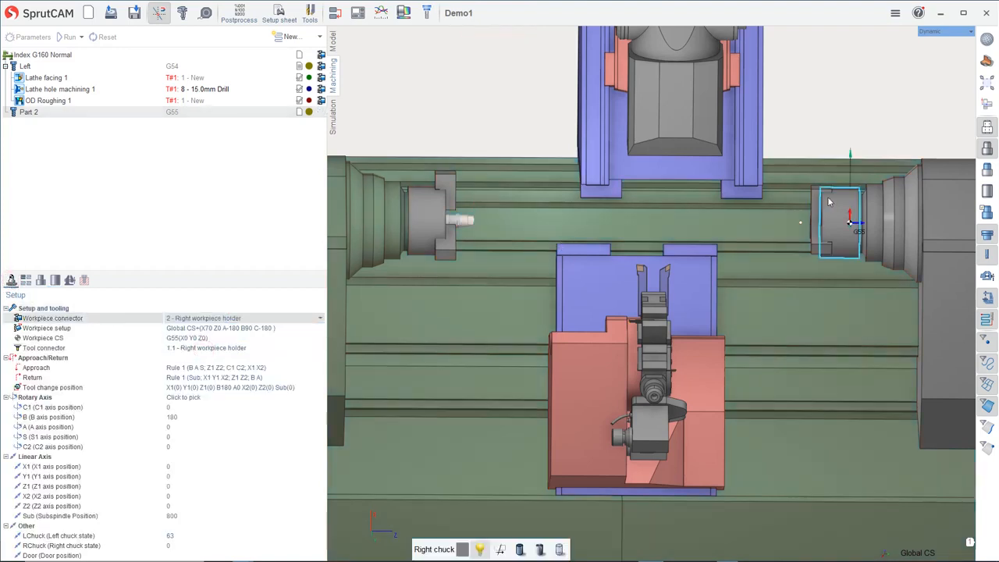
Shift the second part out of the right chuck in its workpiece setup, with a Z translation of 0 from the workpiece holder CS
scroll(836, 248, "up", 2)
left_click(253, 328)
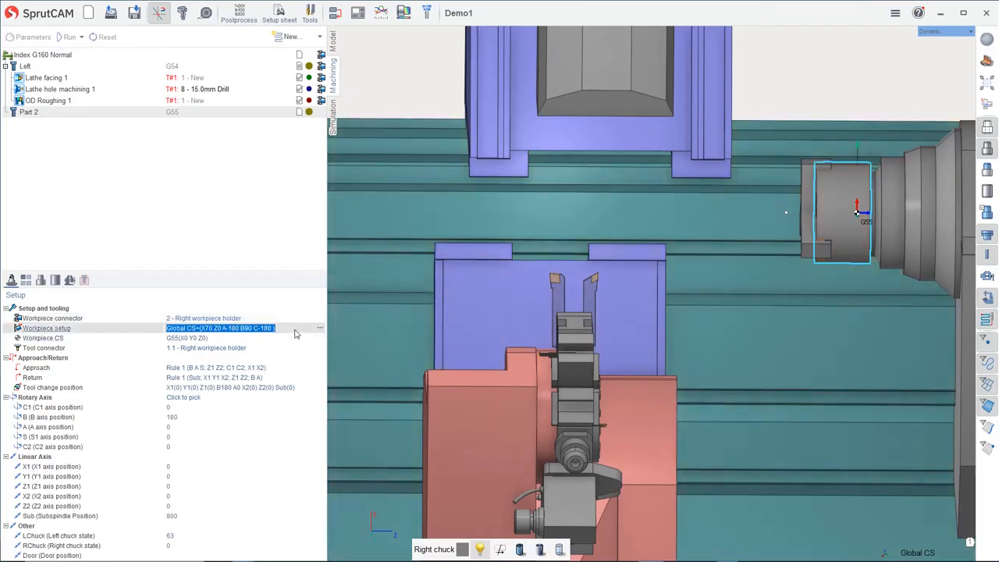
left_click(319, 328)
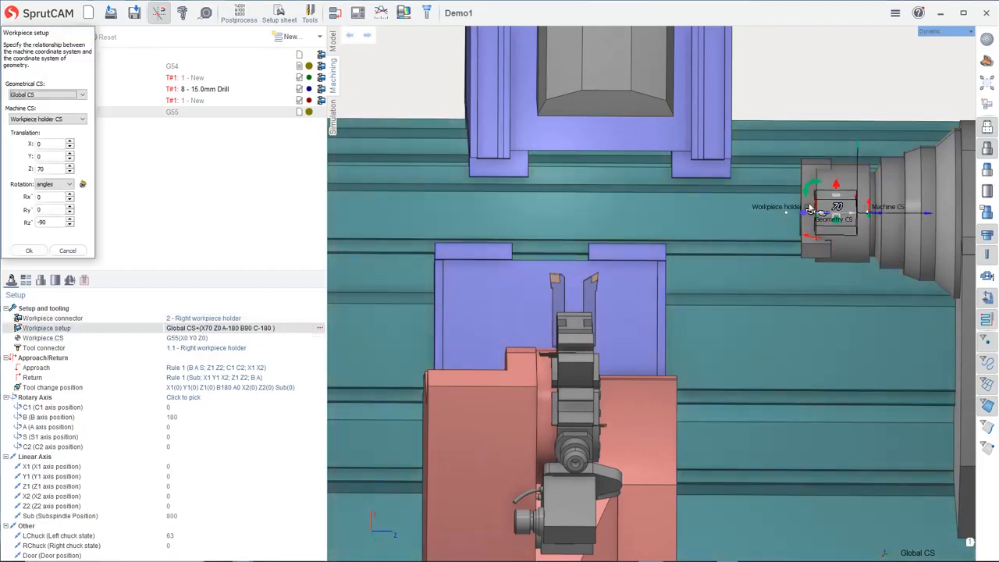
left_click_drag(805, 215, 754, 221)
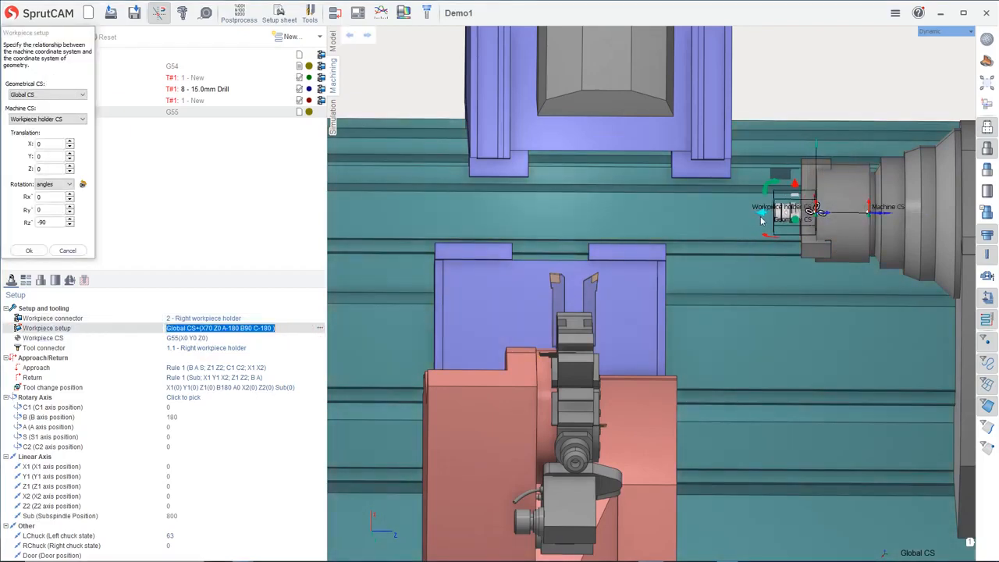
left_click(29, 250)
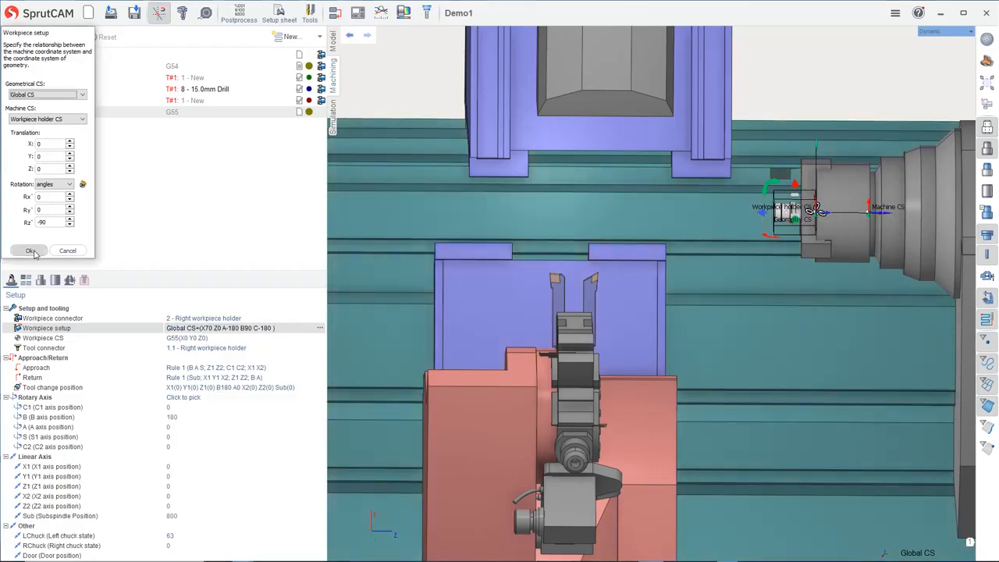
Move the G55 workpiece coordinate system to the free front end of the part in the right chuck, at Z -70
scroll(809, 252, "up", 5)
middle_click_drag(810, 250, 737, 214)
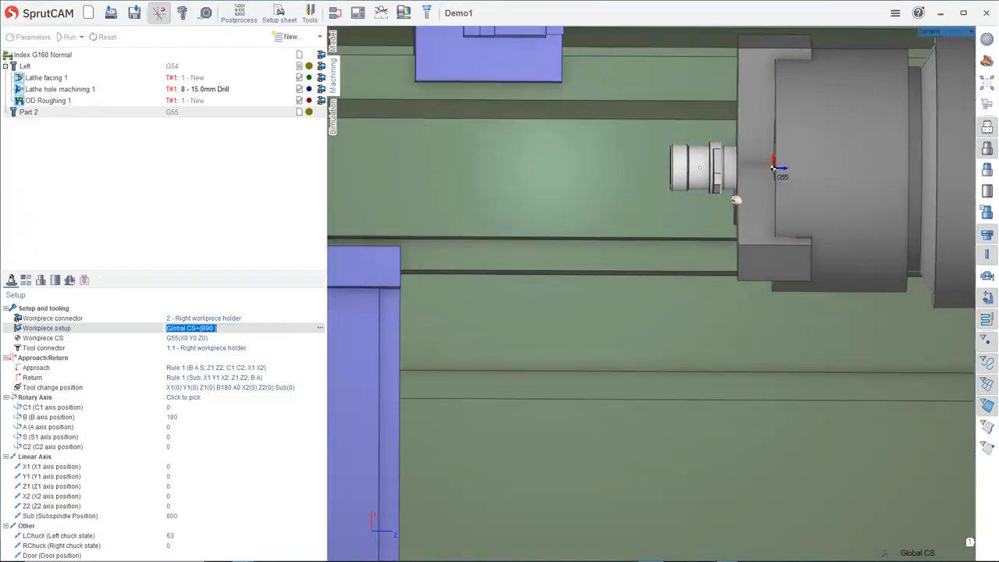
left_click(230, 337)
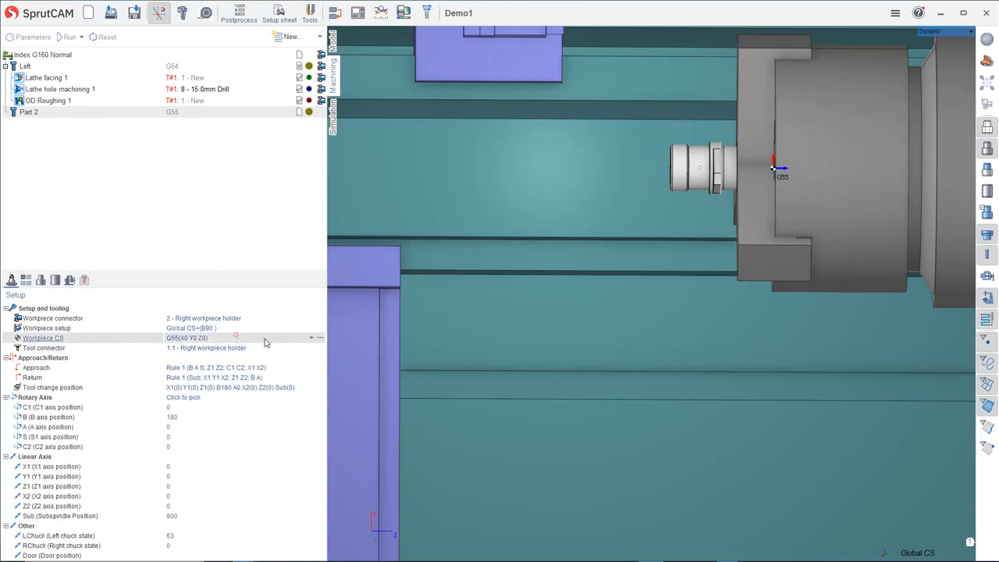
left_click(320, 338)
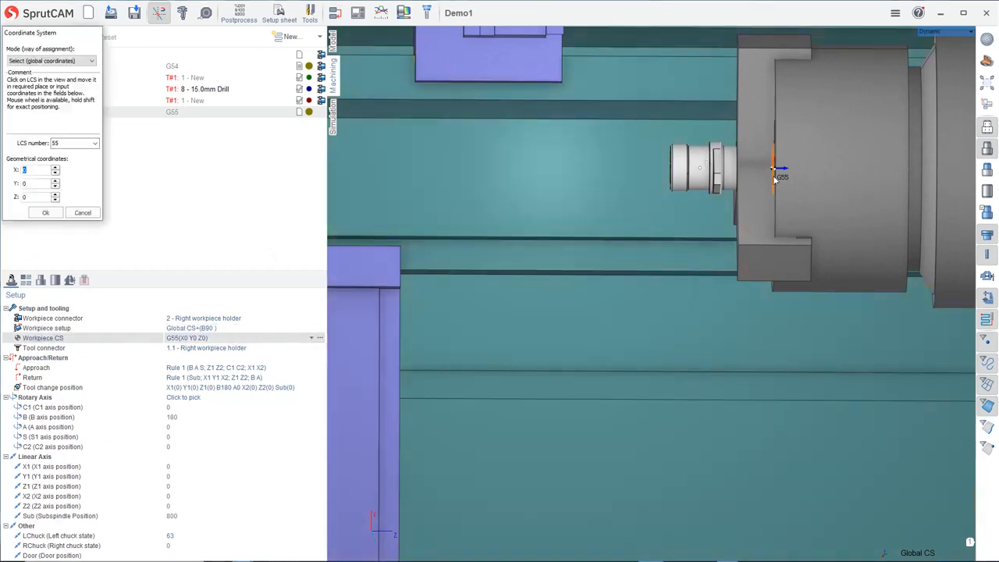
left_click_drag(773, 172, 672, 171)
scroll(669, 172, "up", 3)
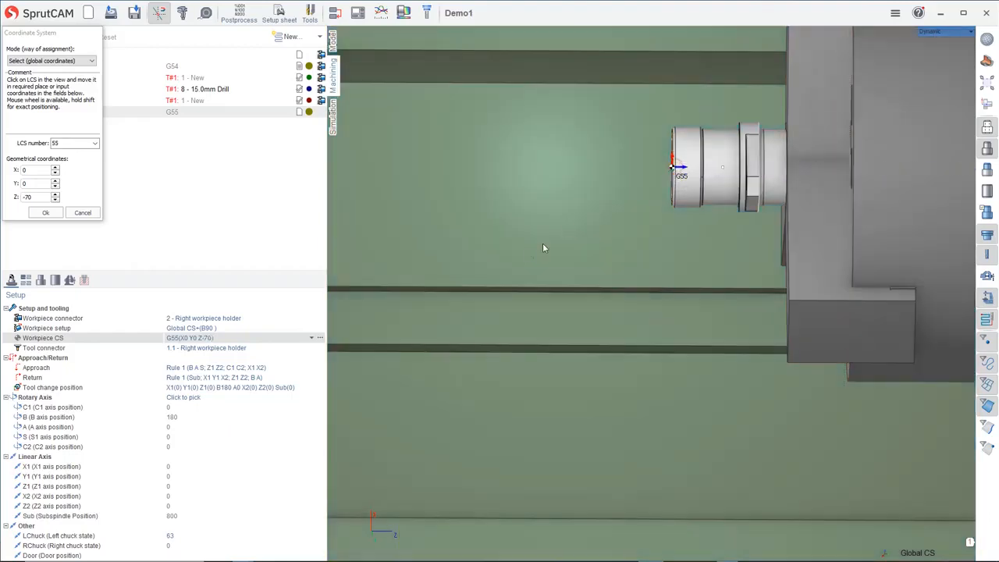
left_click(45, 212)
Turn on the workpiece display and examine the stock around the part in the right chuck
scroll(521, 255, "down", 6)
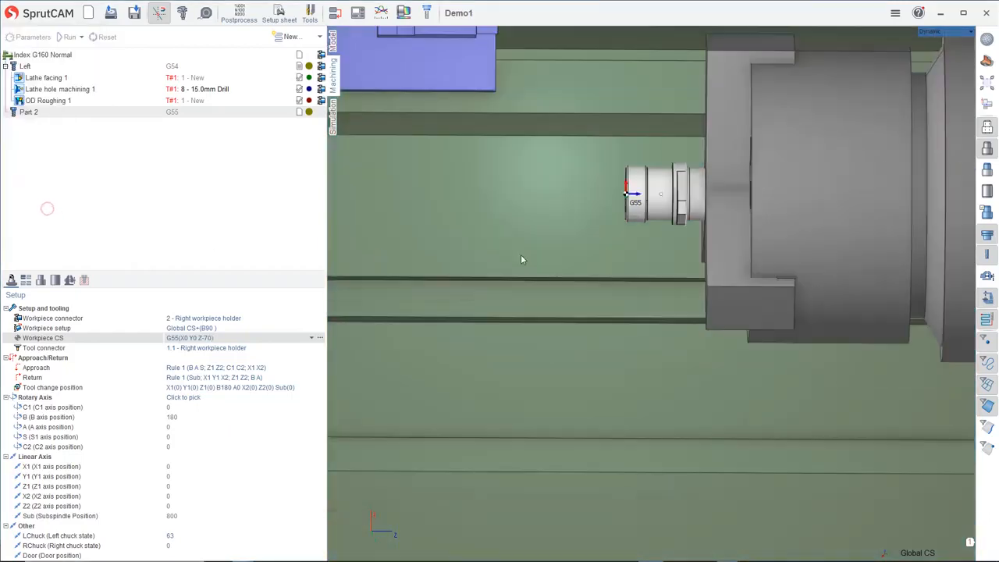
middle_click_drag(521, 255, 678, 258)
scroll(678, 257, "down", 2)
right_click_drag(678, 258, 682, 282)
middle_click_drag(682, 283, 749, 247)
scroll(749, 247, "down", 4)
right_click_drag(749, 246, 740, 269)
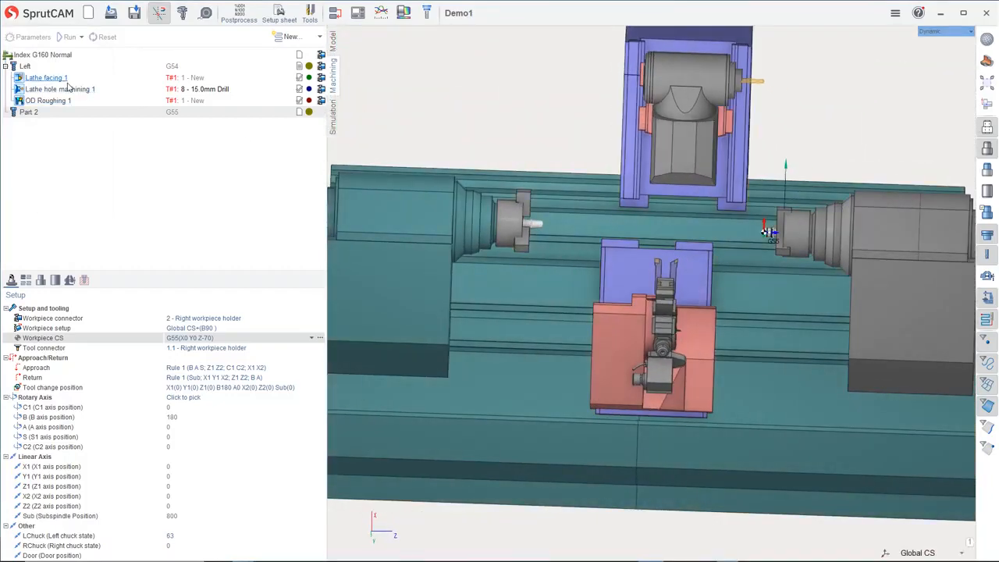
left_click(987, 191)
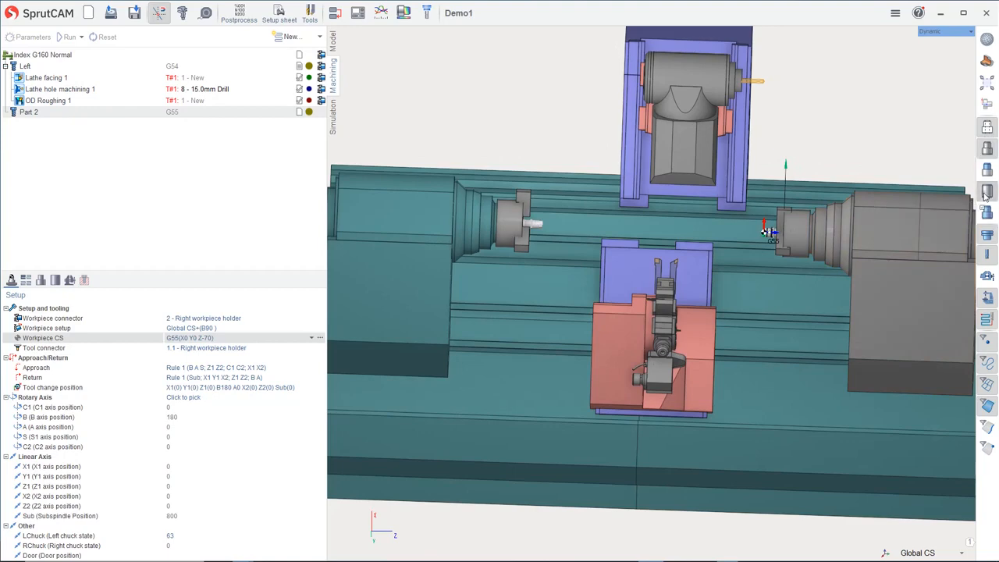
scroll(778, 231, "up", 7)
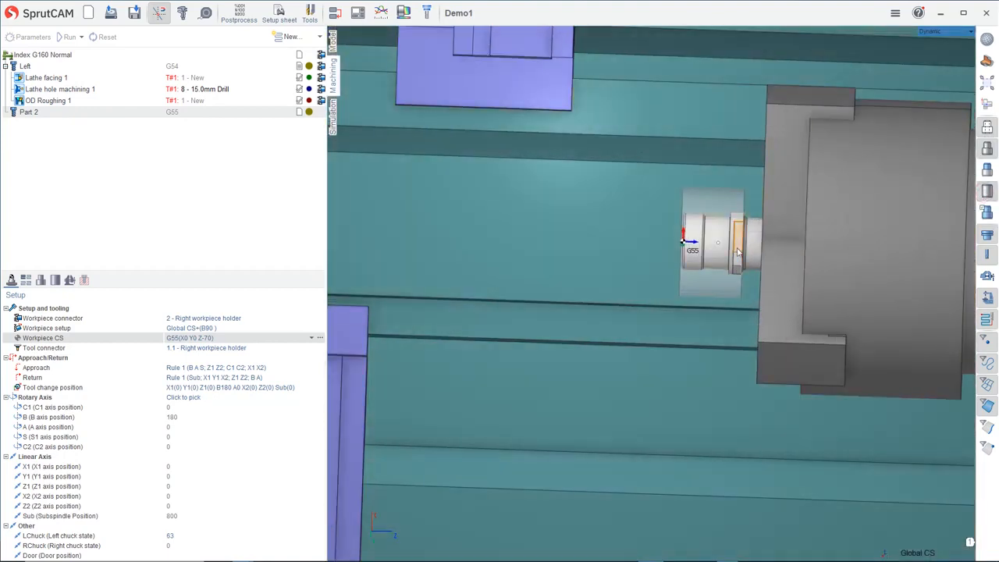
scroll(727, 249, "down", 6)
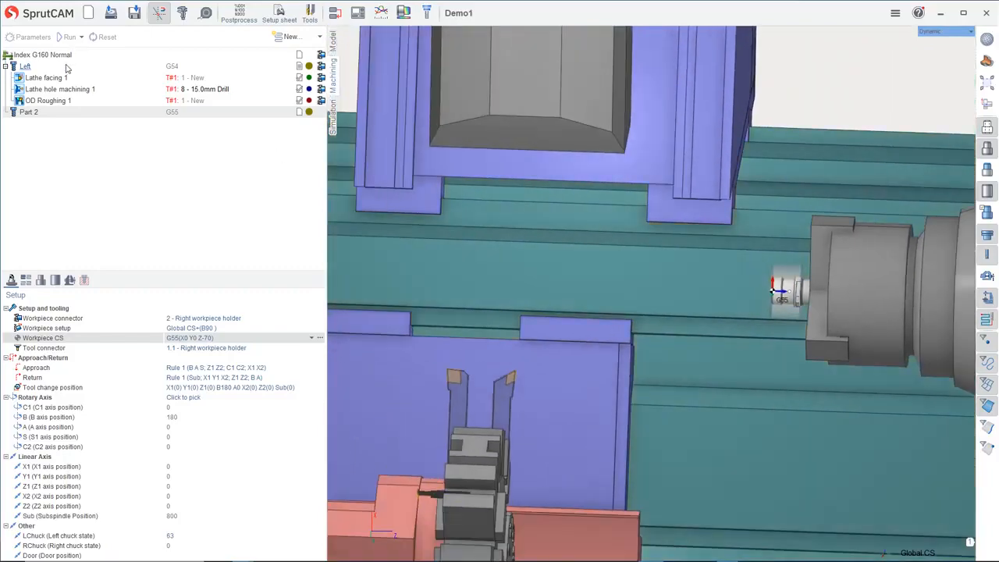
Check the left part's hole machining and OD roughing operations, and rename the second part group as Right
left_click(59, 89)
left_click(56, 101)
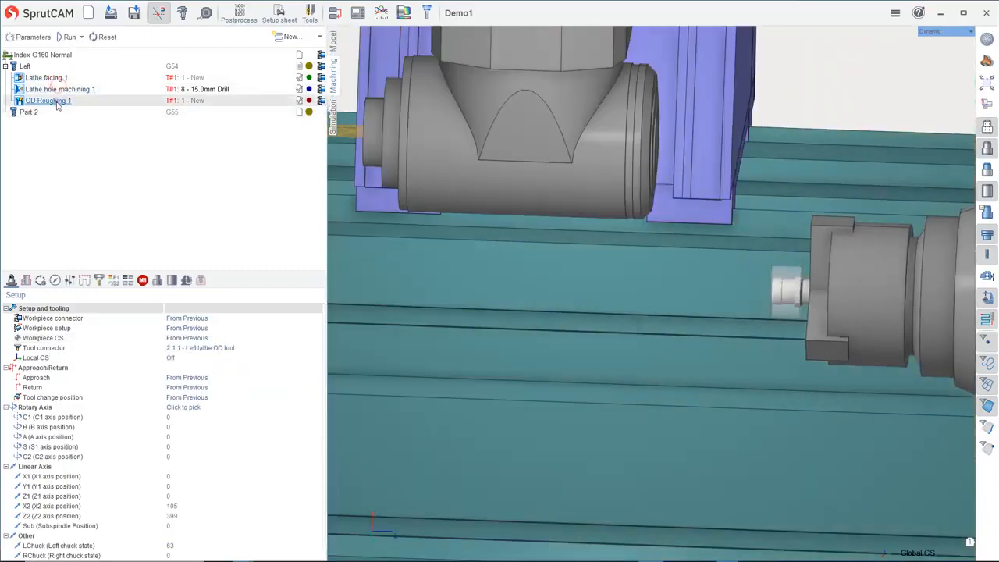
scroll(535, 267, "down", 5)
middle_click_drag(535, 266, 581, 238)
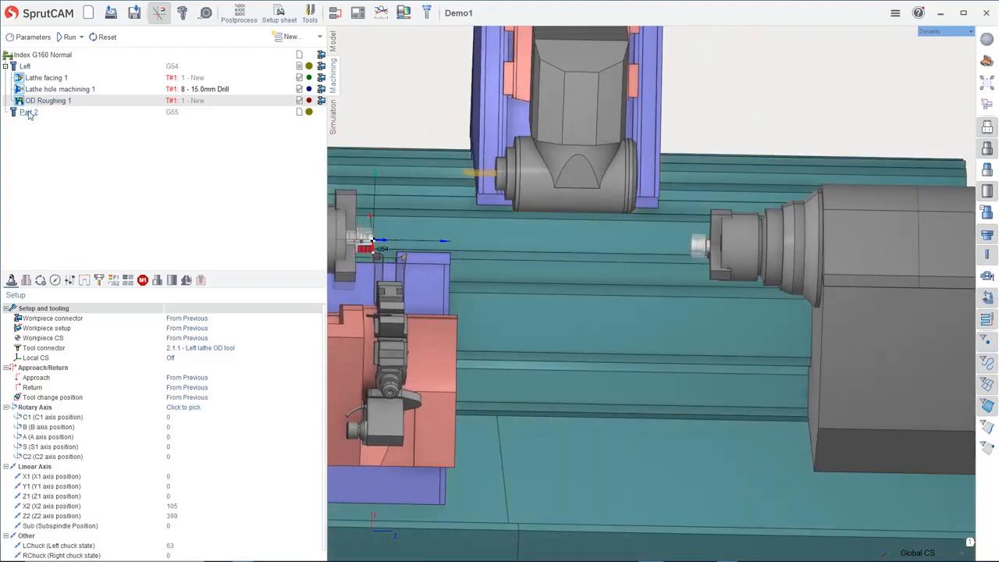
right_click(29, 113)
left_click(63, 207)
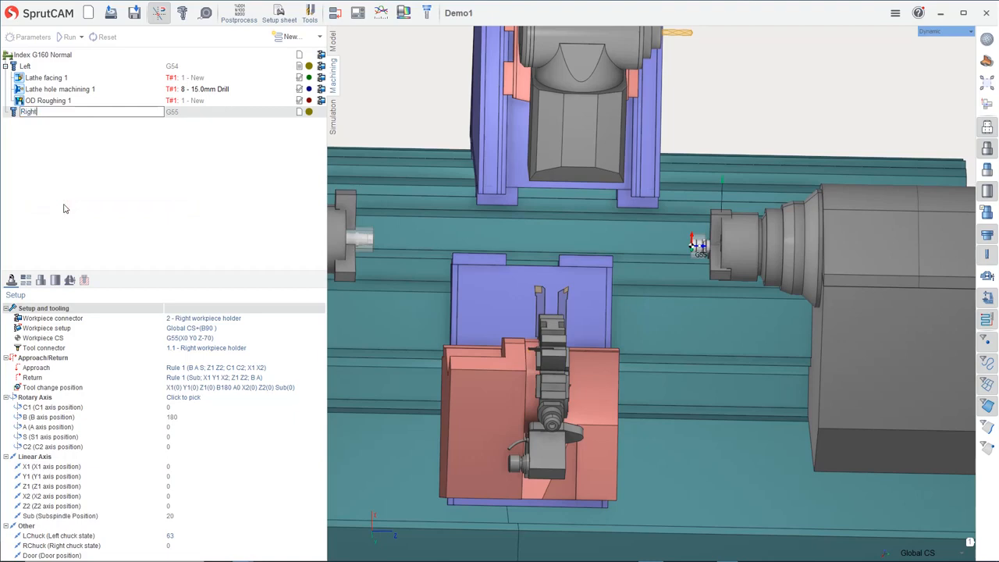
type("Right")
key("Return")
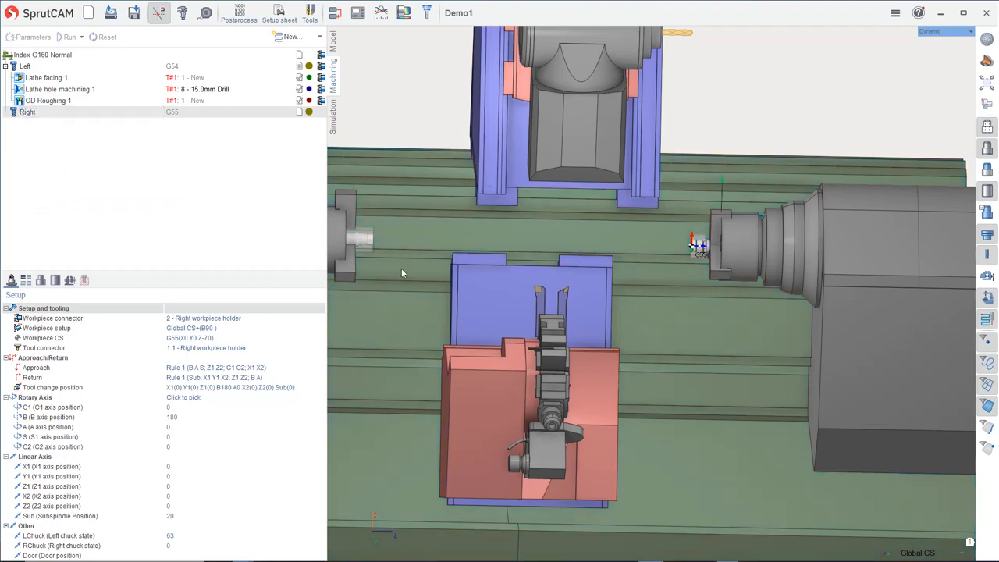
Create a Lathe facing operation in the Right part group
scroll(403, 270, "down", 3)
middle_click_drag(482, 233, 467, 239)
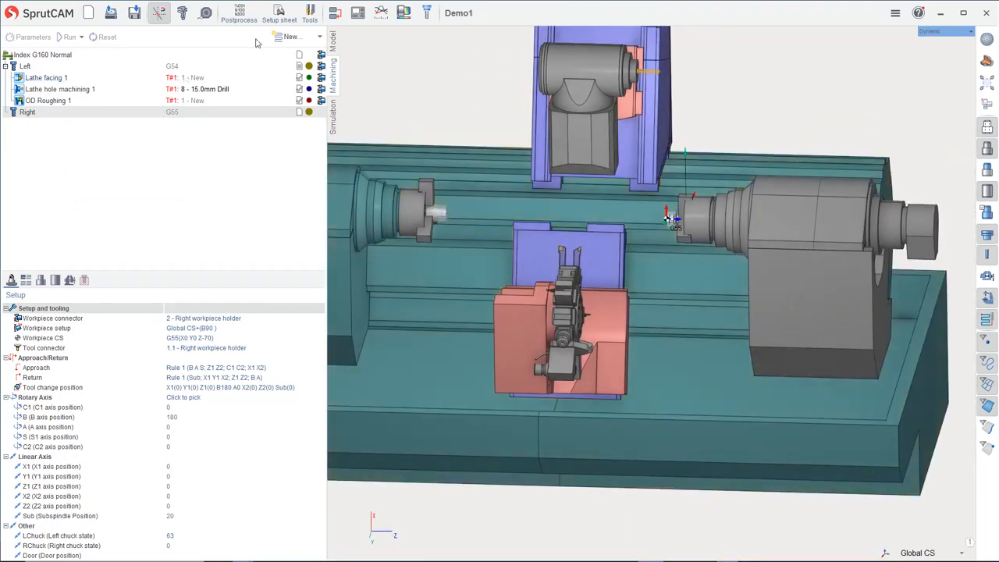
left_click(319, 37)
mouse_move(318, 70)
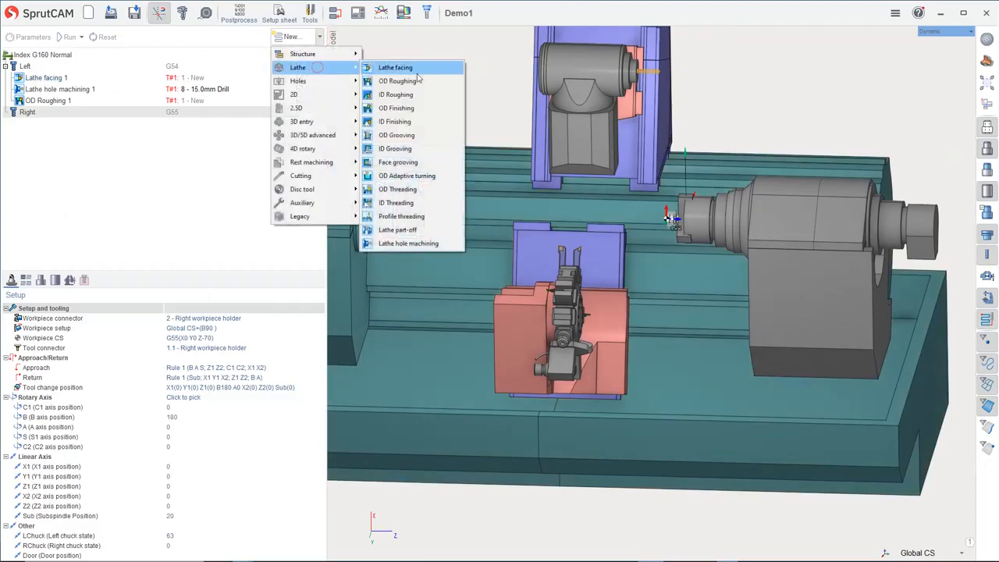
left_click_drag(399, 69, 404, 73)
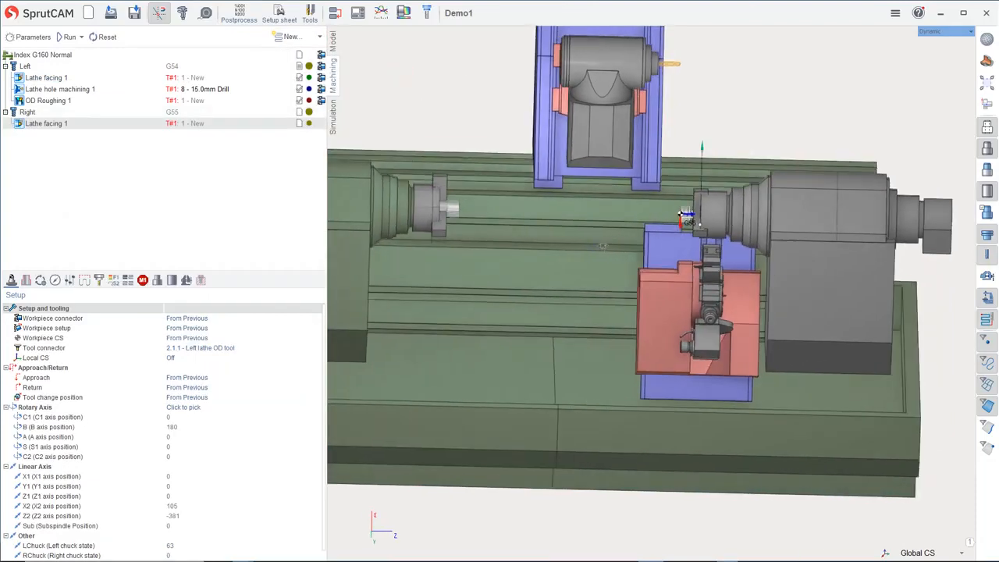
Assign the Custom OD cutting tool with 0.8 nose radius to the Right group's facing operation and calculate its toolpath
scroll(665, 233, "up", 4)
middle_click_drag(666, 233, 632, 223)
scroll(632, 224, "up", 4)
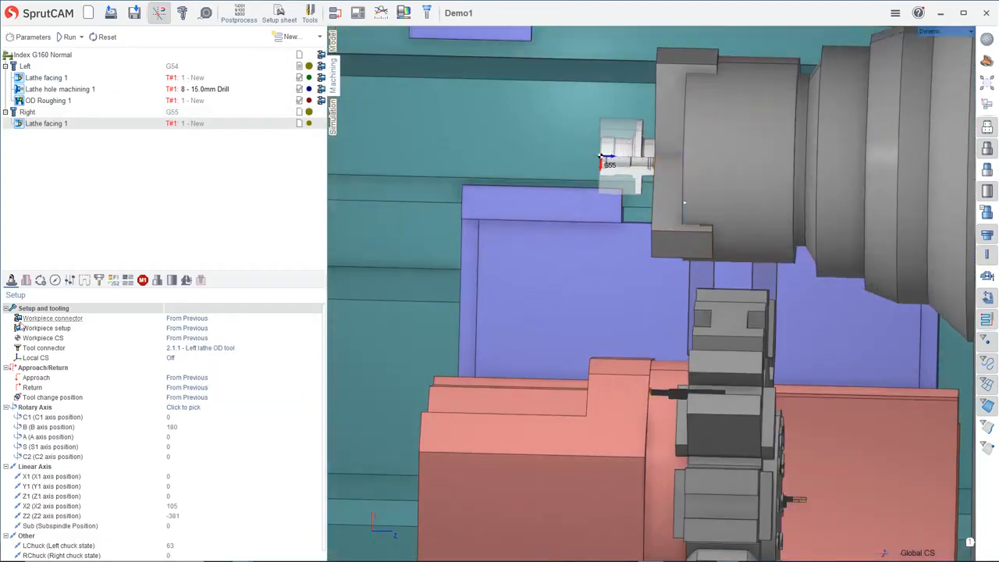
left_click(27, 281)
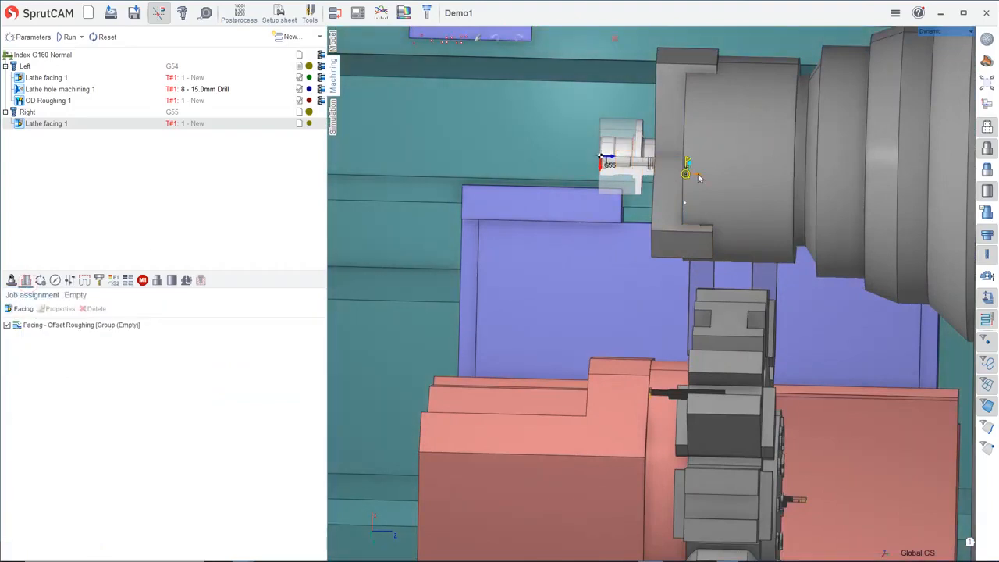
left_click(987, 296)
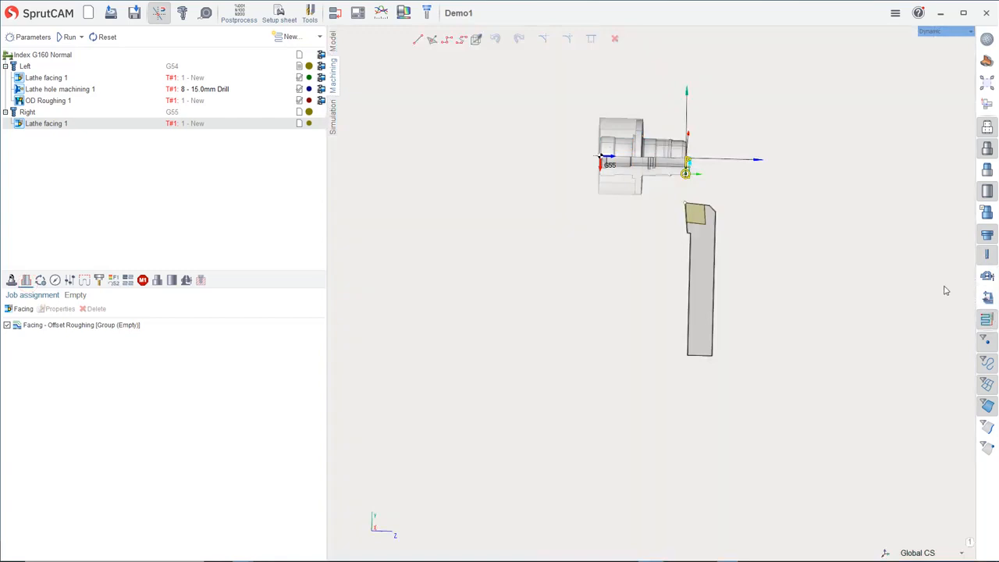
left_click(699, 178)
left_click(99, 281)
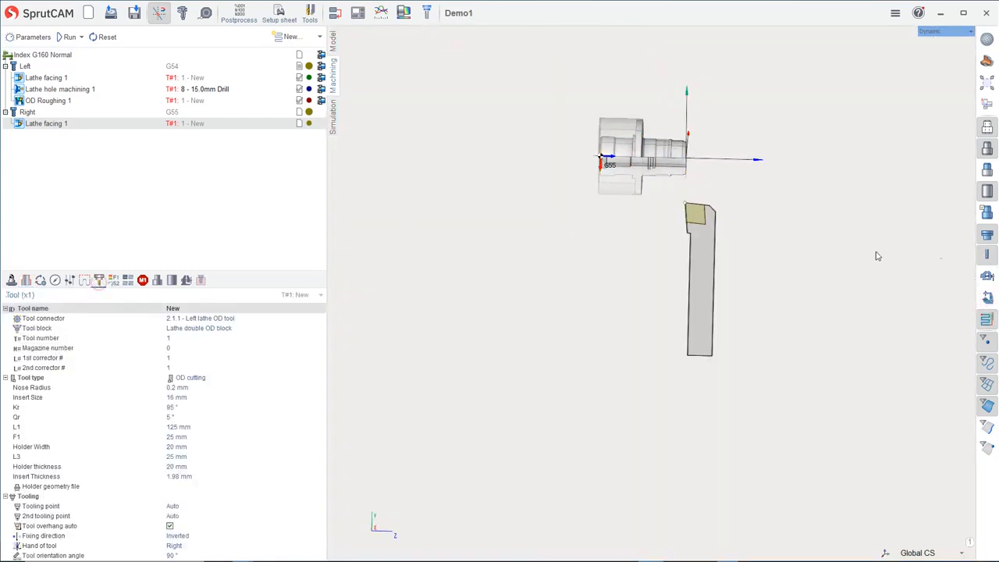
left_click(987, 298)
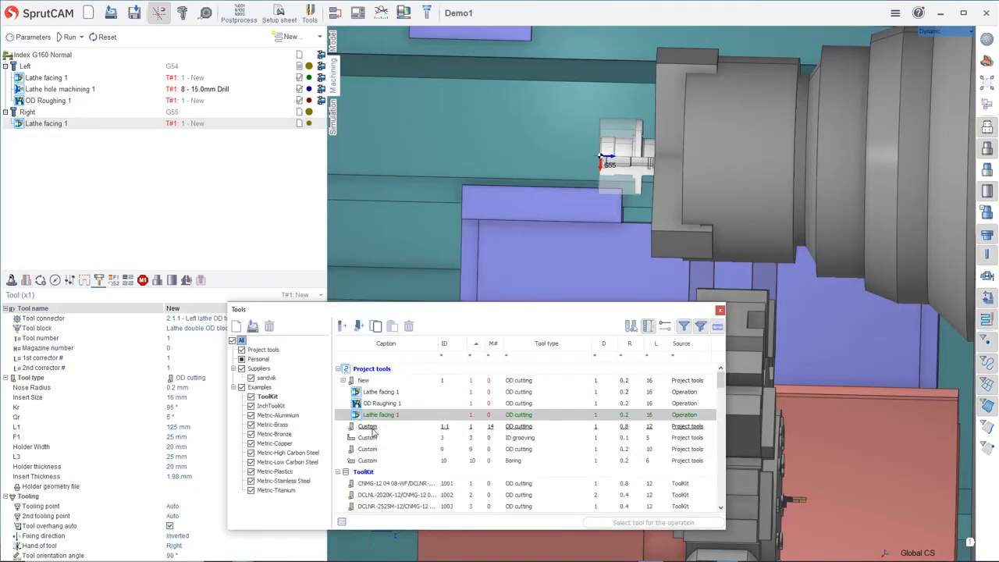
double_click(374, 428)
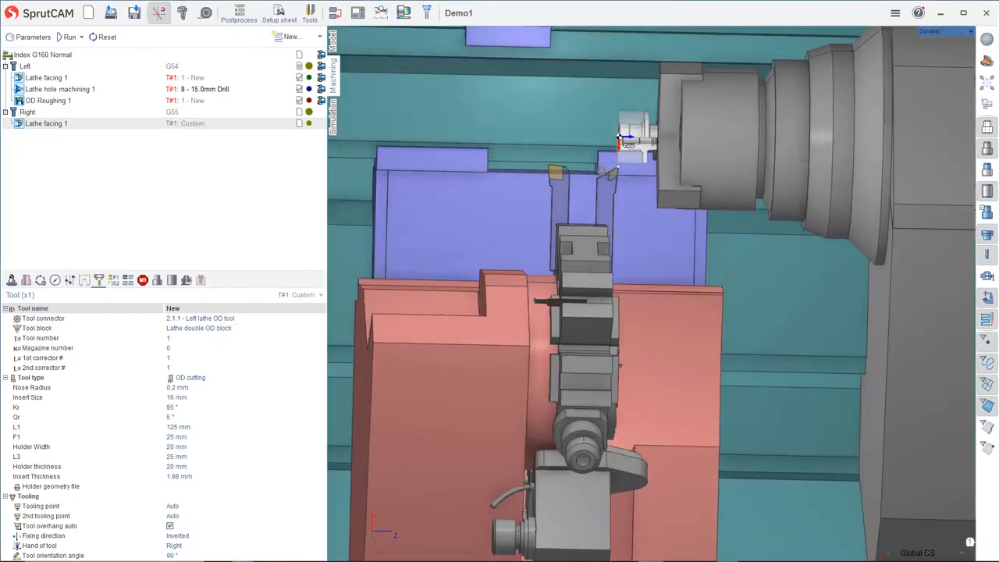
left_click(69, 37)
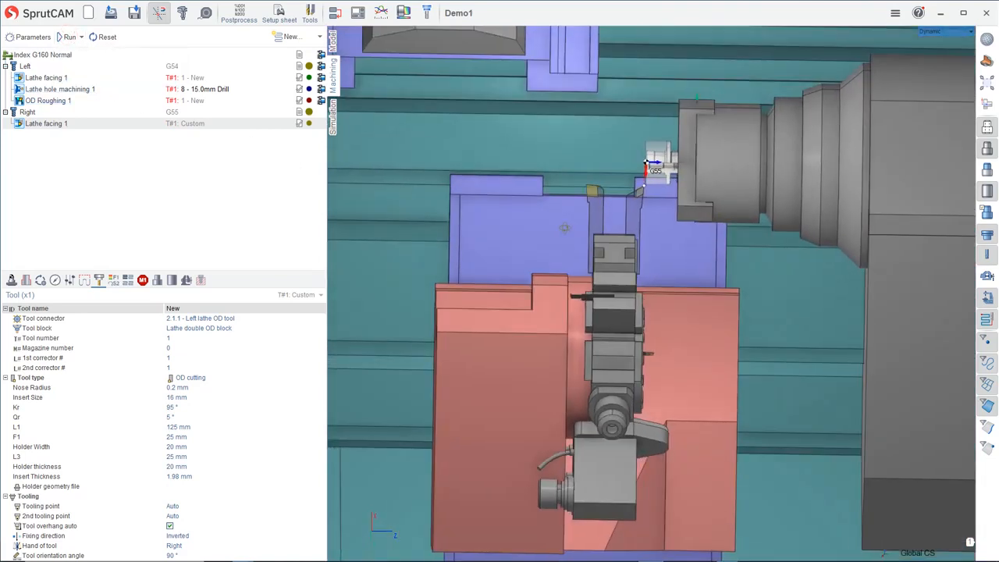
Add an OD Roughing operation to the Right group and assign it the Custom OD cutting tool with 0.8 nose radius
left_click(320, 39)
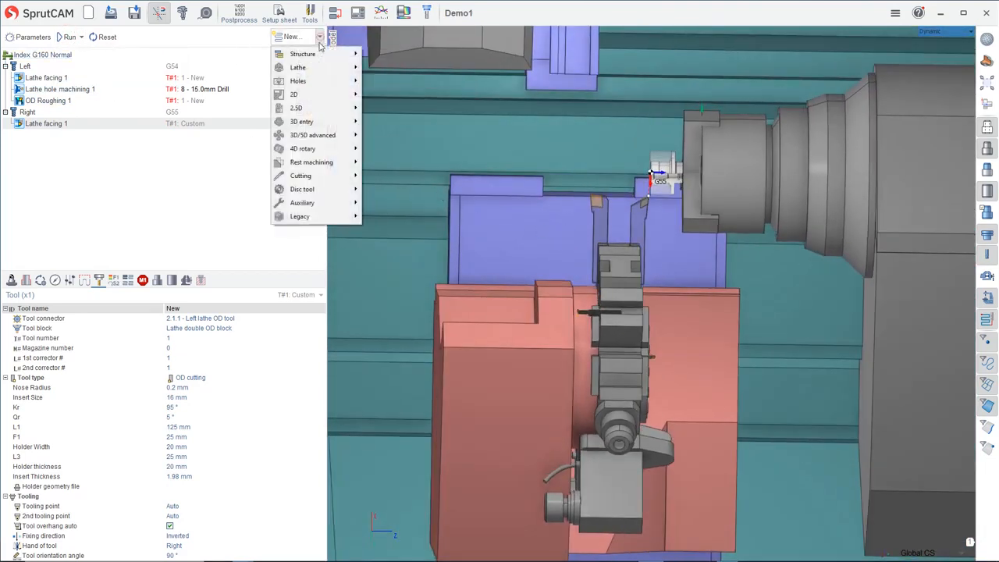
mouse_move(301, 70)
left_click(412, 81)
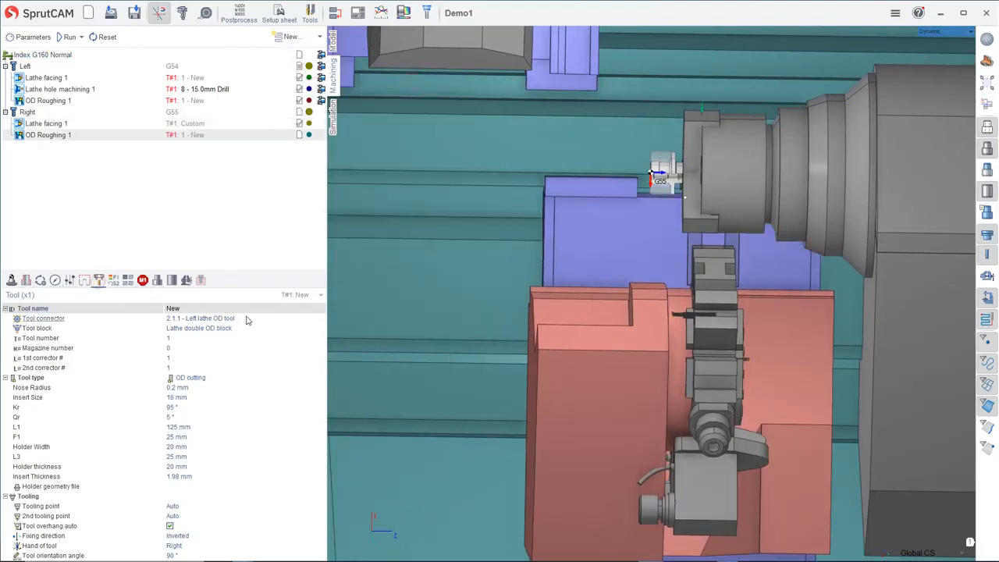
left_click(254, 320)
left_click(256, 318)
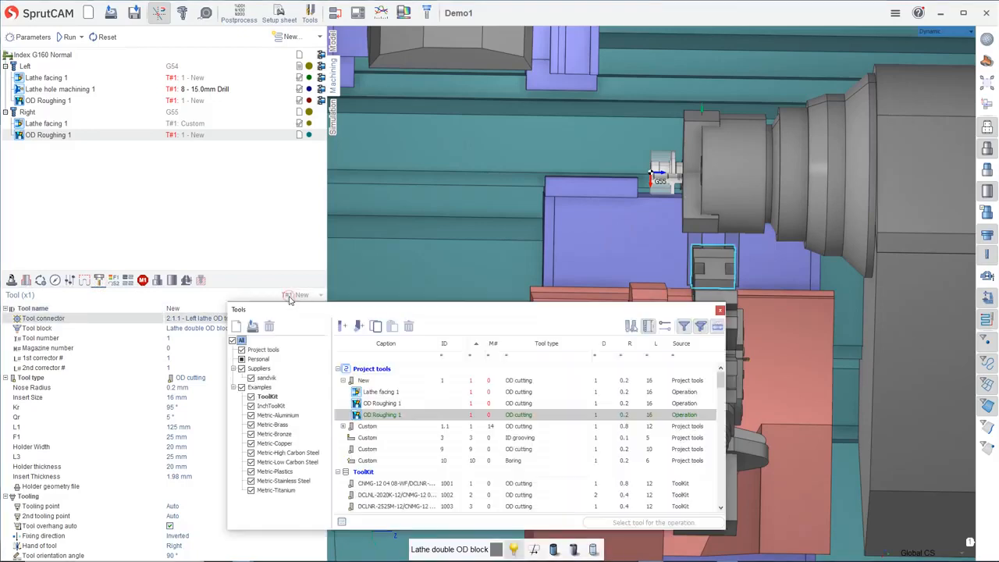
left_click(644, 524)
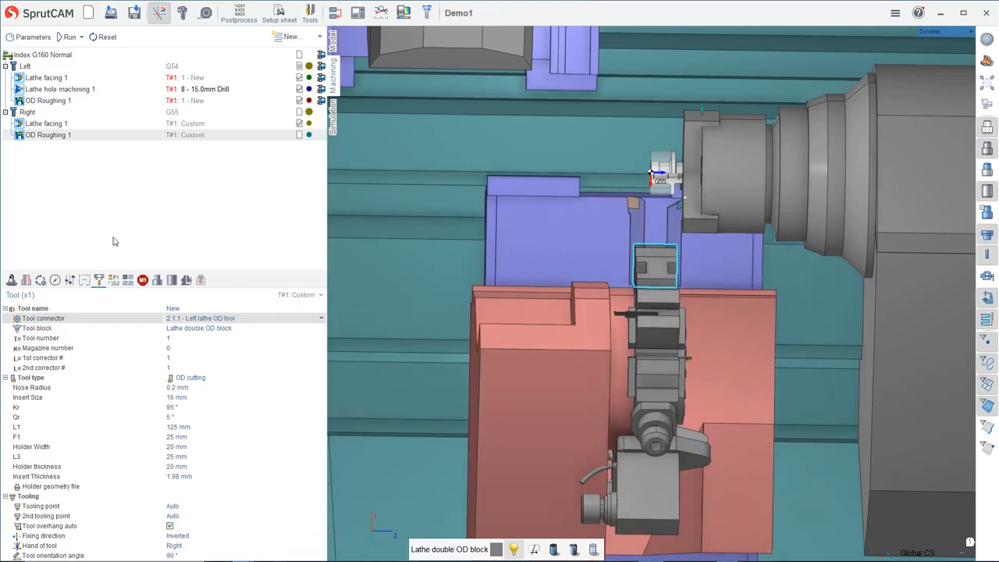
Adjust the end extensions of the OD roughing contour, turning the flange-side one radially outward at about 90° and 0.91 mm, and calculate the toolpath
left_click(26, 280)
scroll(663, 191, "up", 5)
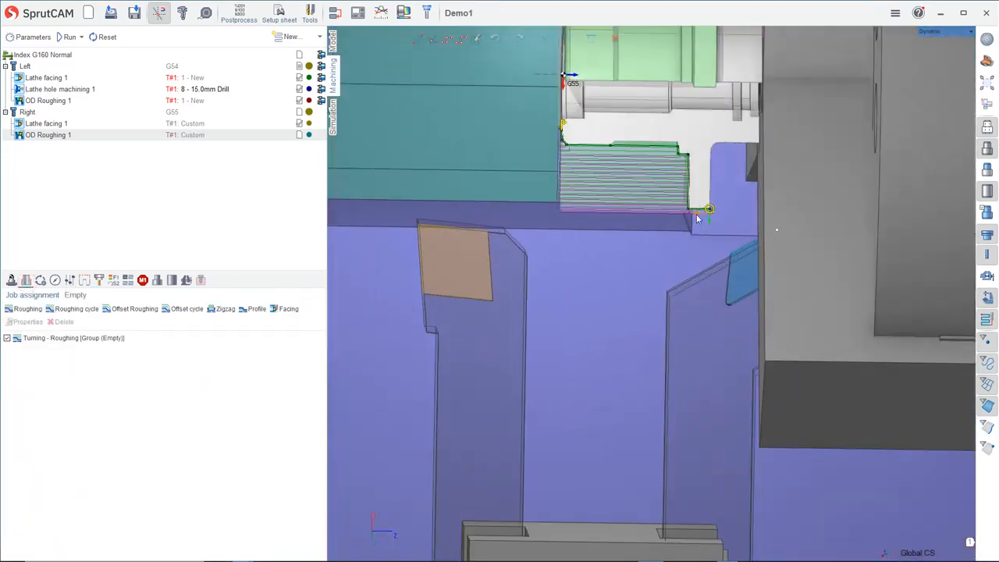
scroll(546, 125, "up", 6)
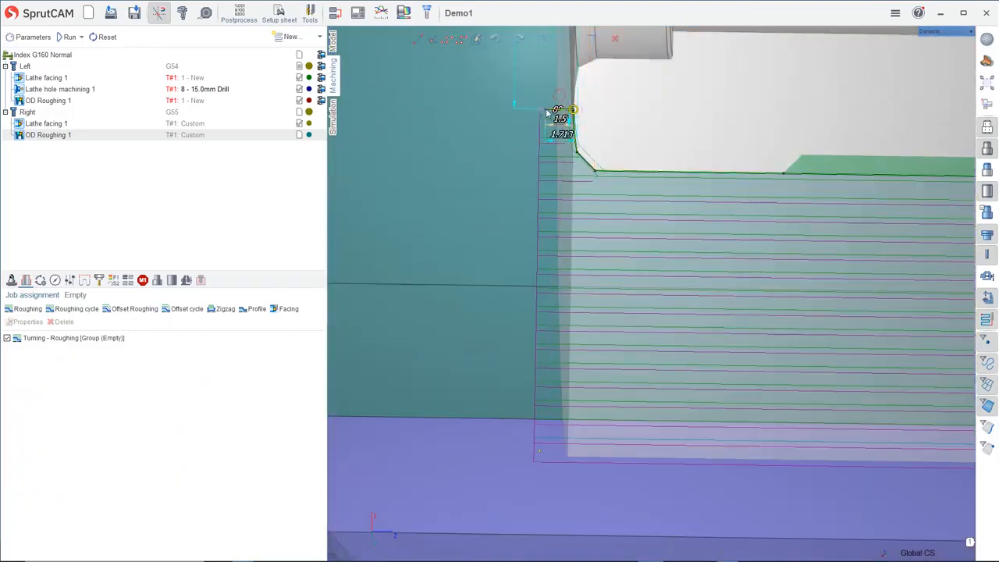
scroll(651, 310, "down", 5)
scroll(784, 264, "up", 3)
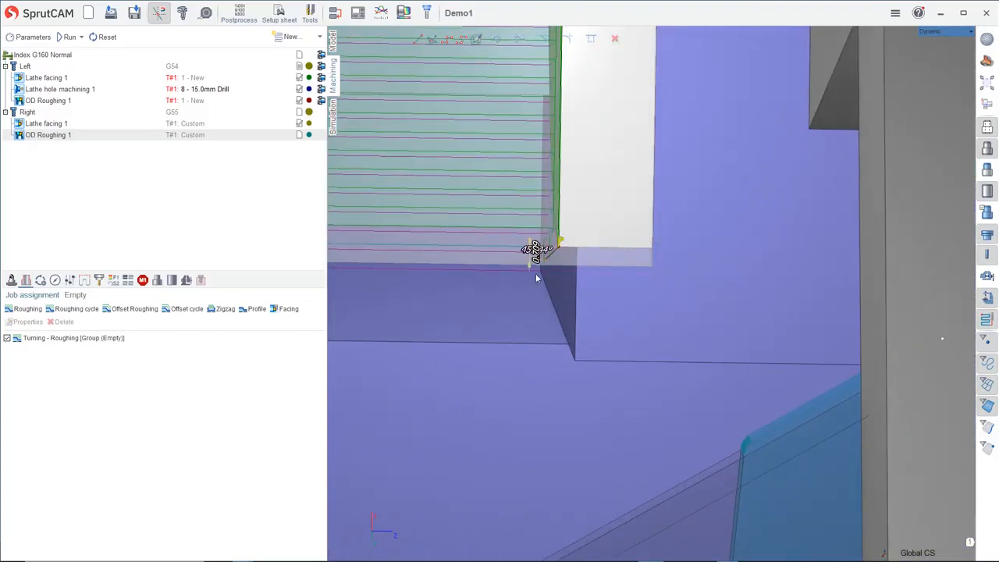
scroll(547, 266, "up", 2)
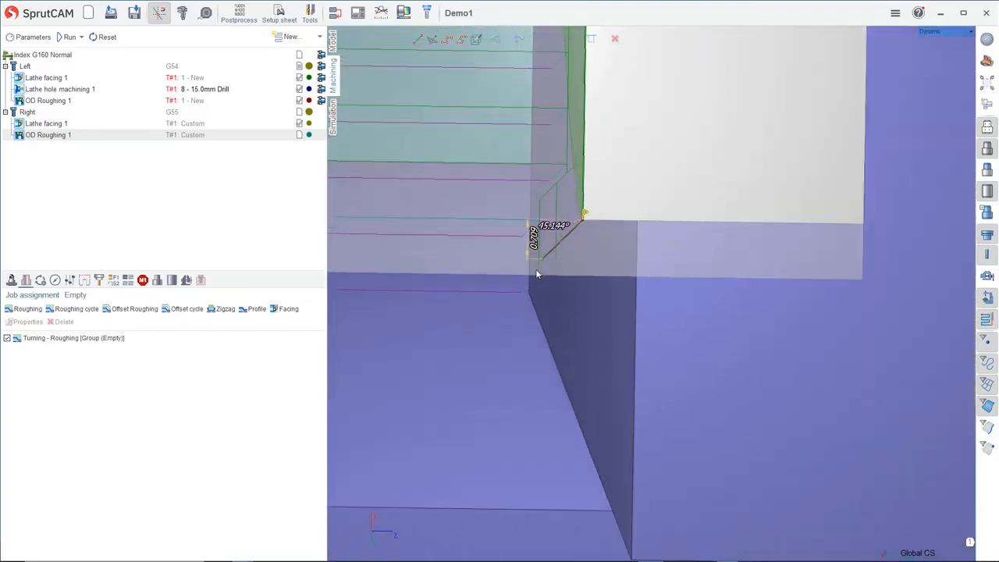
left_click(542, 263)
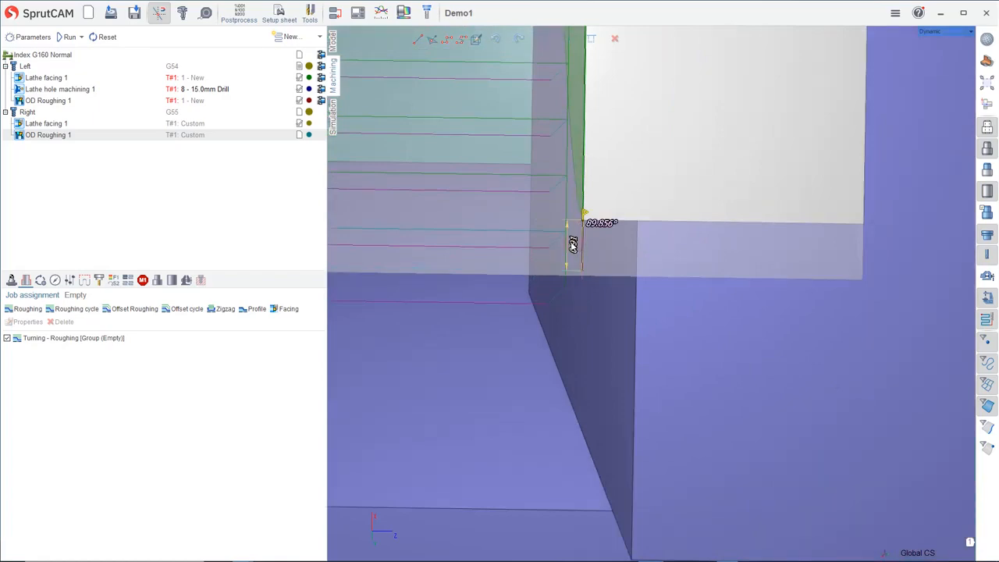
scroll(629, 336, "down", 5)
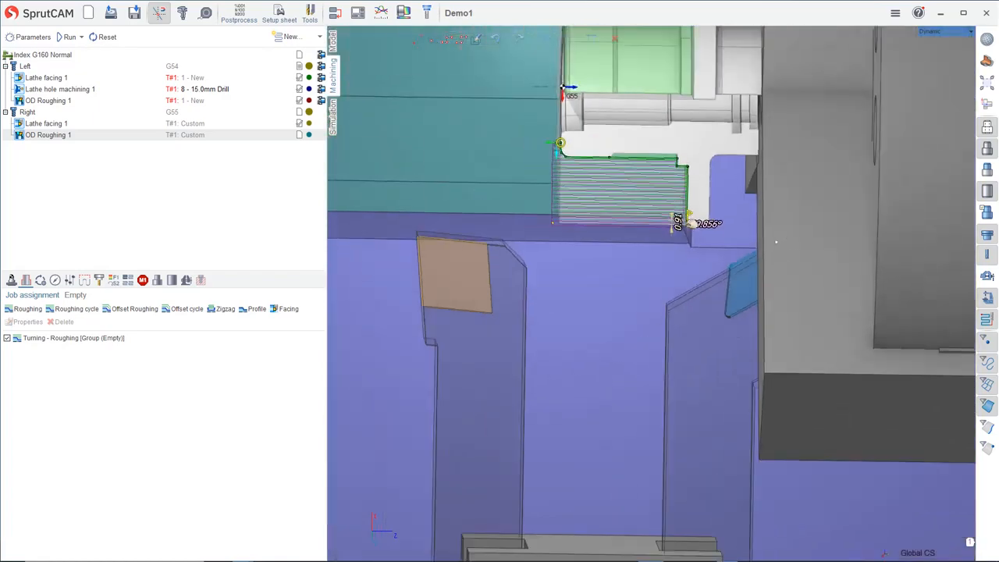
scroll(567, 263, "down", 3)
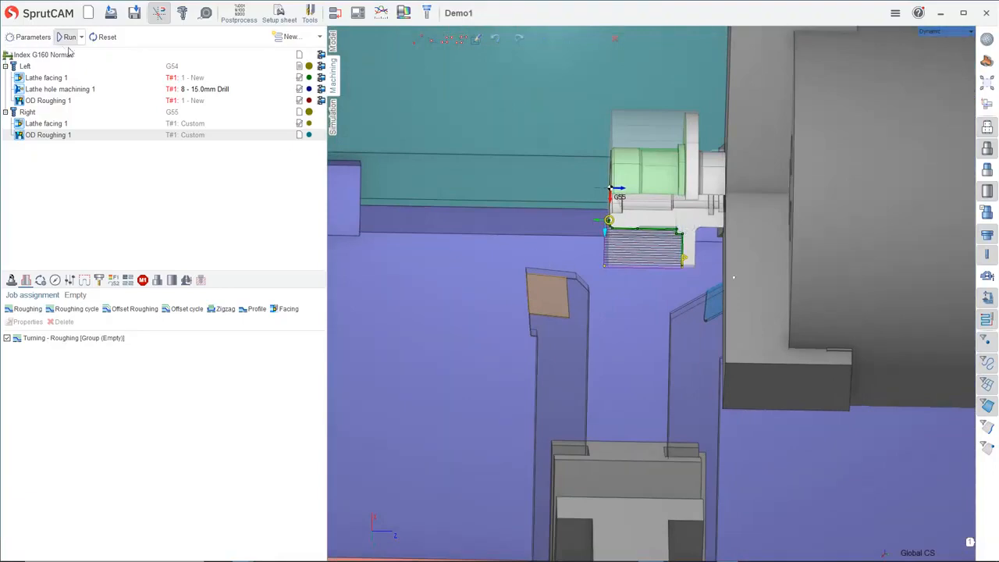
left_click(70, 38)
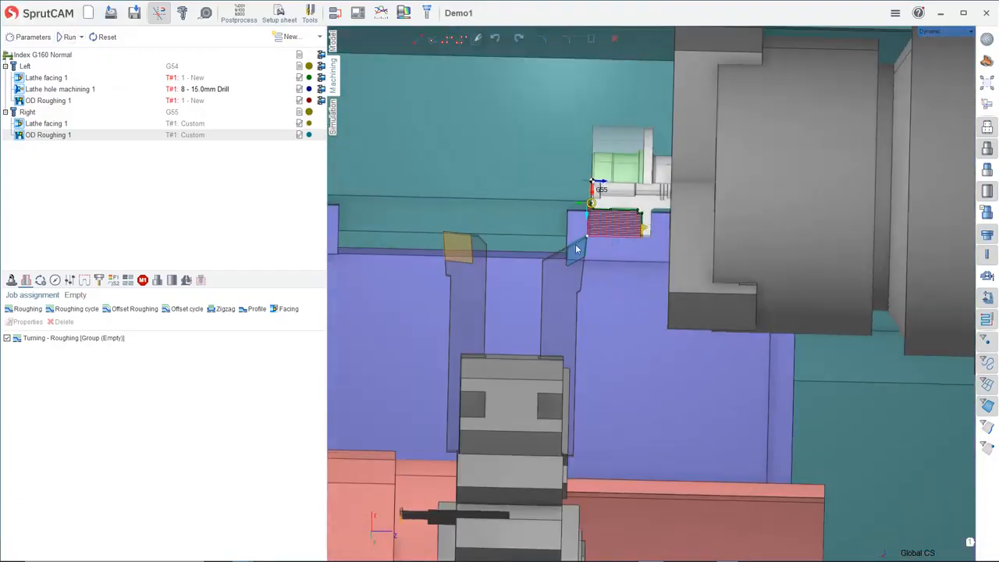
Add a 2D contouring operation to the Right part group
left_click(296, 37)
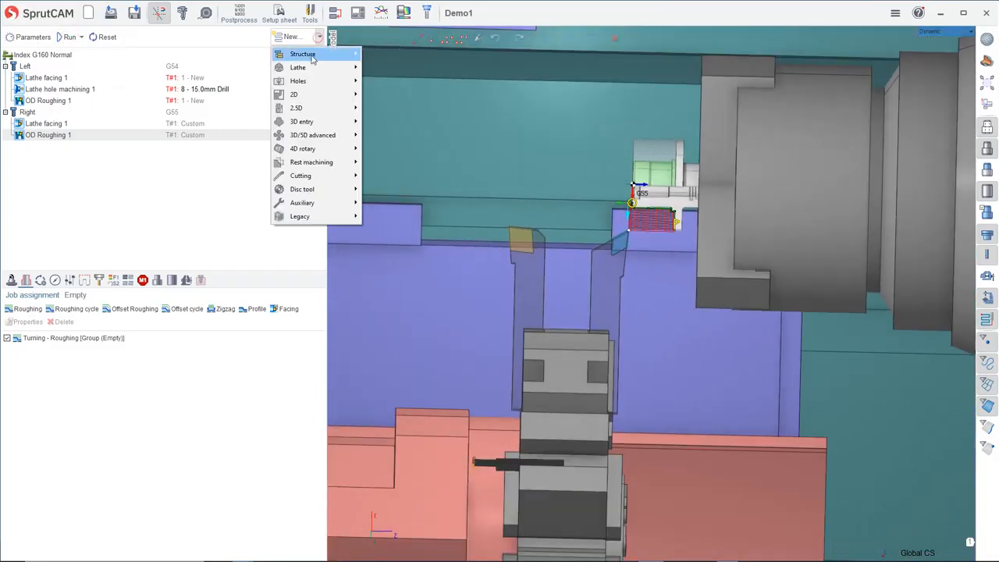
mouse_move(311, 94)
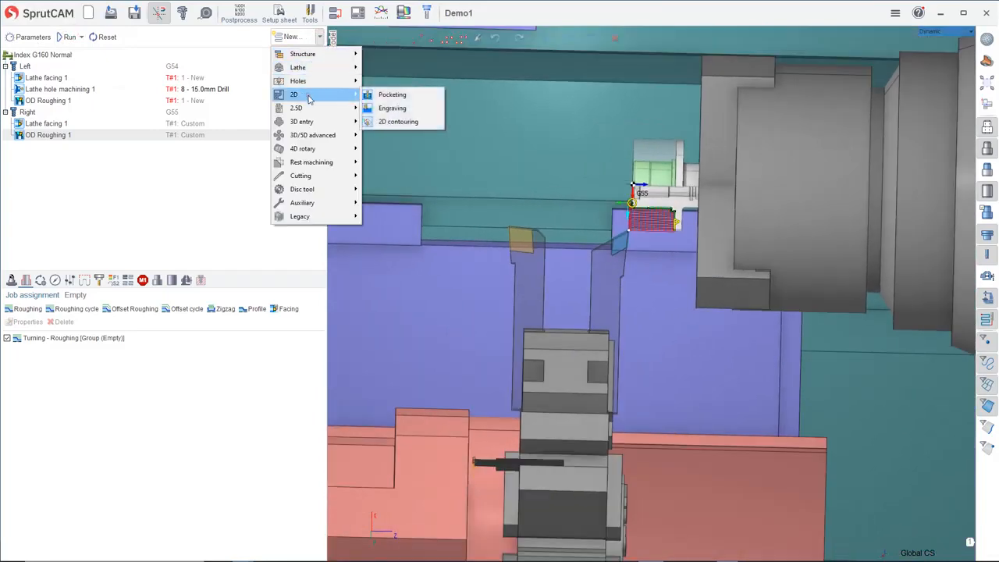
left_click(398, 122)
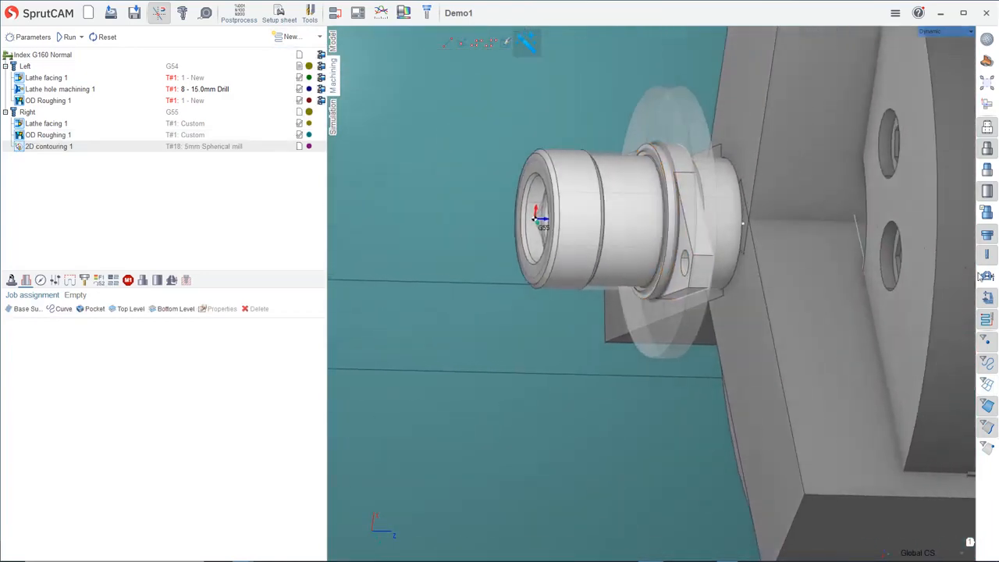
Set the 2D contouring operation's tool connector to 1.2 - Mill Spindle
left_click(988, 299)
scroll(606, 224, "down", 4)
middle_click_drag(593, 221, 562, 213)
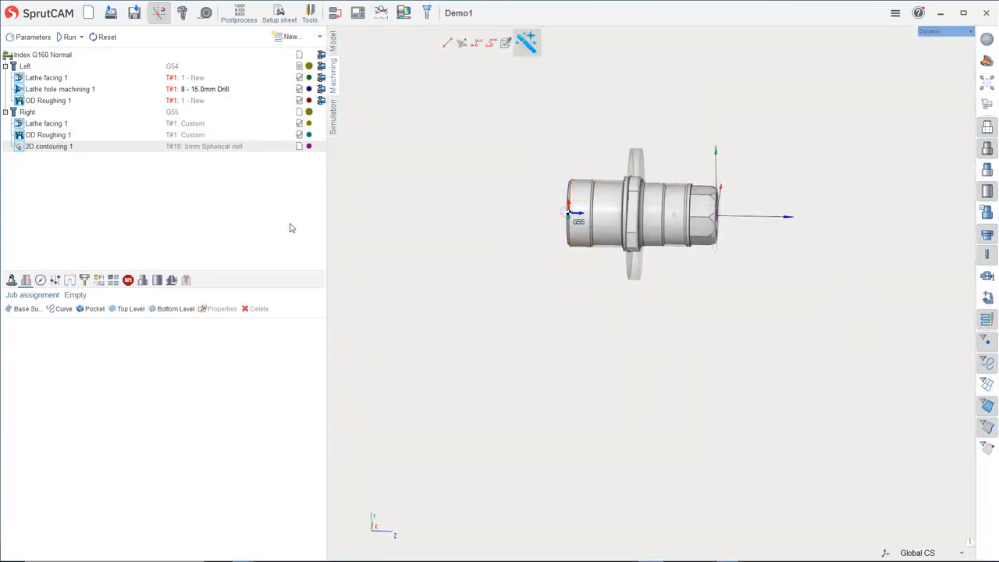
left_click(988, 298)
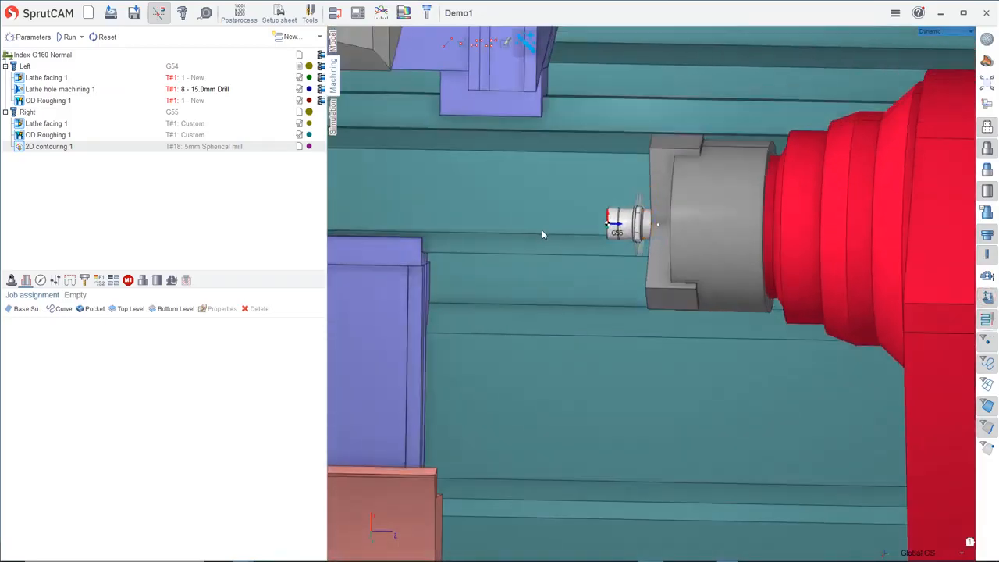
scroll(542, 233, "down", 5)
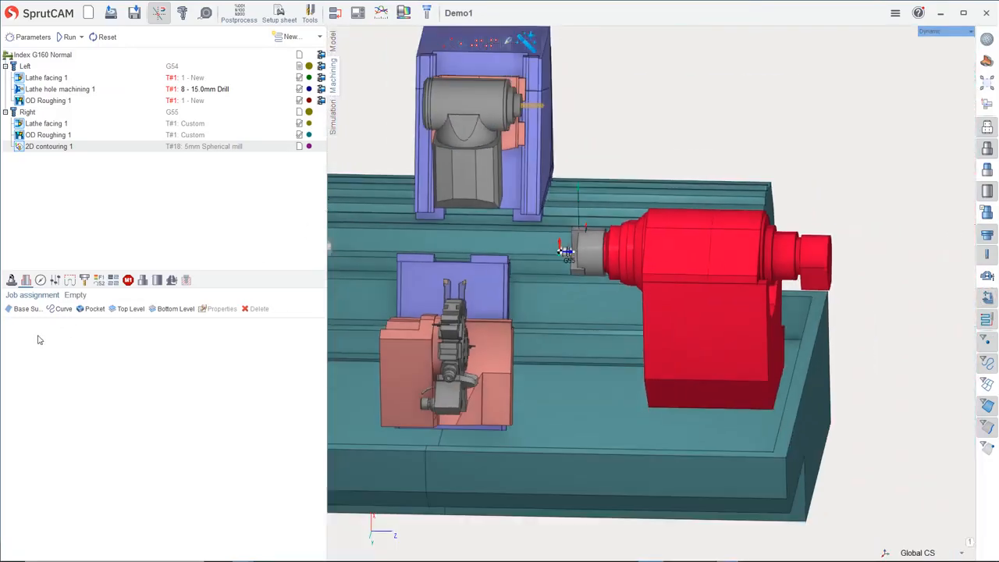
left_click(85, 282)
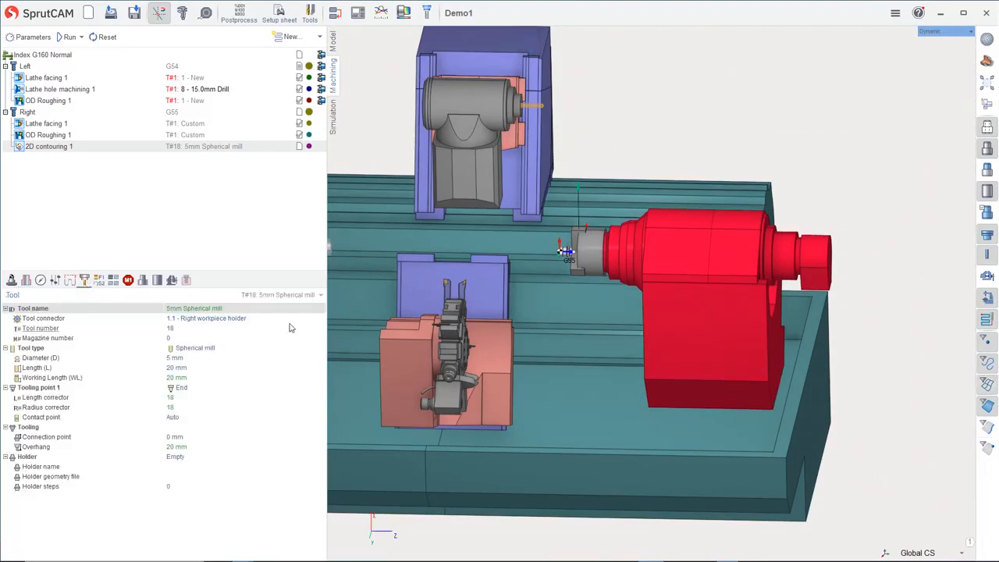
left_click(241, 318)
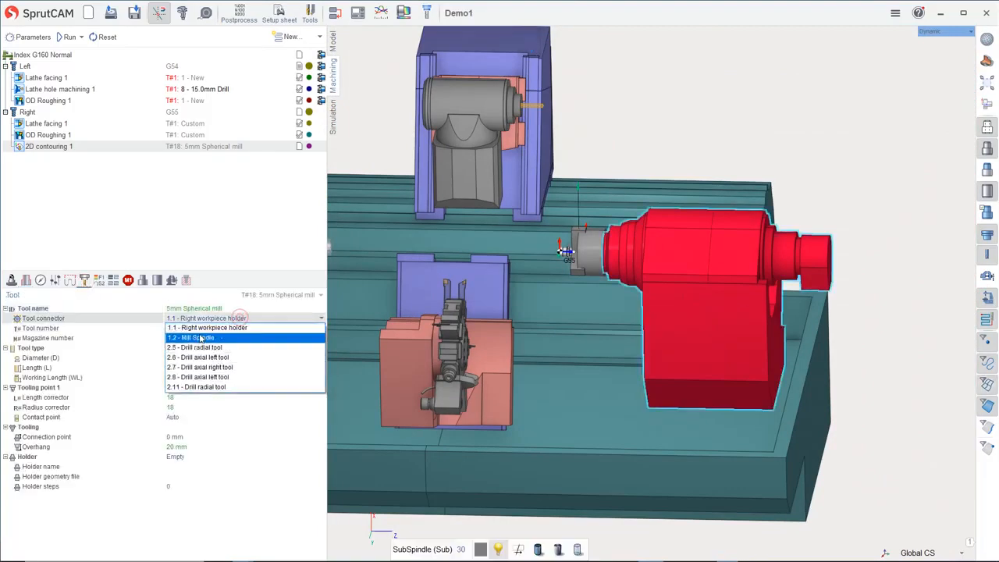
left_click(199, 339)
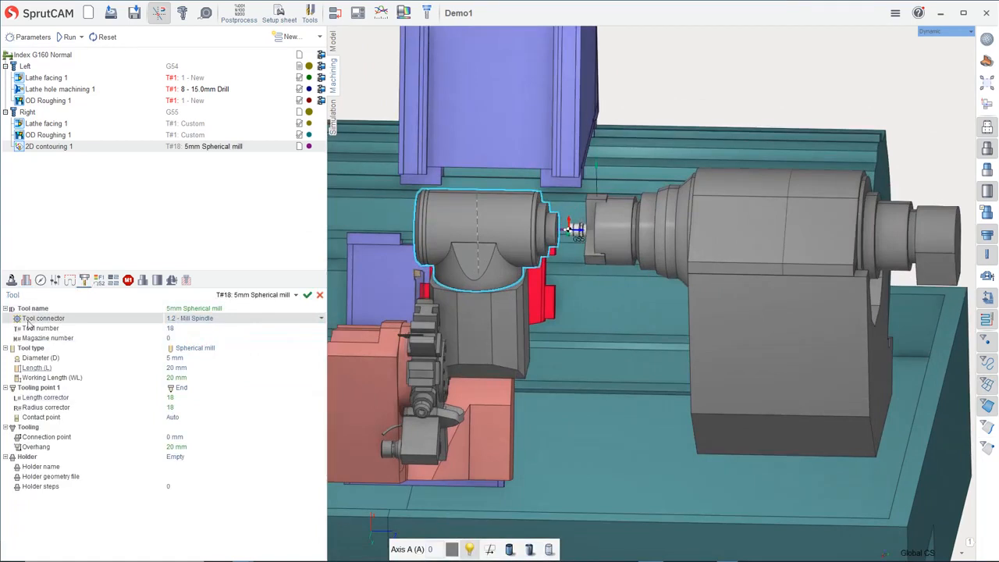
Orient the mill spindle towards the part in the right chuck with B axis position 0 and A axis position 180
left_click(10, 280)
left_click(172, 427)
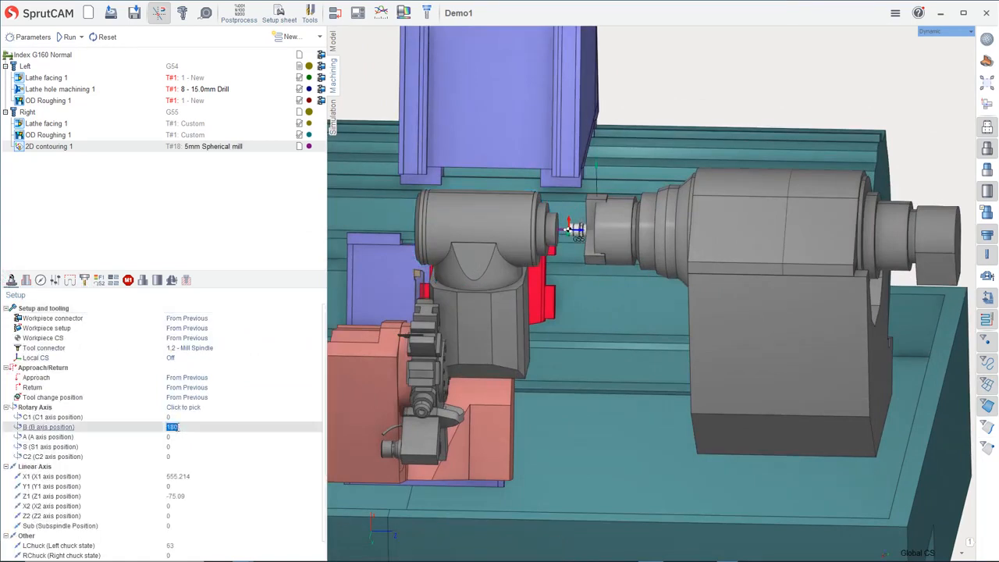
key("Return")
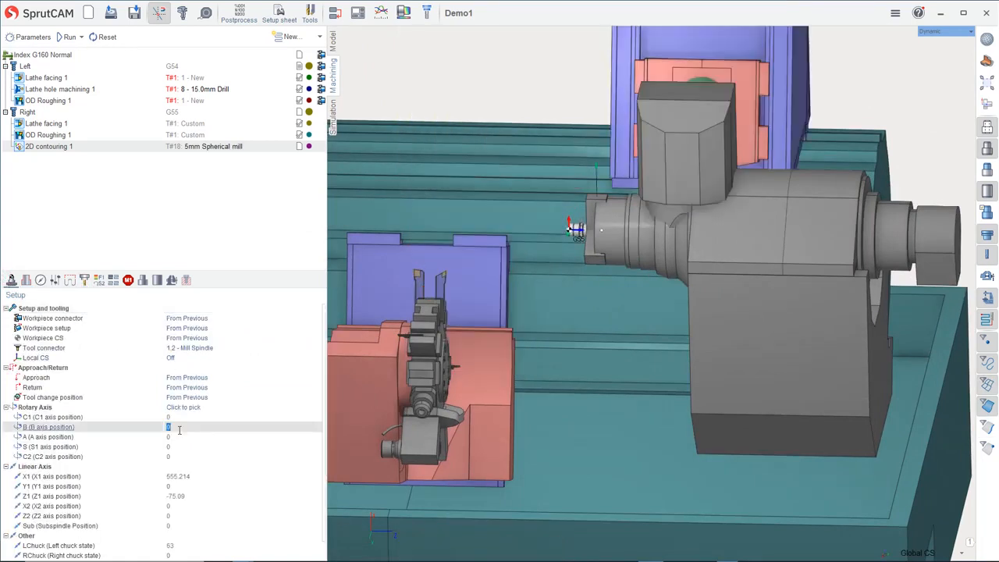
left_click(174, 438)
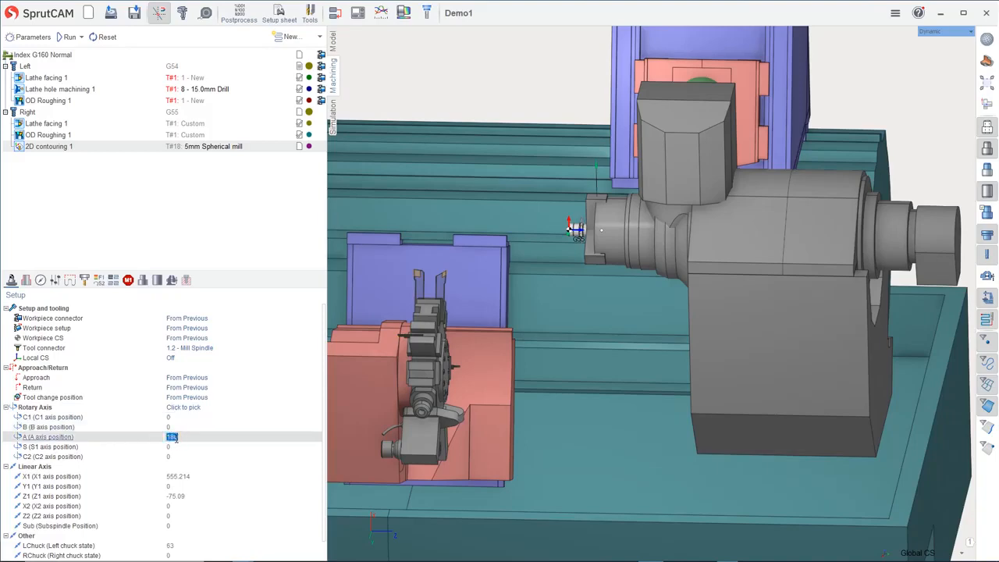
scroll(573, 224, "up", 10)
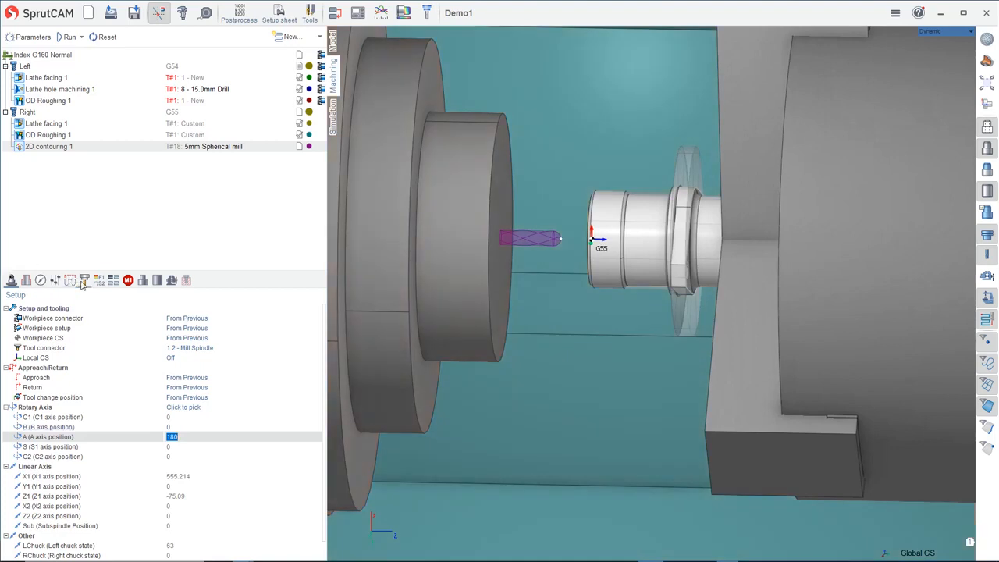
Set the 2D contouring operation's mill to a diameter of 10 mm and a length of 50 mm
left_click(83, 280)
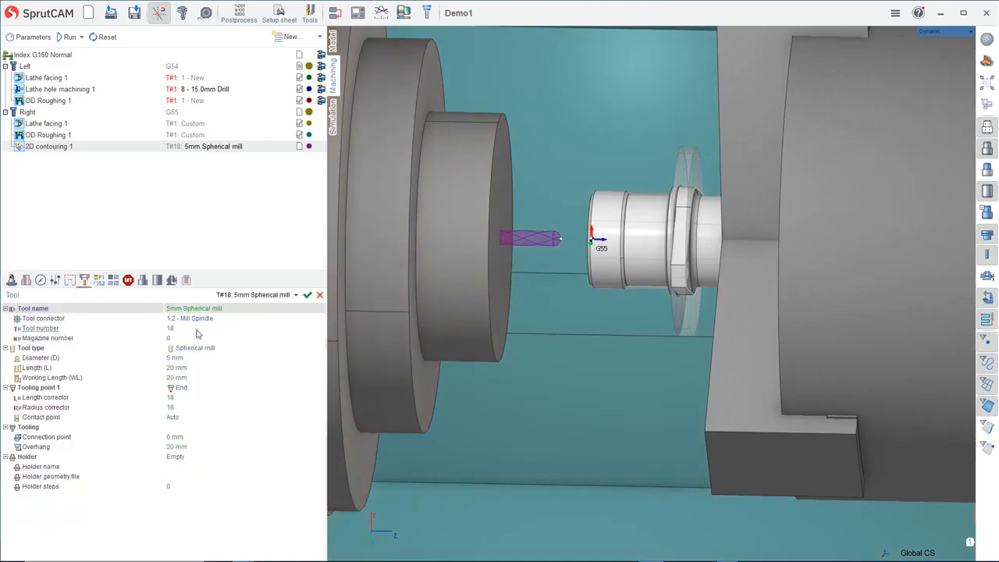
left_click(179, 358)
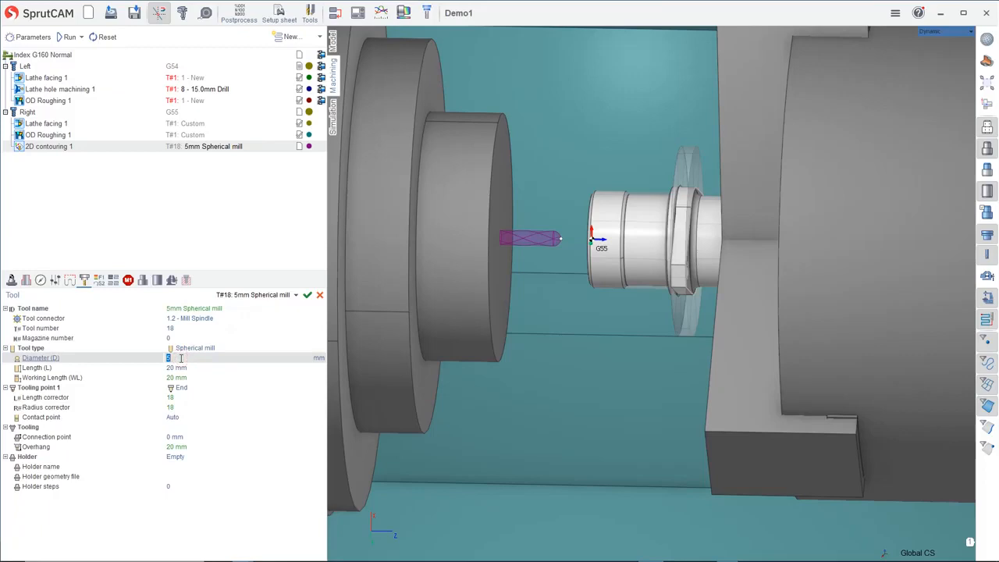
type("10")
key("Return")
left_click(190, 368)
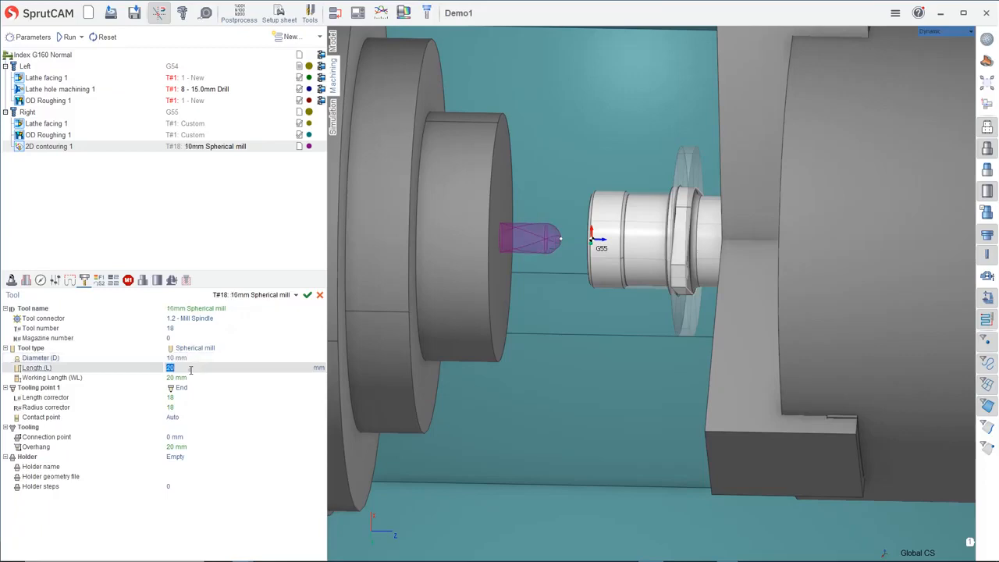
type("50")
key("Return")
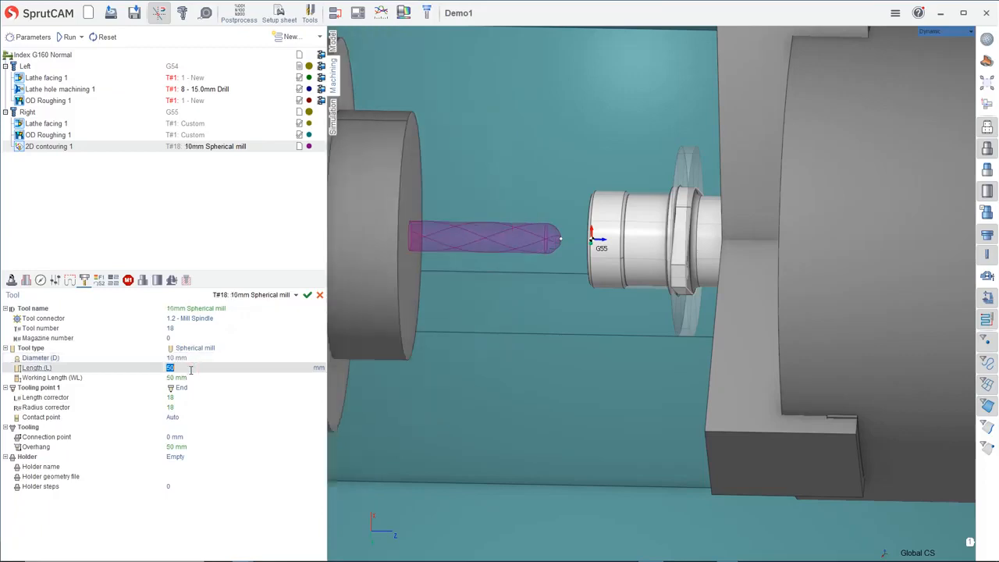
Change the contouring tool's type to Cylindrical mill and apply the tool settings
left_click(196, 348)
left_click(197, 348)
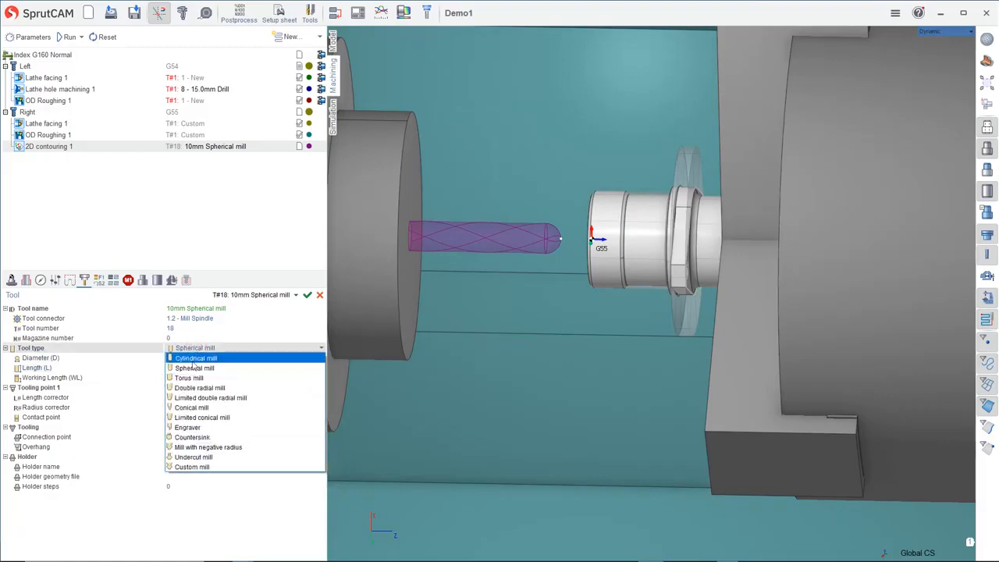
left_click(194, 361)
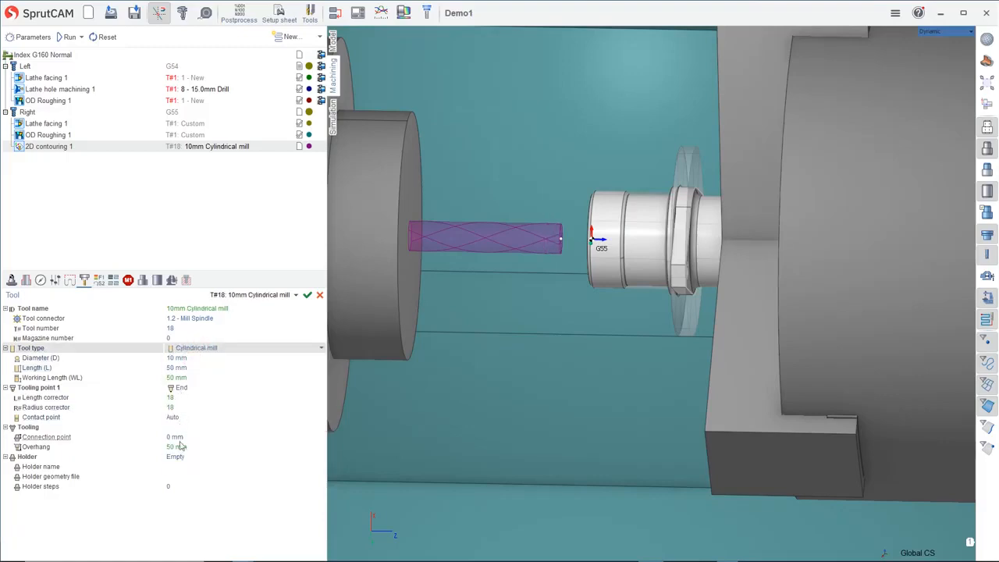
scroll(432, 326, "down", 2)
middle_click_drag(442, 324, 458, 322)
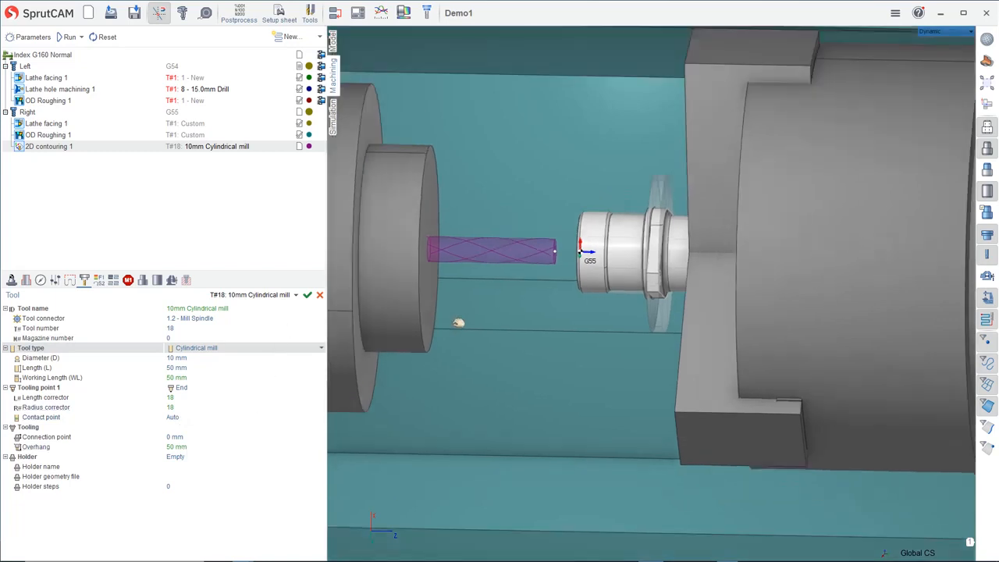
left_click(307, 295)
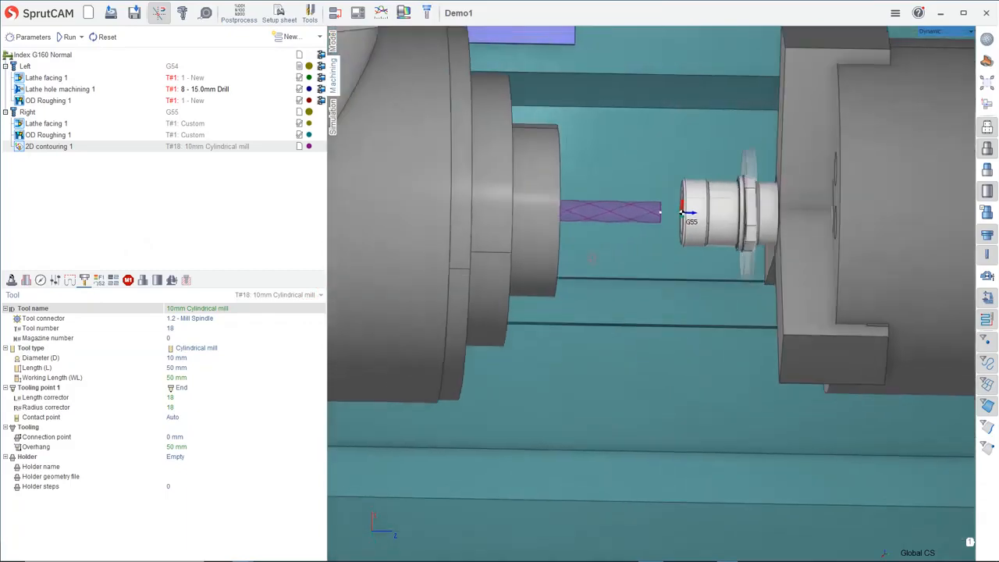
Add the outer outline of the flange on the right-chuck part as the contouring job's curve
left_click(25, 280)
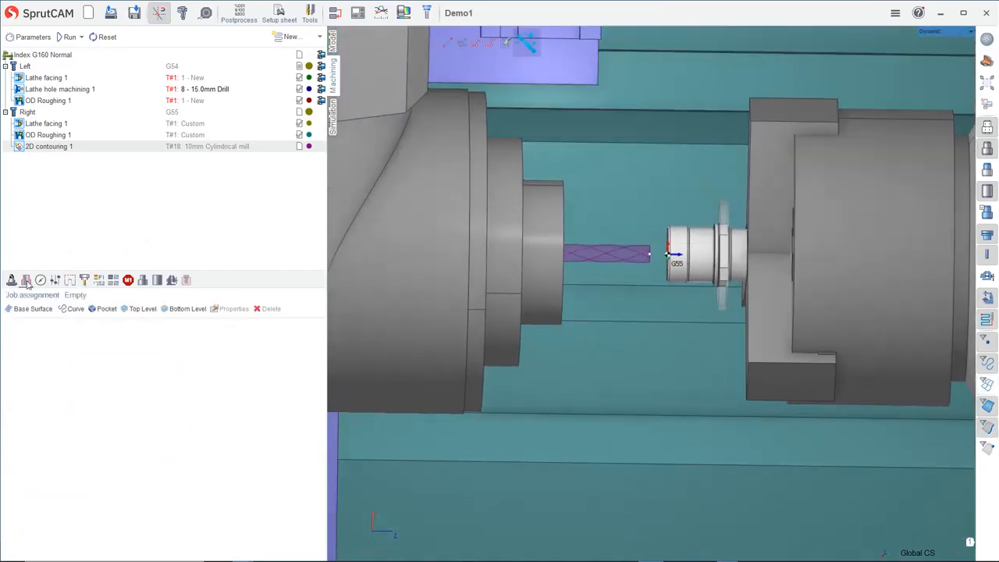
scroll(575, 254, "up", 2)
middle_click_drag(703, 267, 671, 268)
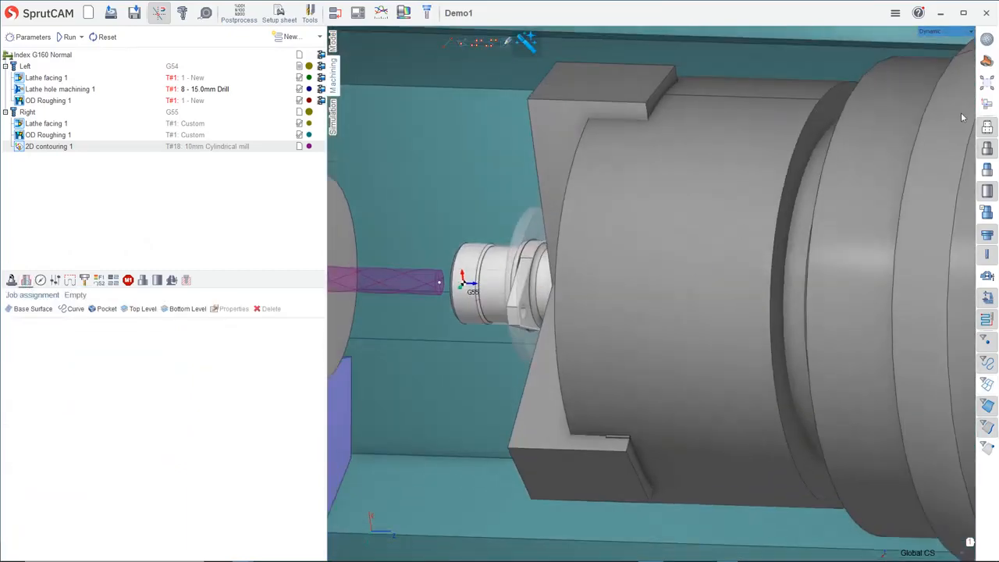
left_click(534, 280)
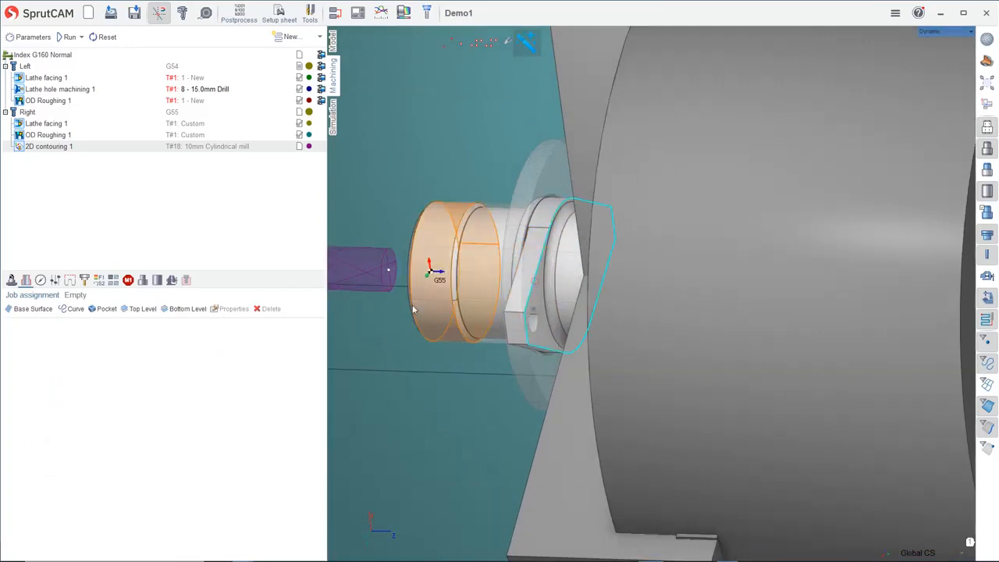
left_click(71, 309)
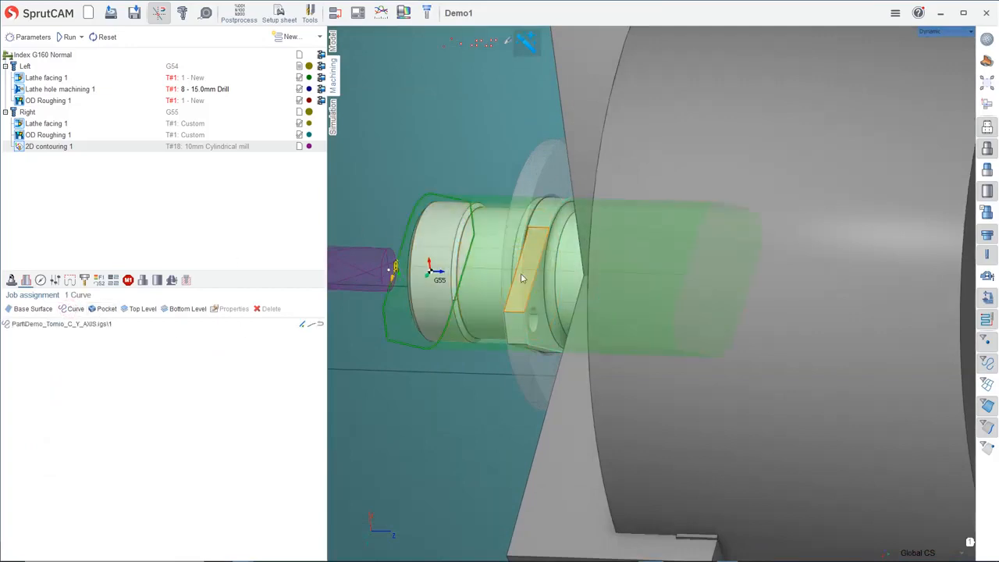
Assign the flange's chuck-side face as the bottom level and its opposite face as the top level
left_click(179, 311)
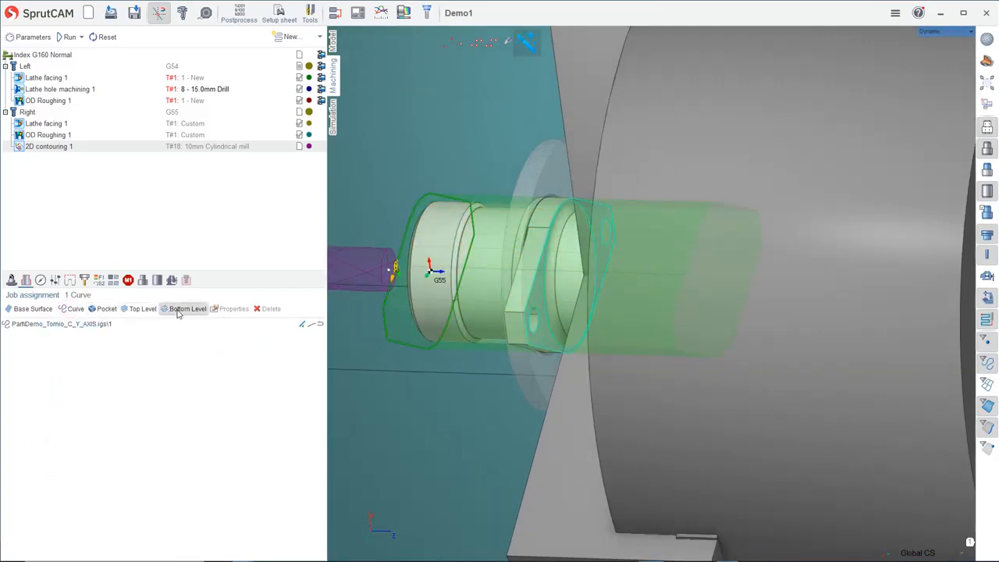
mouse_move(502, 272)
middle_mouse_down()
mouse_move(562, 266)
mouse_move(542, 269)
middle_mouse_up()
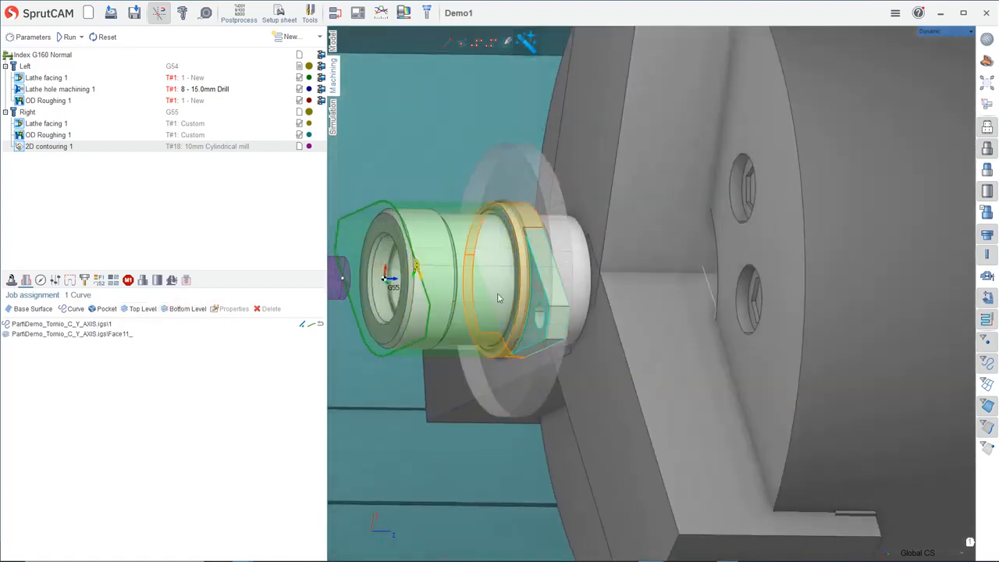
left_click(141, 312)
middle_click_drag(446, 277, 555, 258)
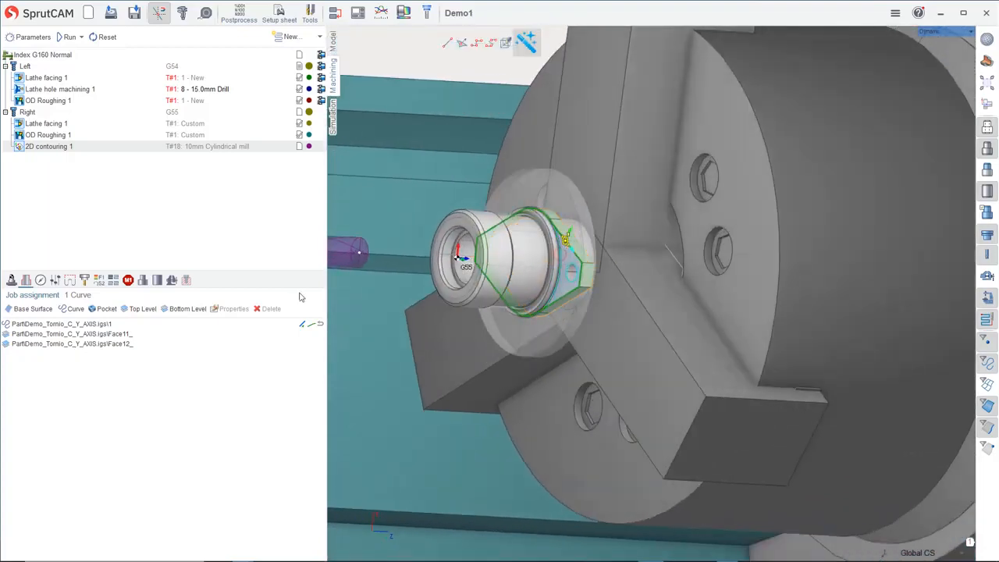
Offset the contouring path to the outside of the flange curve and calculate the 2D contouring toolpath
left_click(300, 325)
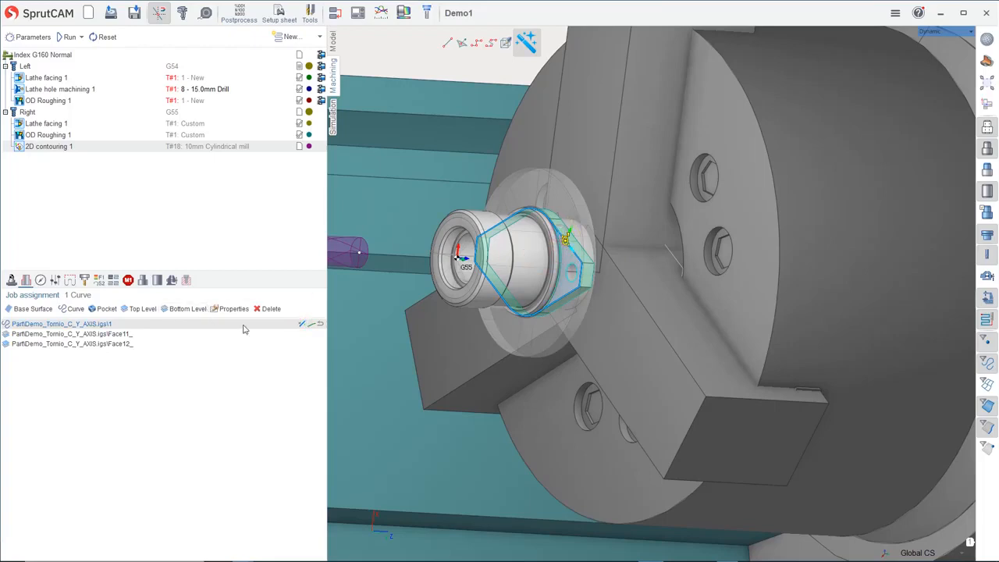
left_click(312, 326)
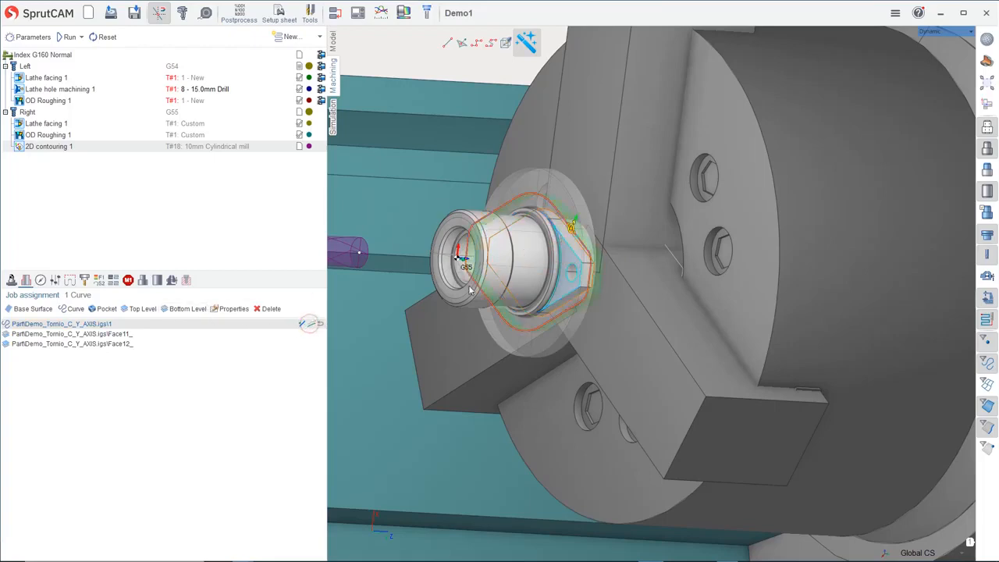
scroll(524, 282, "down", 4)
middle_click_drag(522, 287, 437, 250)
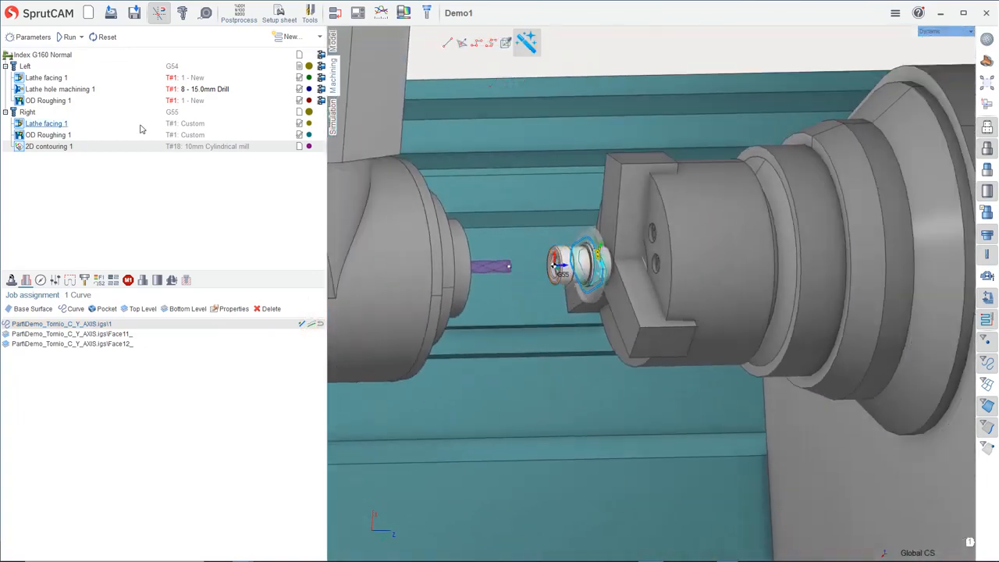
left_click(69, 37)
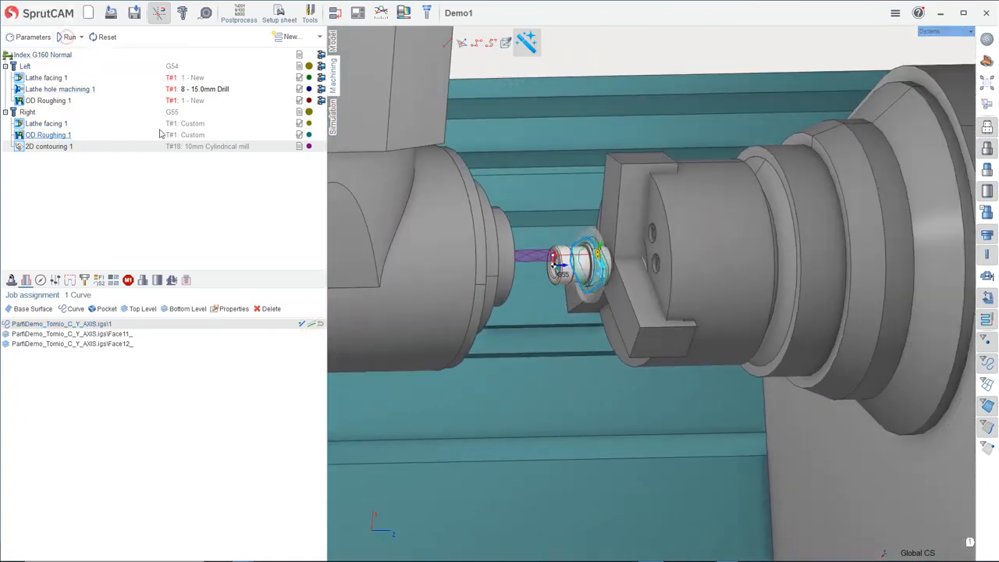
Clear the previous simulation results and simulate the whole Index G160 Normal program from its start
middle_click_drag(522, 301, 677, 245)
scroll(678, 245, "down", 1)
left_click(338, 119)
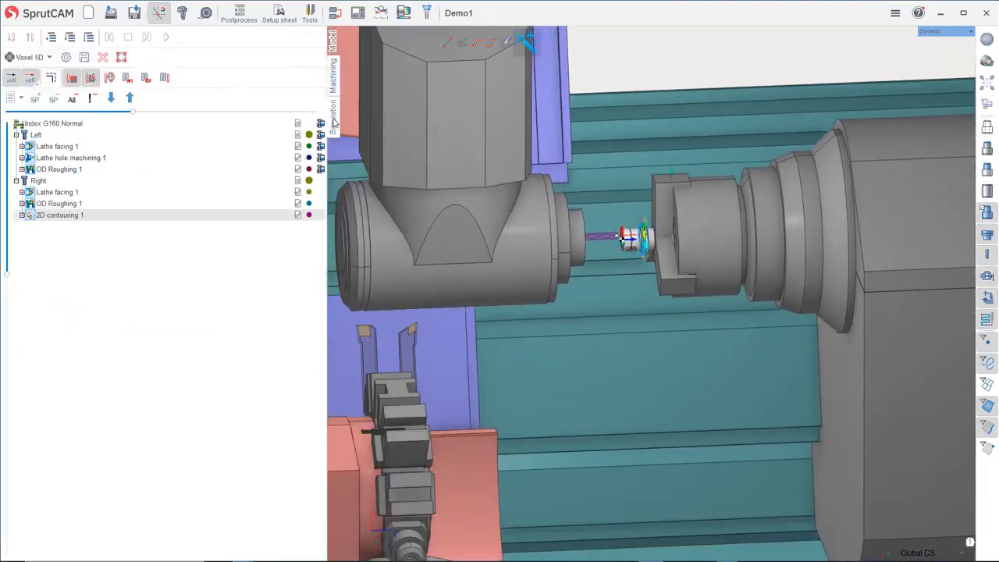
scroll(803, 277, "down", 5)
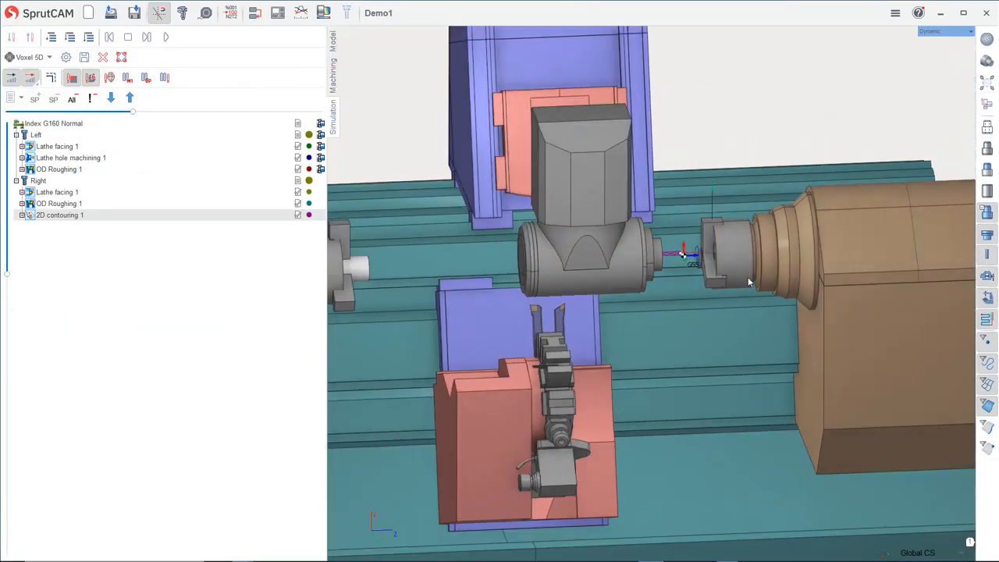
left_click(103, 57)
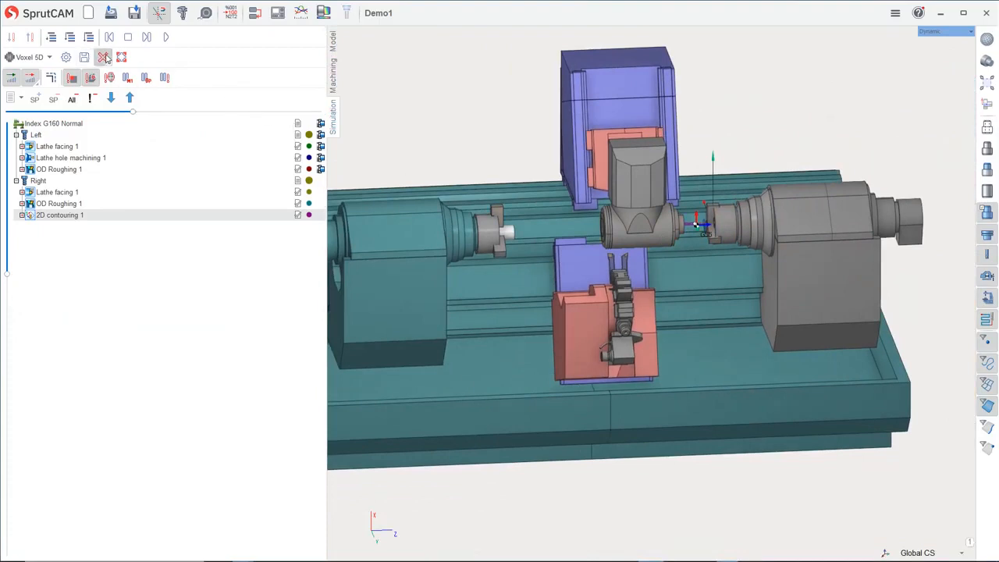
right_click_drag(504, 262, 479, 217)
middle_click_drag(479, 217, 470, 277)
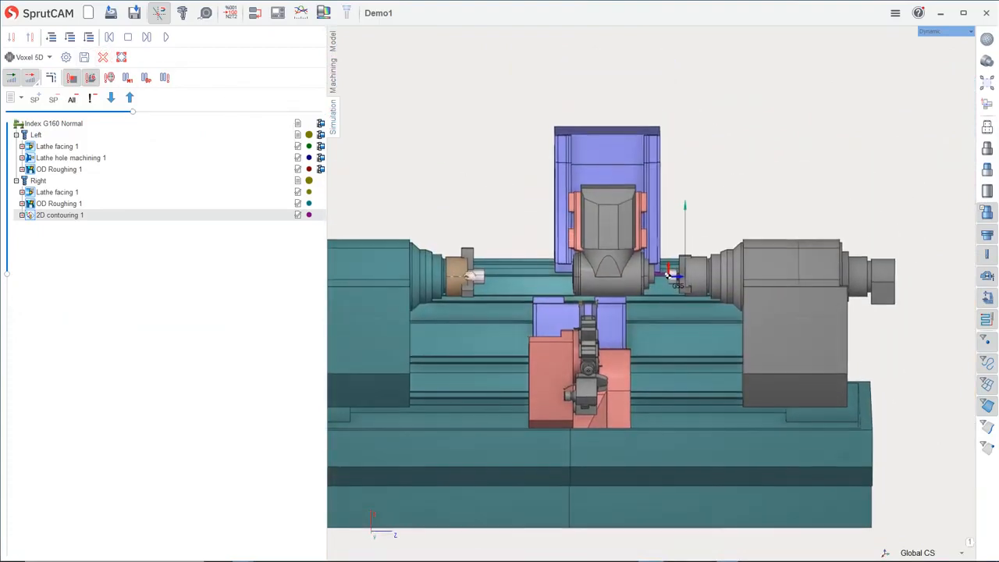
left_click(71, 125)
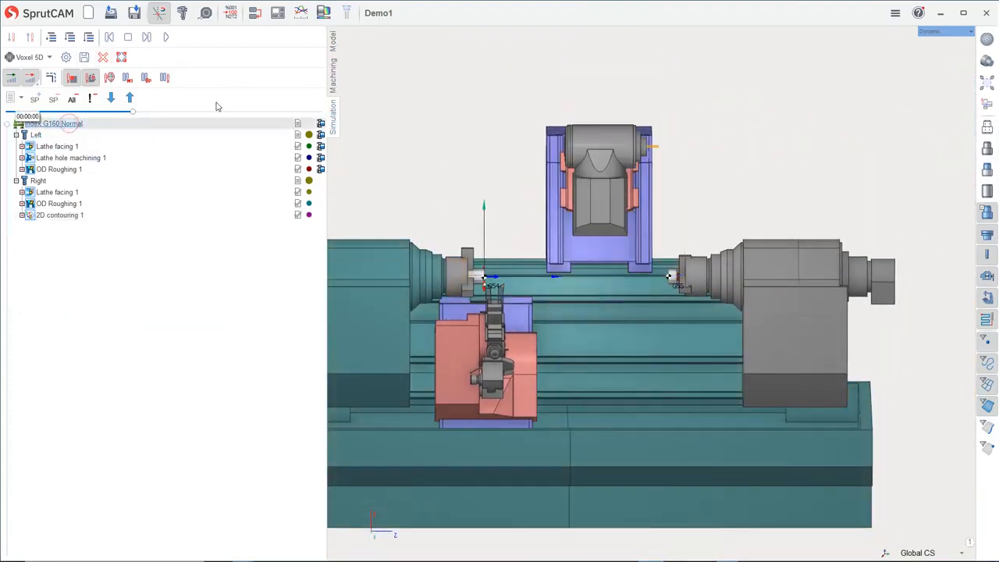
left_click(166, 39)
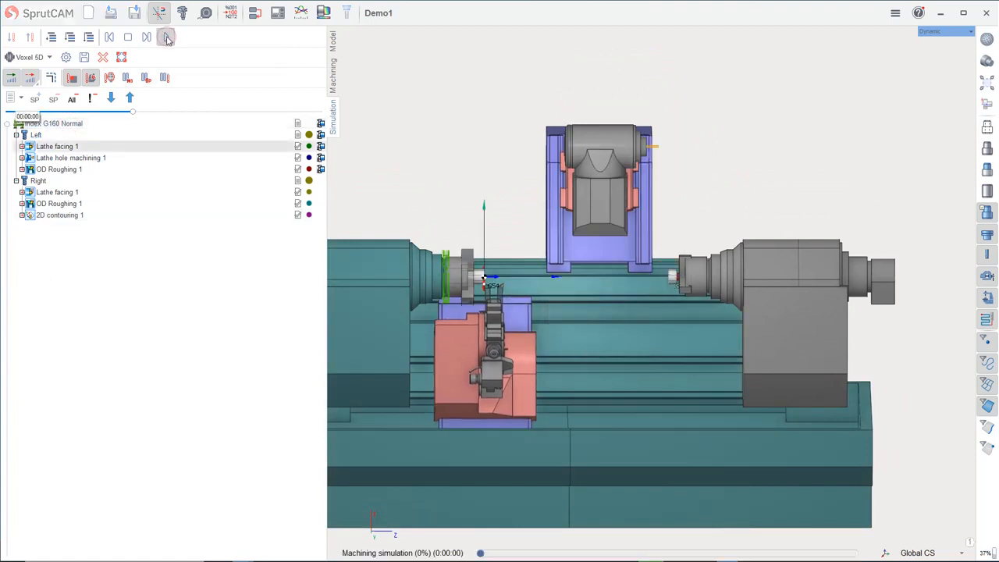
Increase the simulation's movement speed and follow the machining on both spindles through to the 2D contouring
scroll(458, 215, "up", 5)
scroll(458, 215, "up", 3)
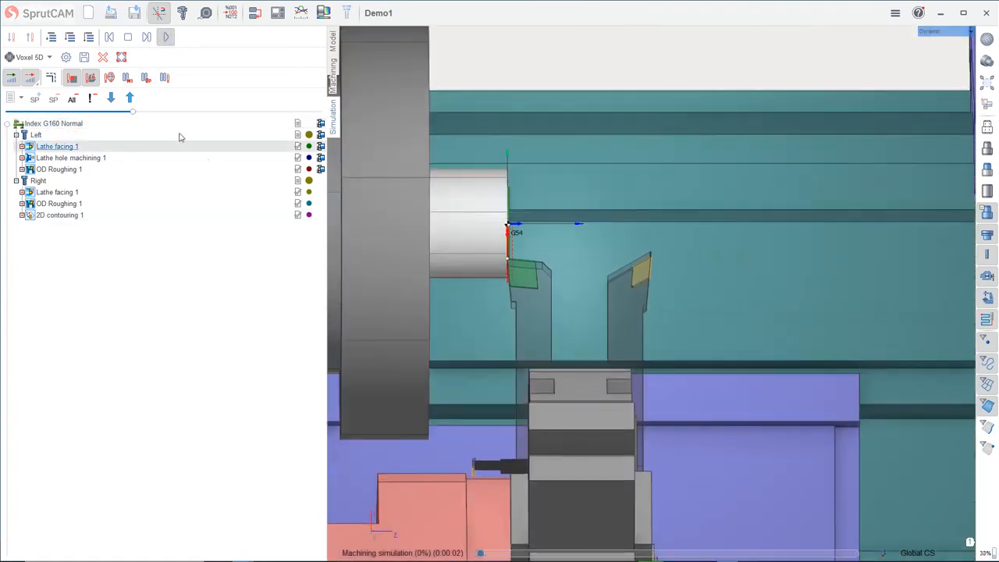
left_click_drag(146, 112, 163, 111)
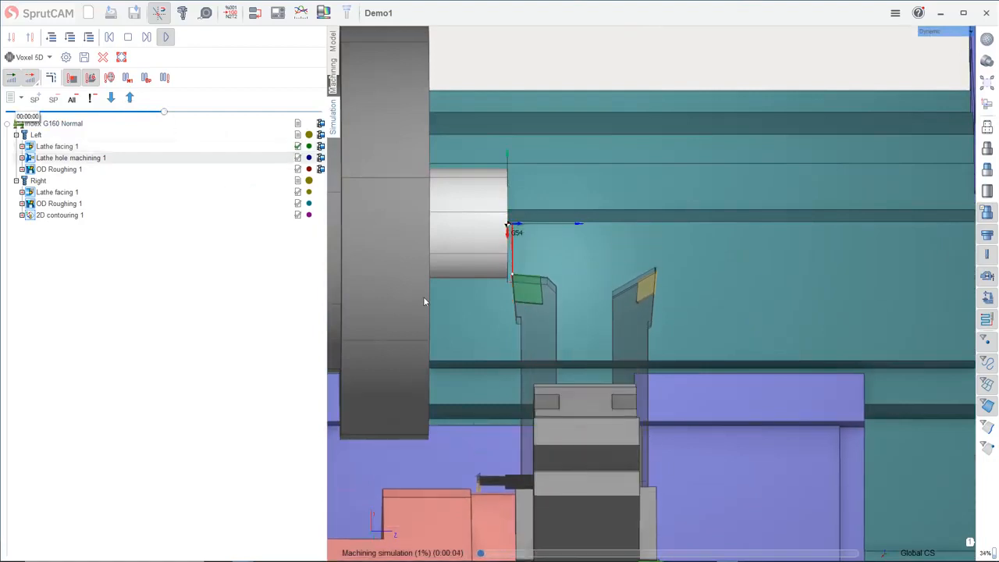
scroll(556, 342, "down", 8)
scroll(556, 342, "down", 6)
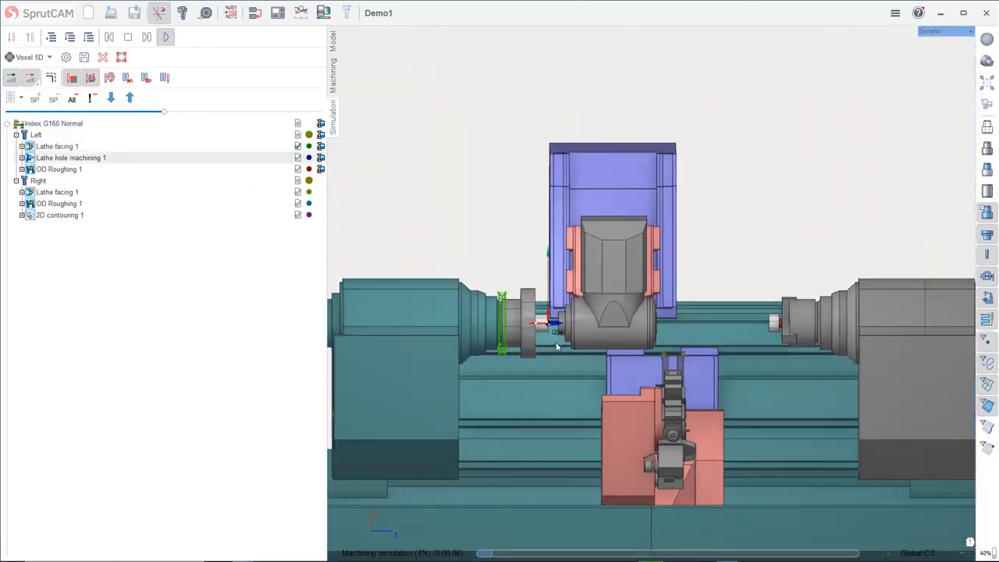
left_click_drag(164, 111, 220, 117)
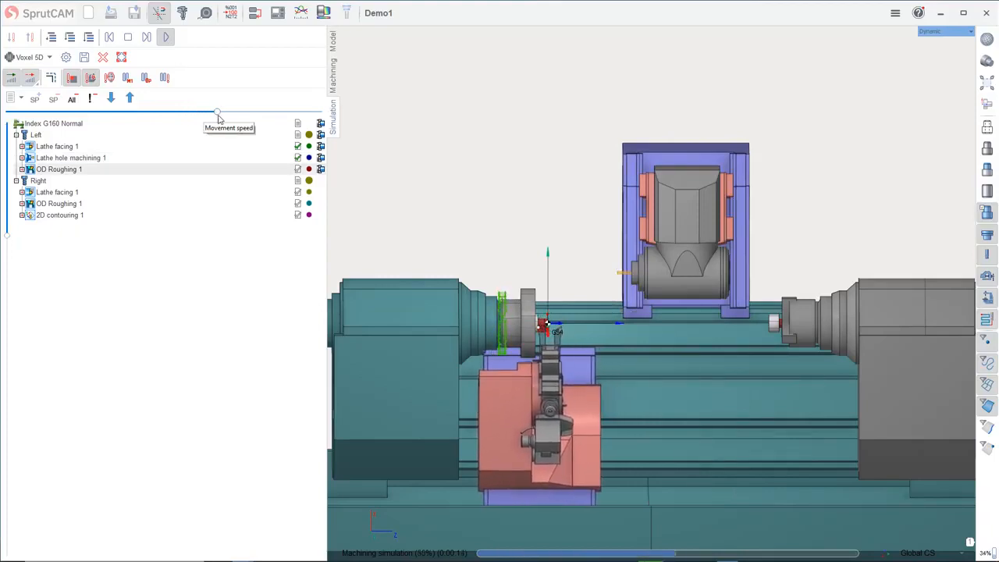
middle_click_drag(759, 476, 701, 361)
scroll(701, 362, "up", 4)
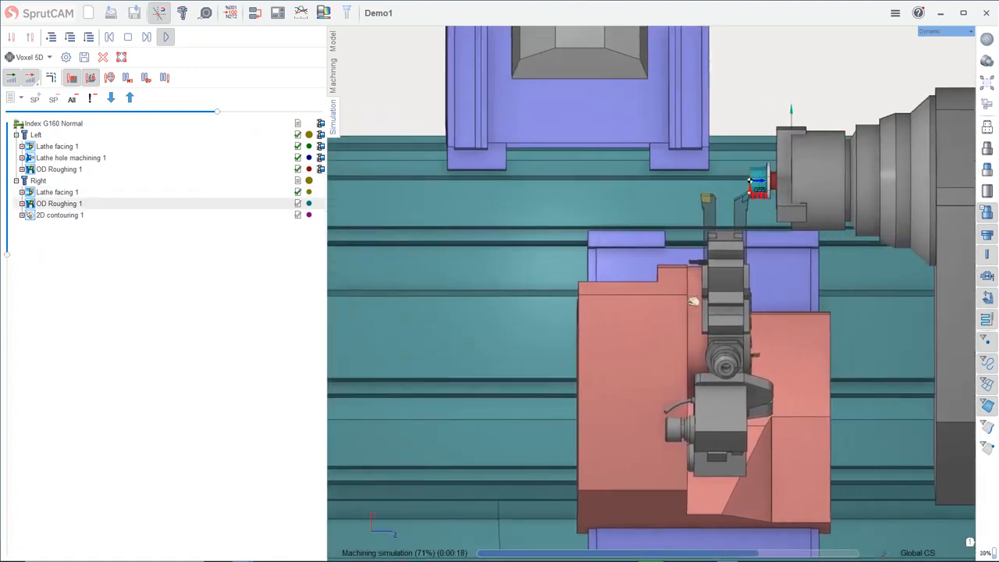
middle_click_drag(538, 252, 632, 289)
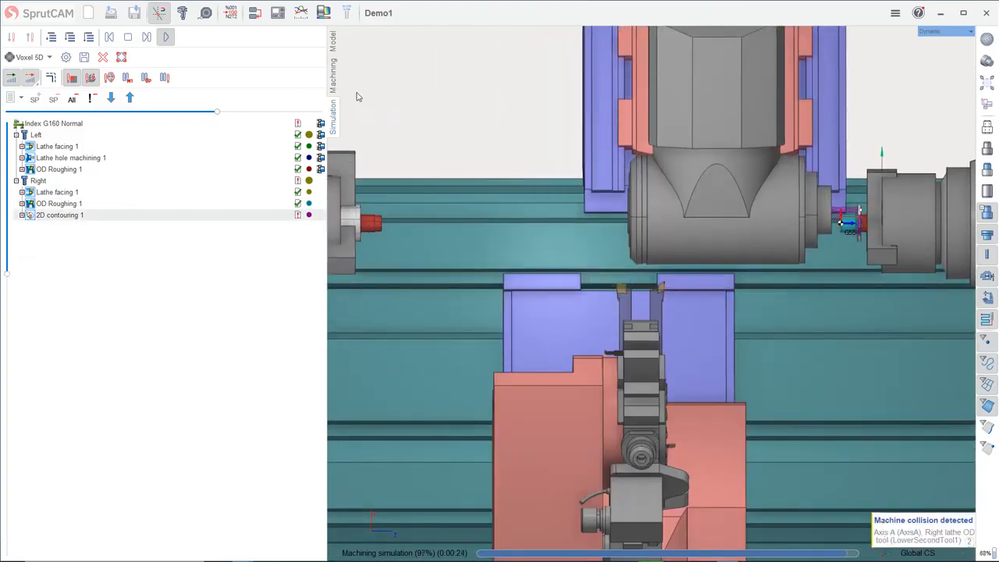
Set the 2D contouring operation's rotary transformations to Polar and recalculate its toolpath
left_click(333, 76)
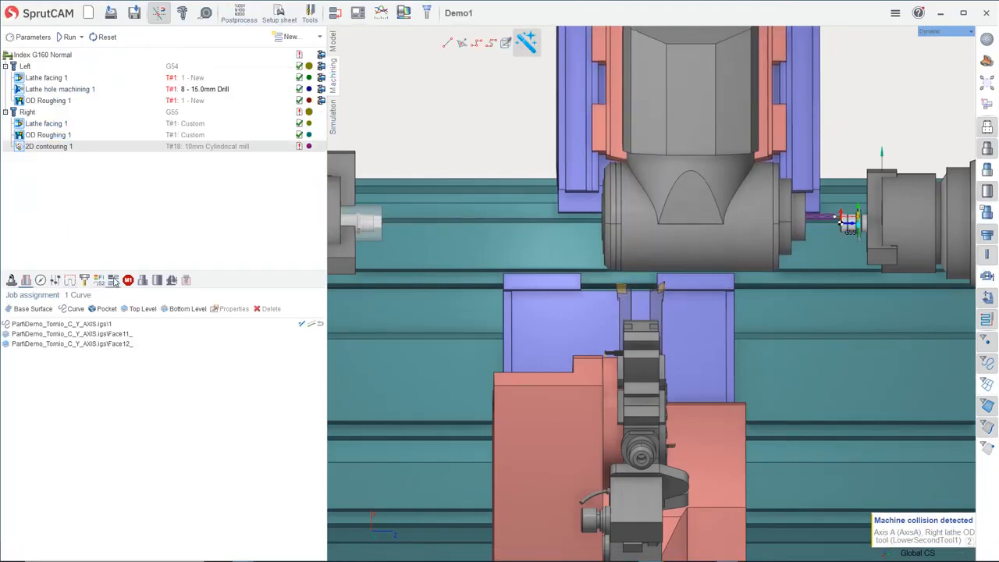
left_click(113, 280)
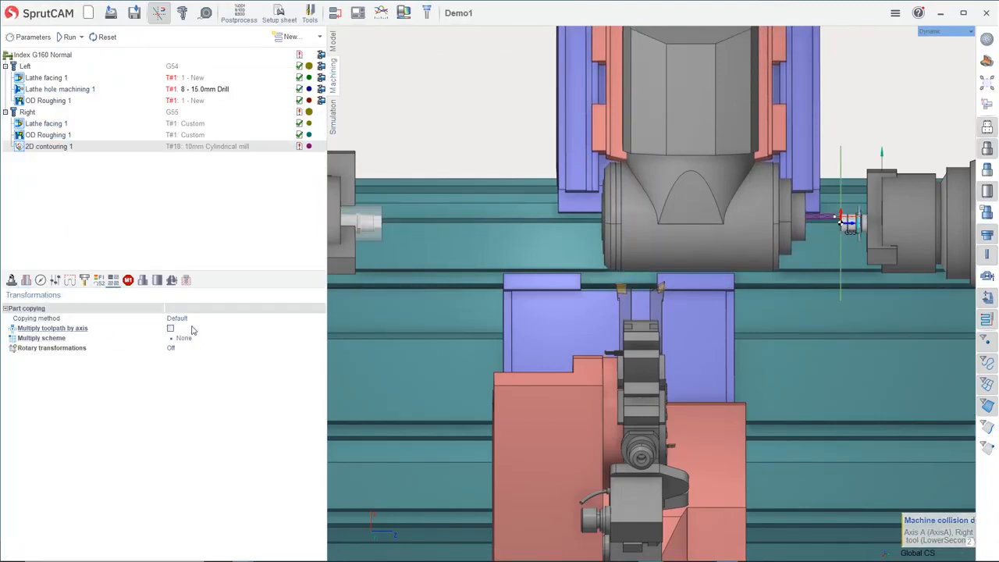
left_click(188, 351)
left_click(182, 370)
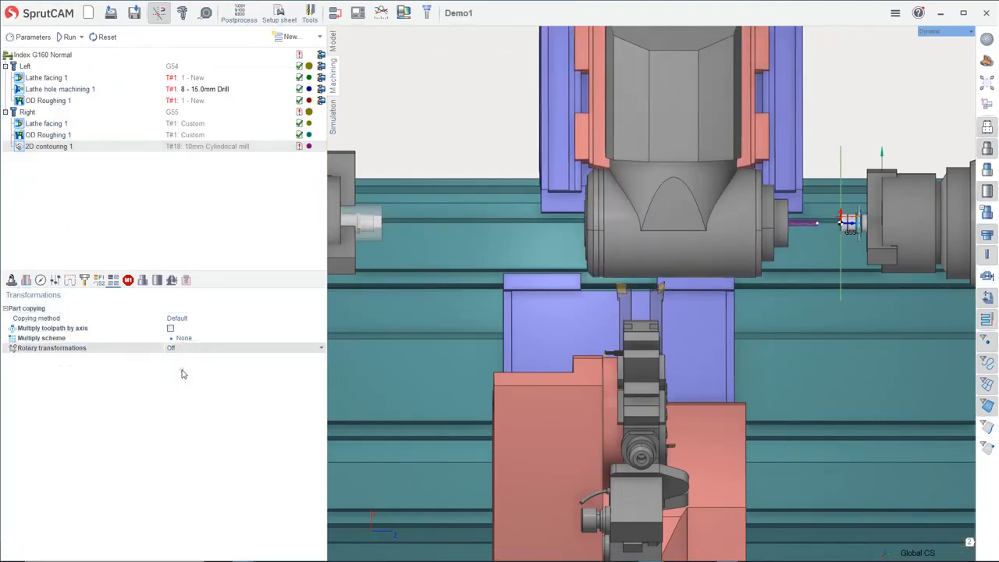
left_click(70, 36)
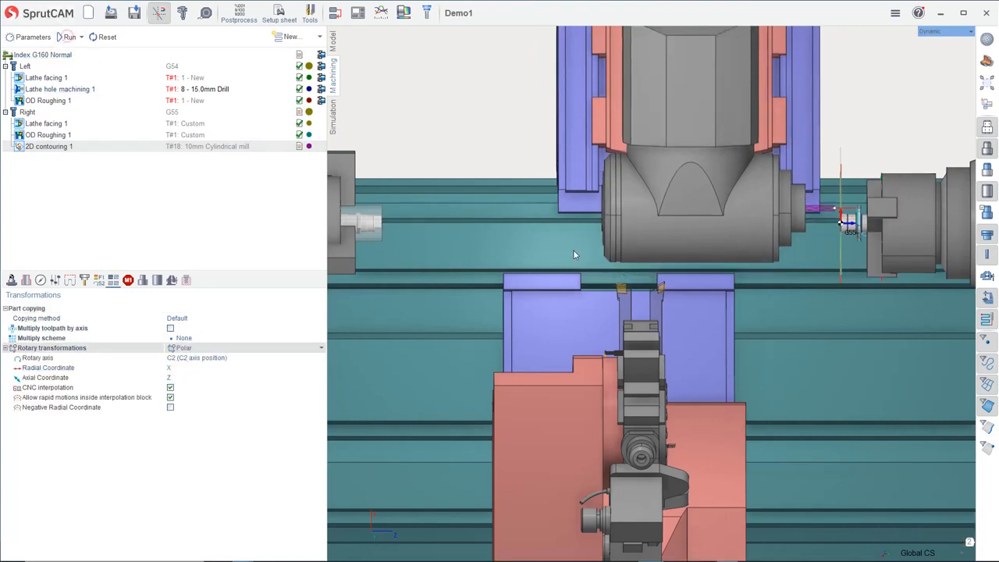
Add an MTM take over operation after OD Roughing 1 in the Left spindle group
scroll(849, 247, "up", 2)
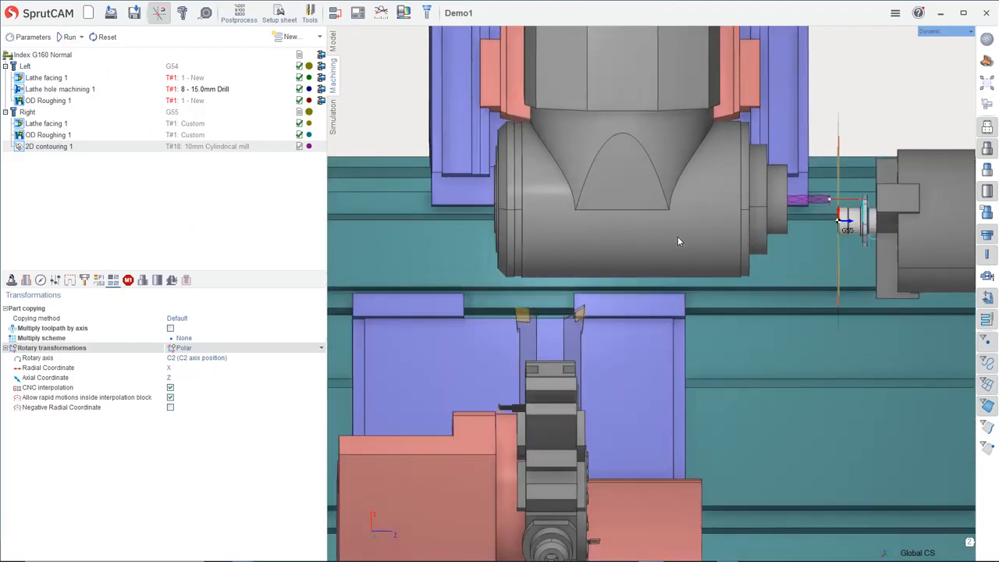
scroll(521, 265, "down", 5)
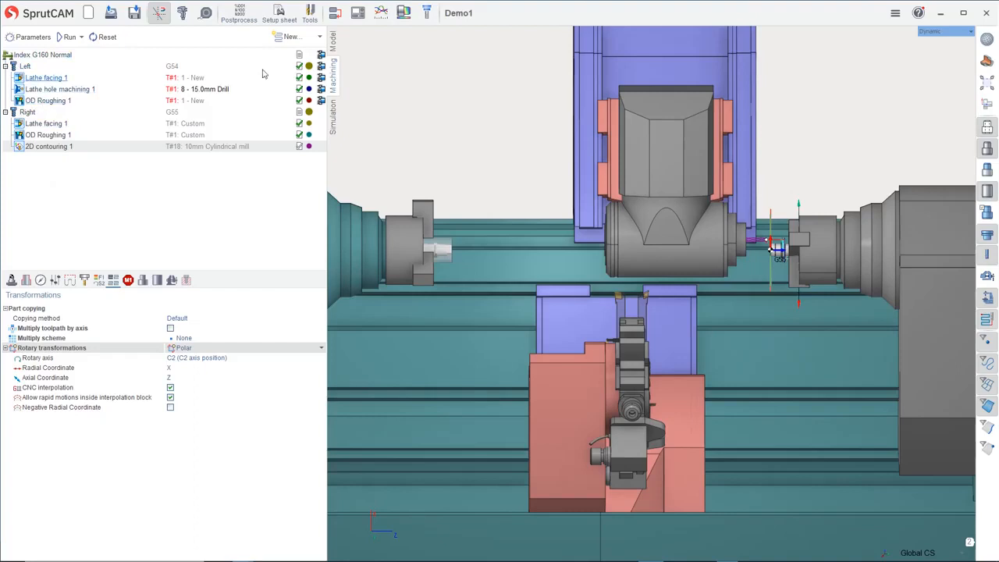
left_click(69, 101)
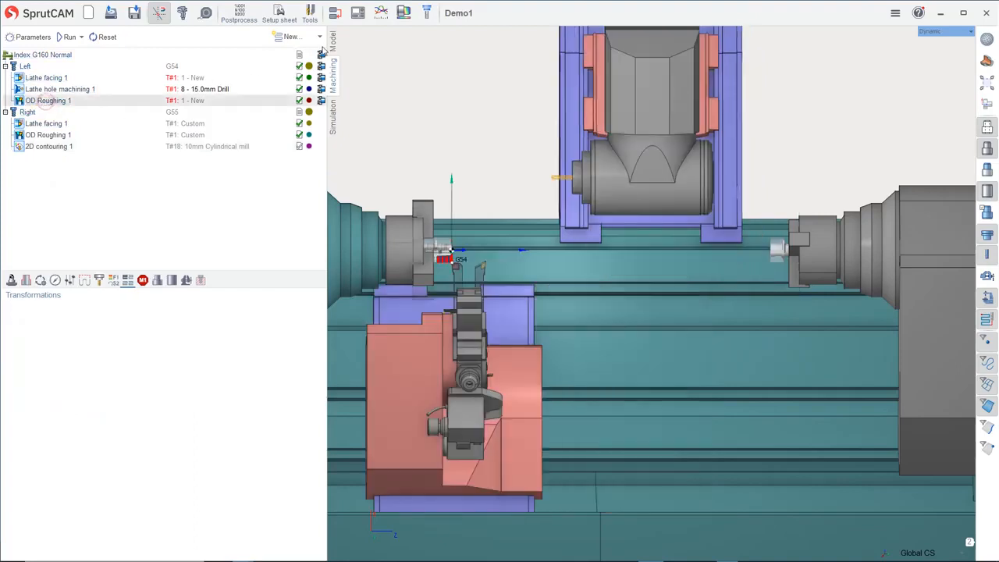
left_click(319, 36)
mouse_move(305, 204)
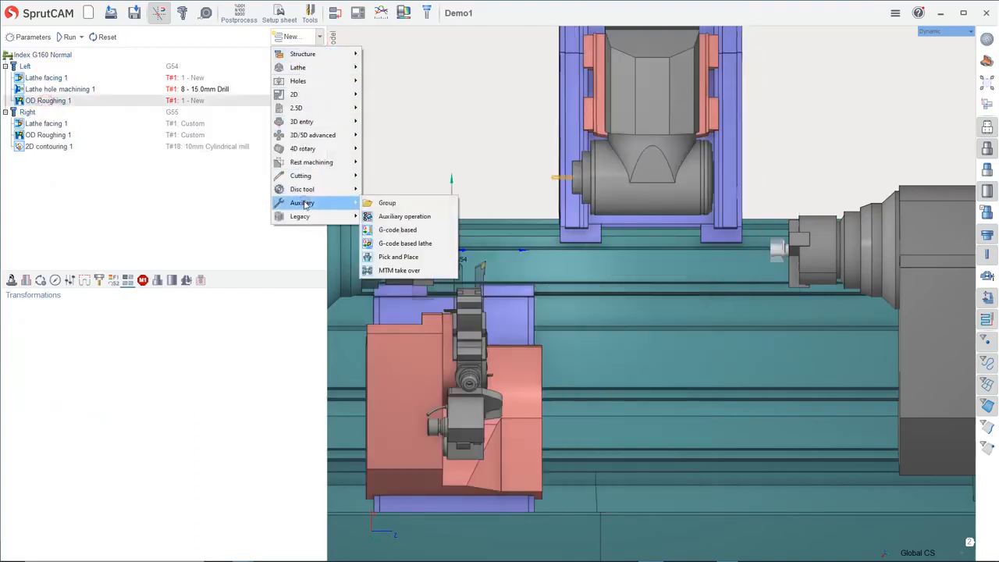
left_click(399, 269)
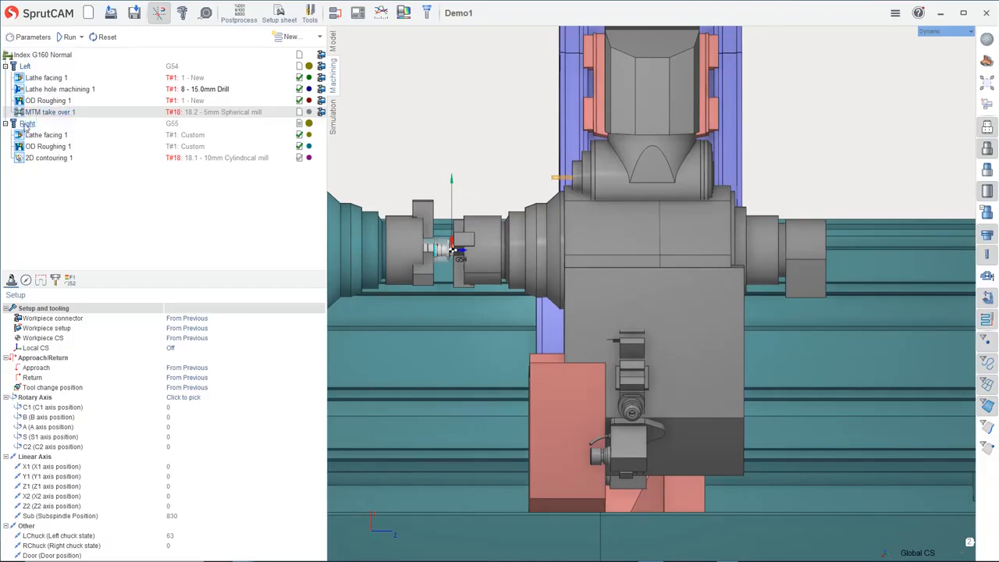
Add a Pick and Place operation after 2D contouring 1 in the Right spindle group
mouse_move(28, 127)
left_click(47, 157)
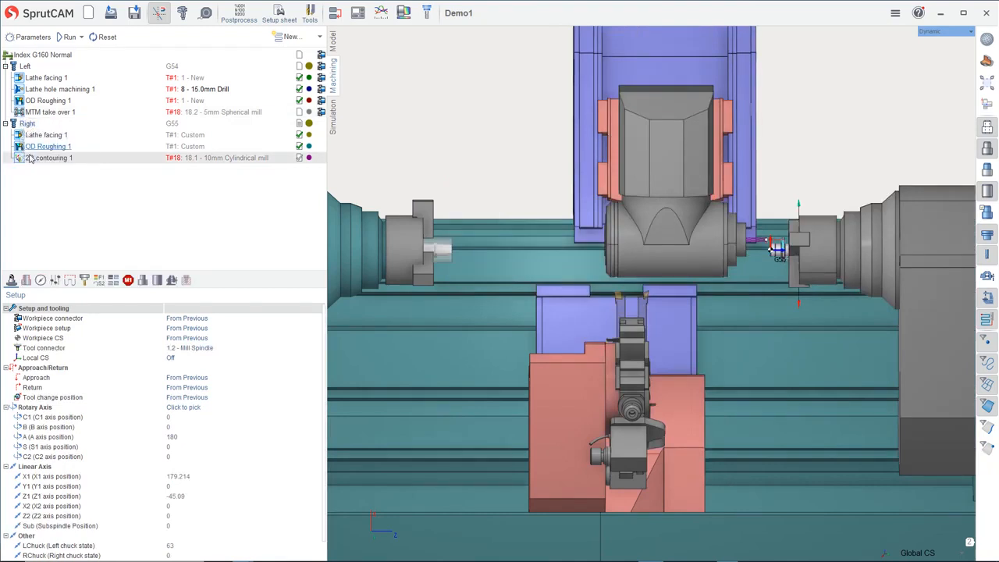
left_click(320, 37)
mouse_move(320, 202)
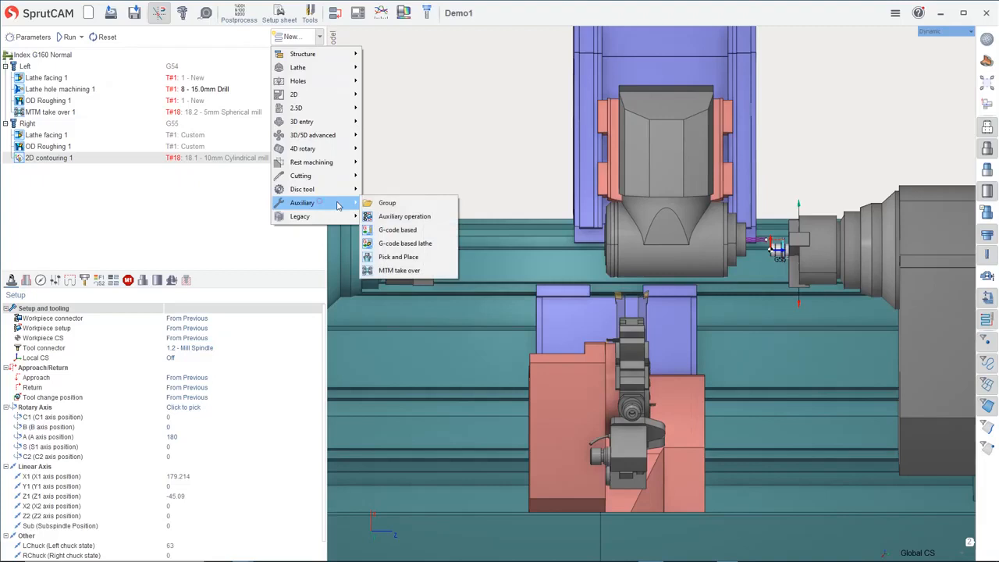
left_click(409, 259)
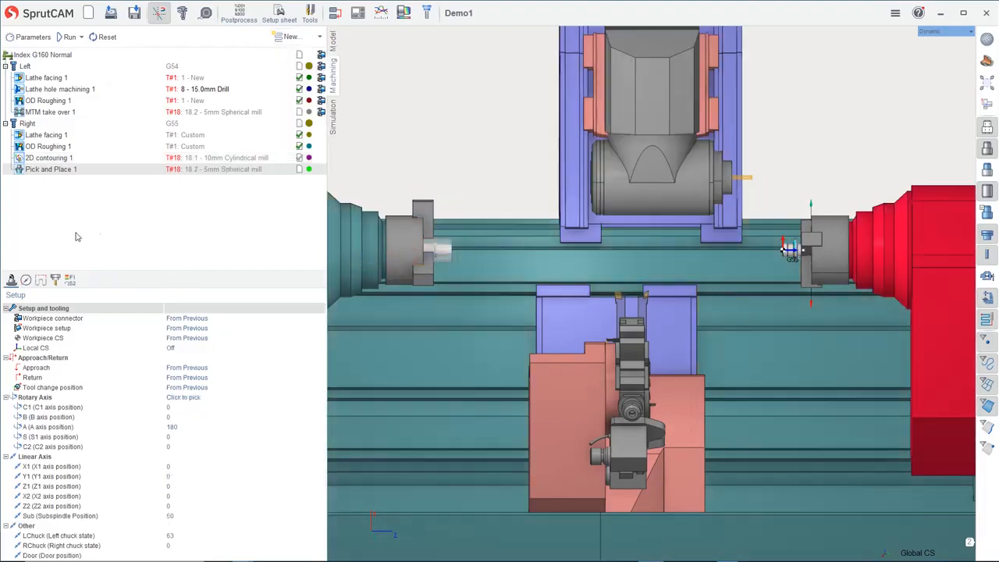
Rename the Pick and Place operation as "Remove ready part" and enable Remove part in its strategy
right_click(44, 173)
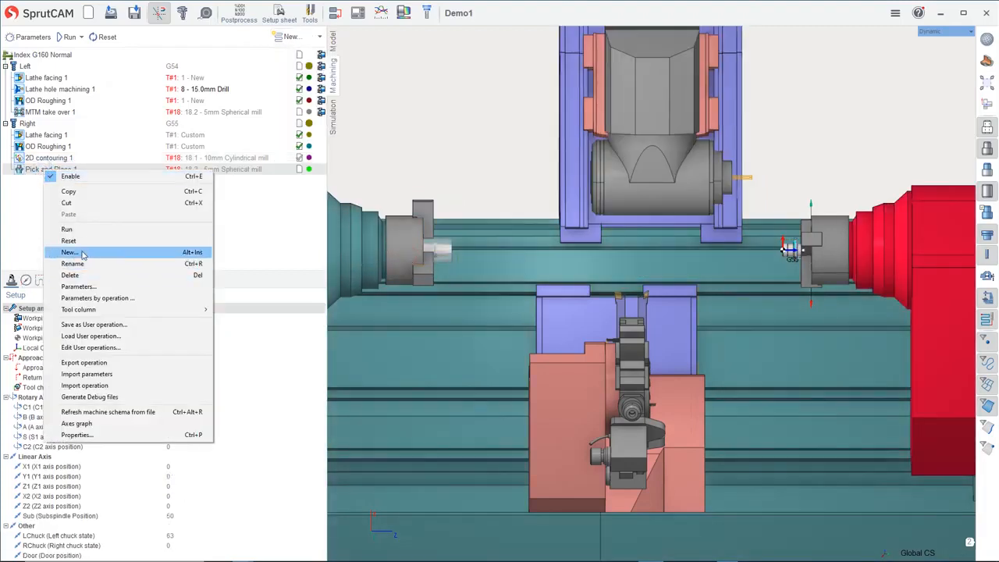
left_click(79, 266)
type("Remove ready part")
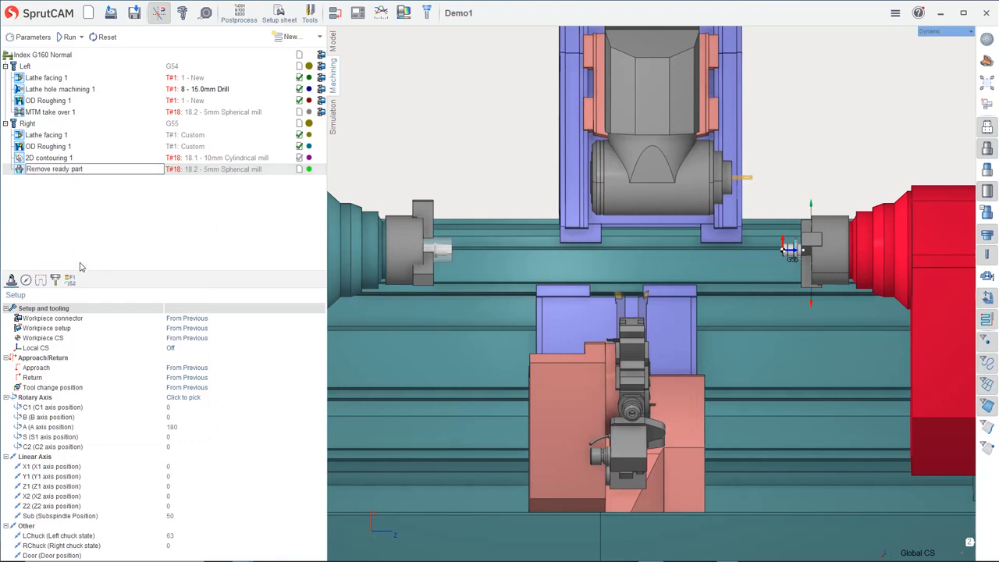
key("Return")
left_click(26, 280)
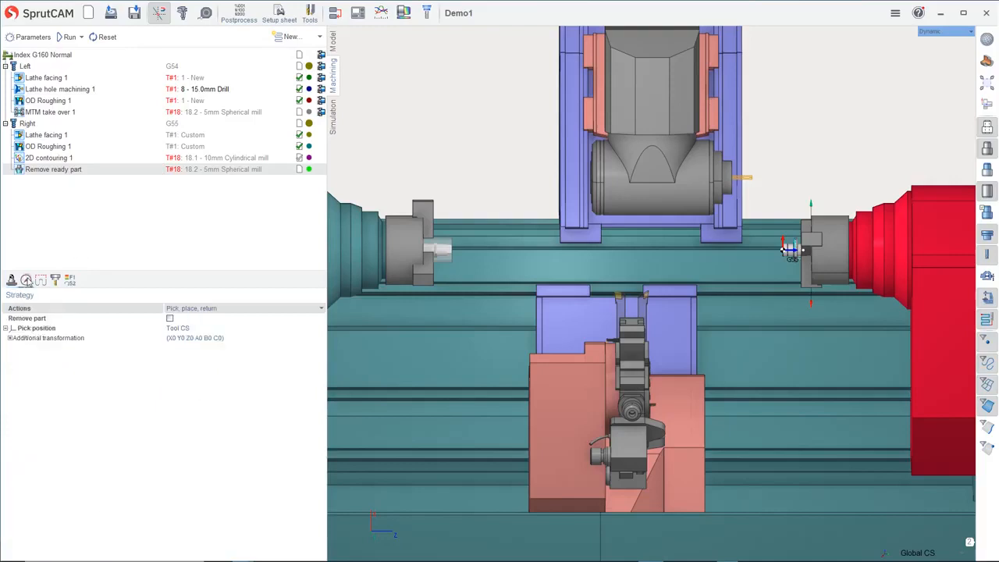
left_click(170, 319)
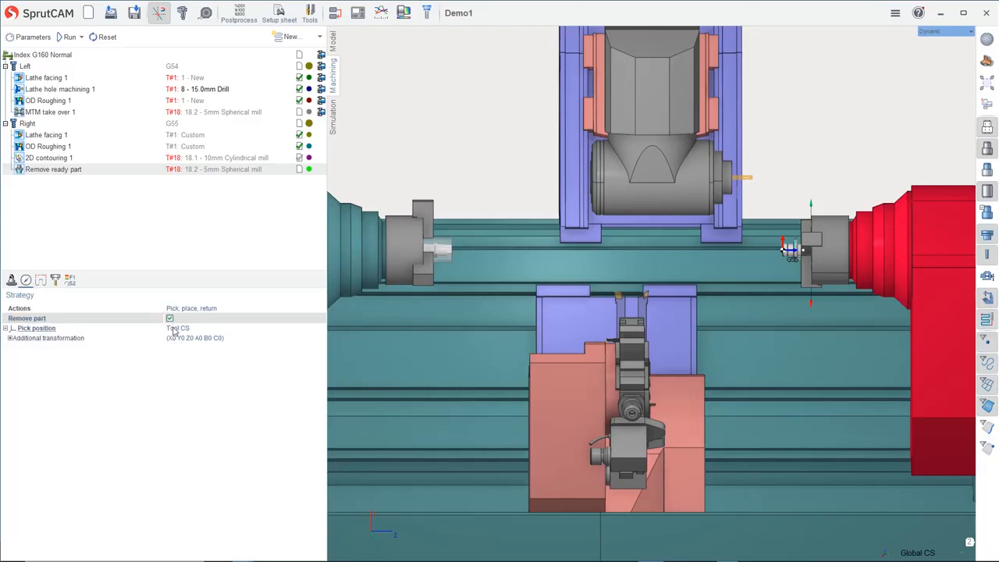
Calculate the MTM take over 1 and Remove ready part operations
left_click(48, 113)
left_click(53, 170)
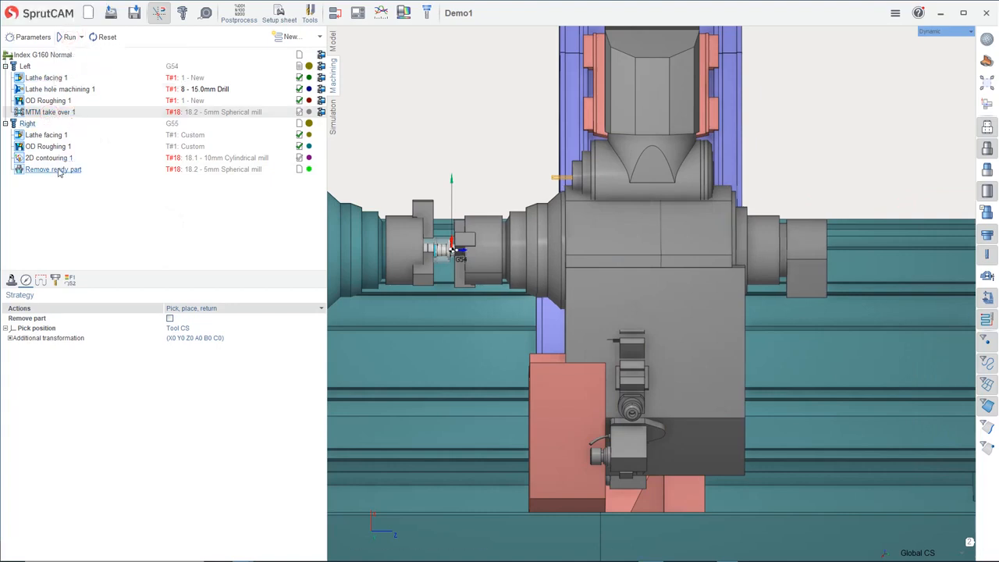
left_click(68, 38)
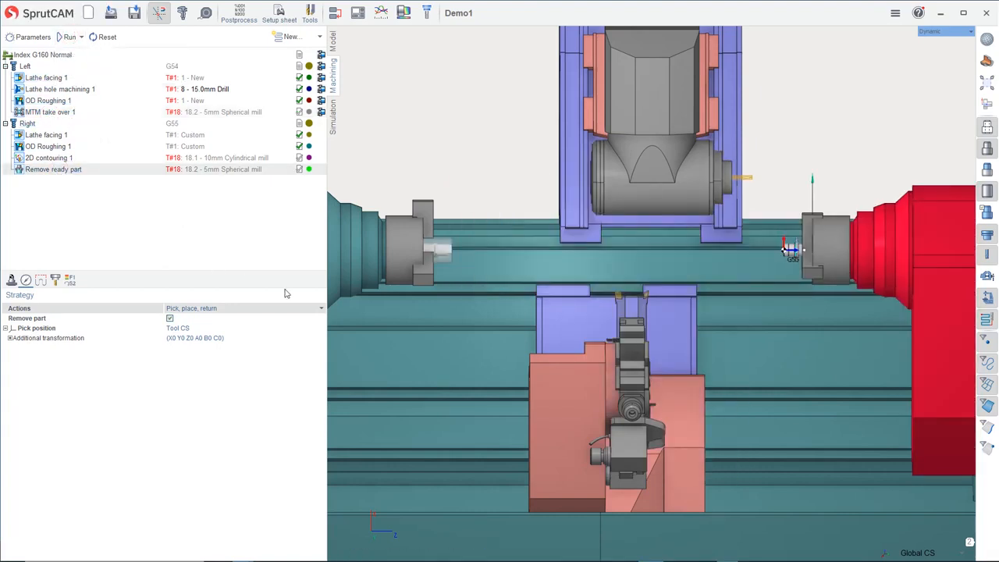
In Sequencing and Links mode, move the Right spindle's Lathe facing 1 and OD Roughing 1 directly after the Left spindle's Lathe hole machining 1
middle_click_drag(404, 293, 430, 309)
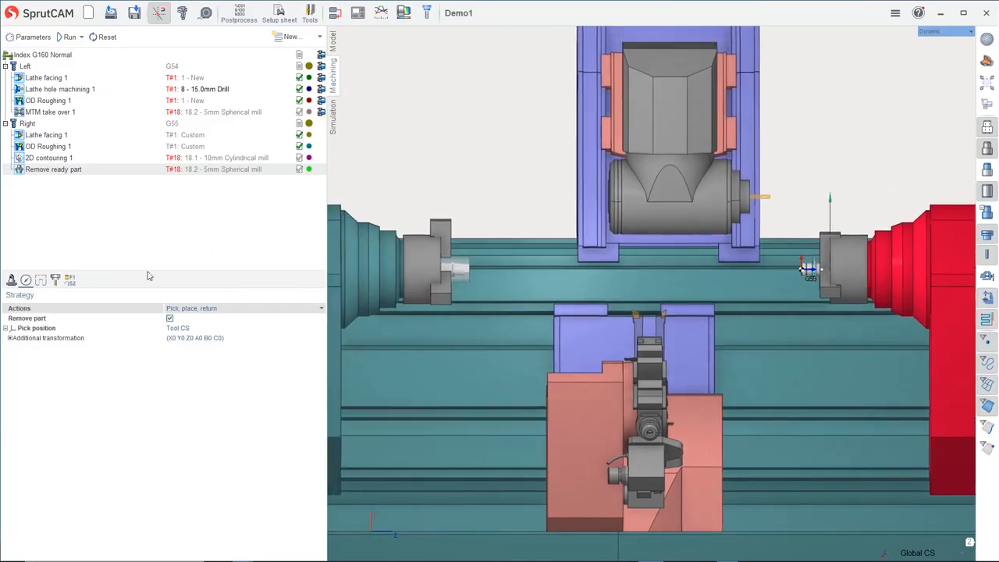
left_click_drag(146, 279, 147, 251)
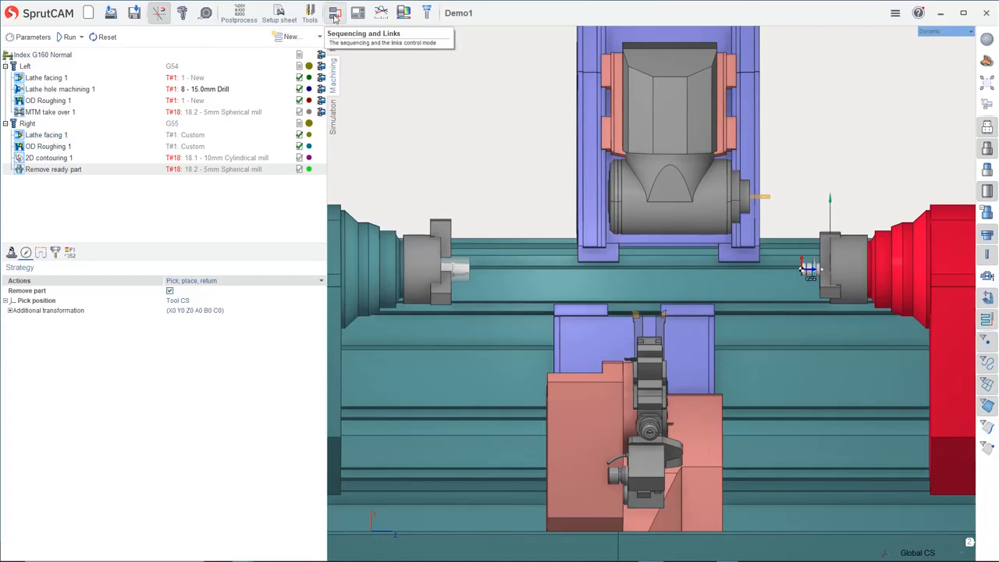
left_click(334, 15)
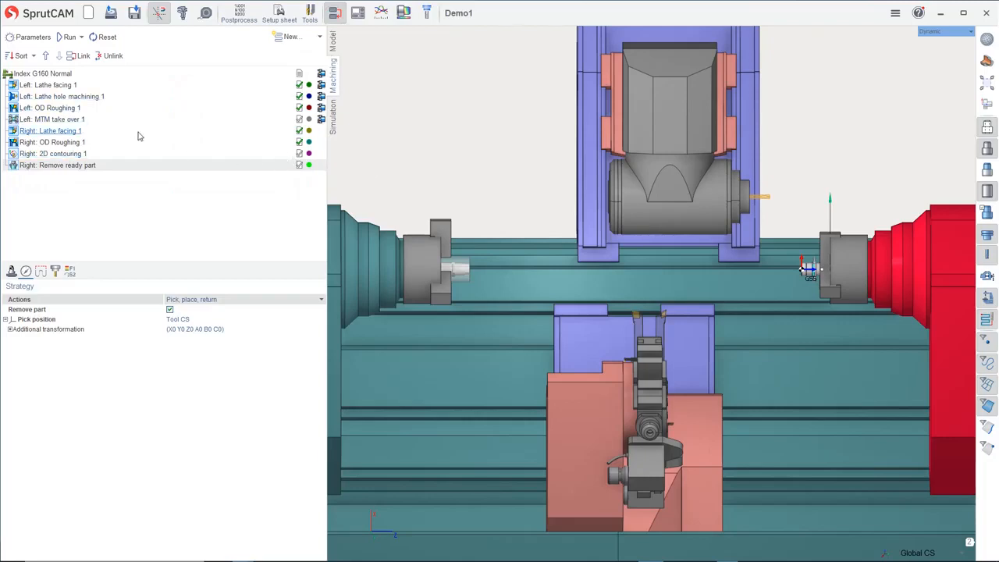
middle_click_drag(447, 274, 440, 260)
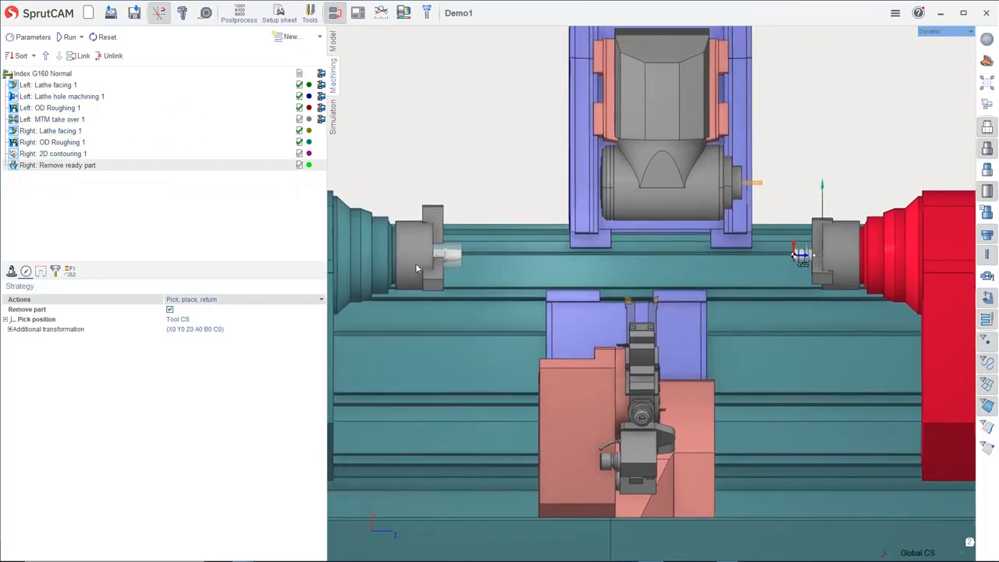
left_click(50, 85)
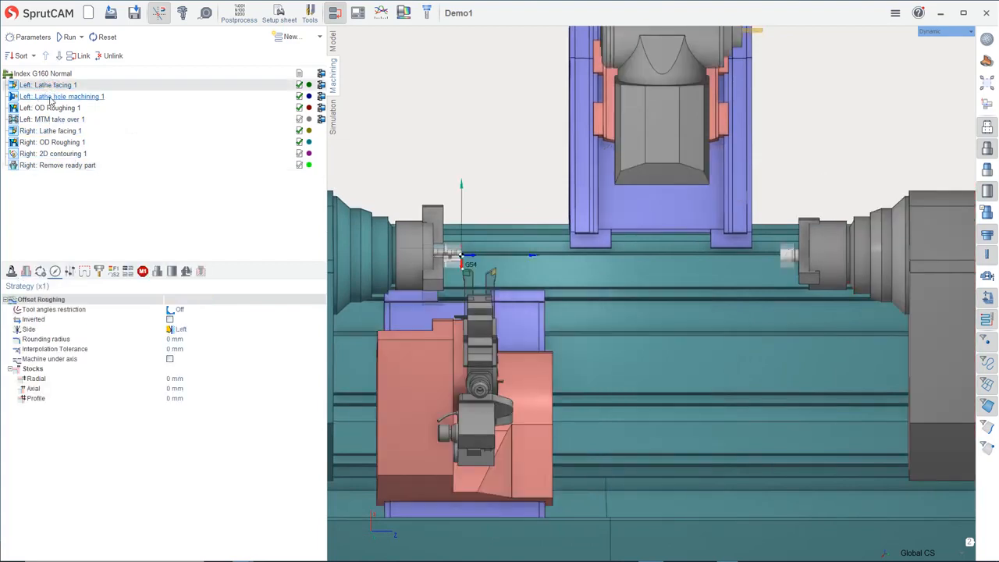
left_click(50, 97)
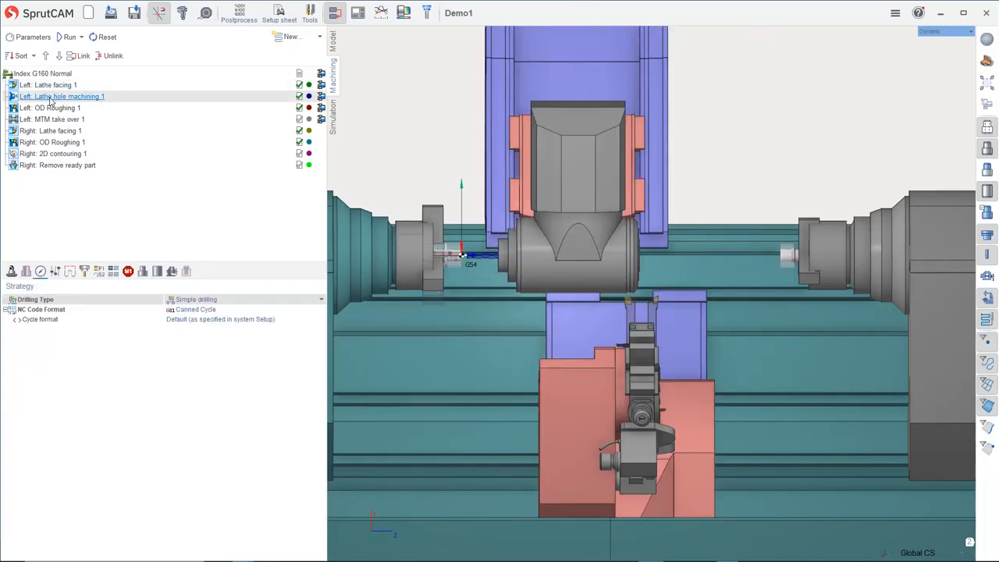
left_click(53, 132)
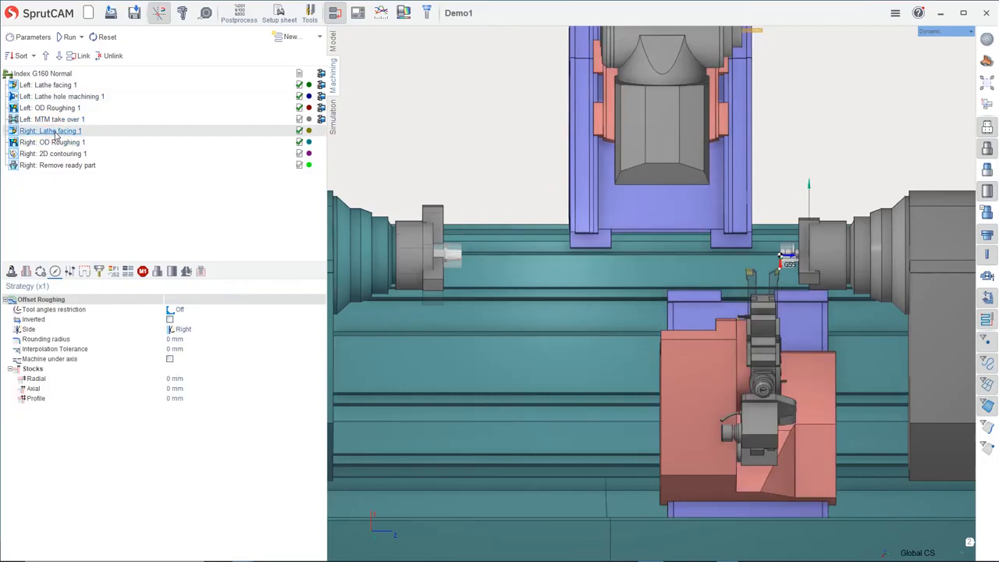
left_click_drag(54, 135, 50, 110)
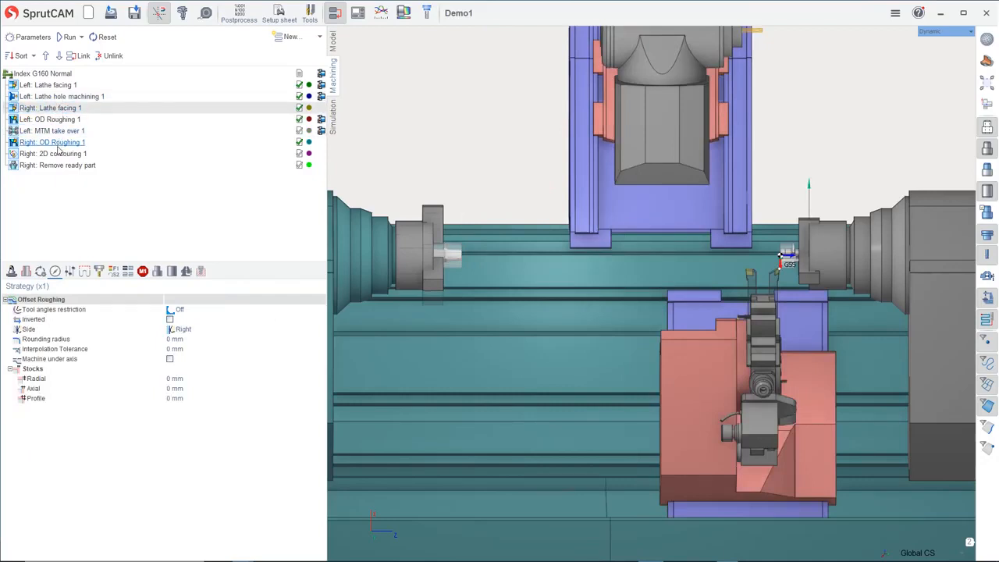
left_click_drag(59, 148, 65, 117)
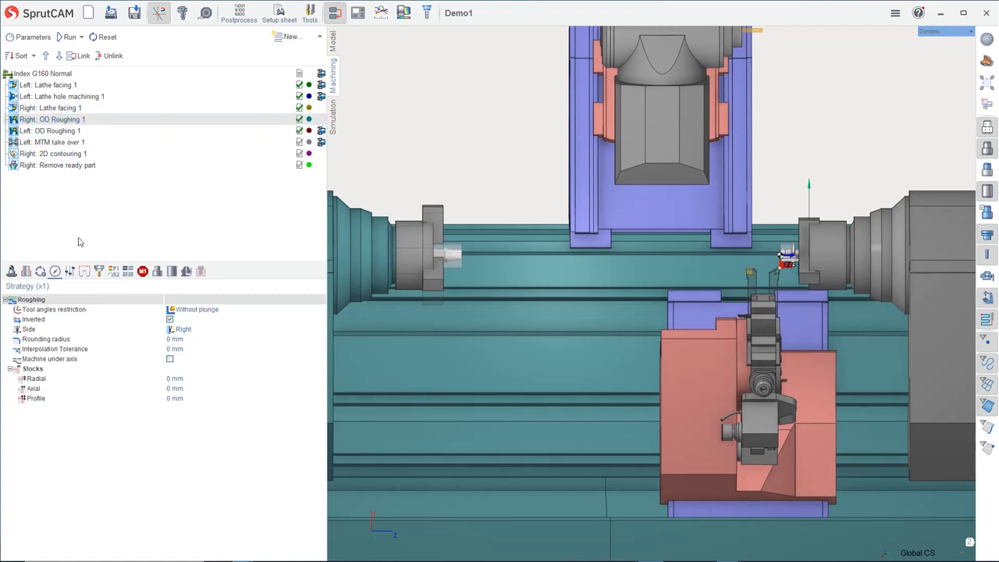
Move the Left spindle's MTM take over 1 to the end of the sequence, after Remove ready part
left_click(59, 131)
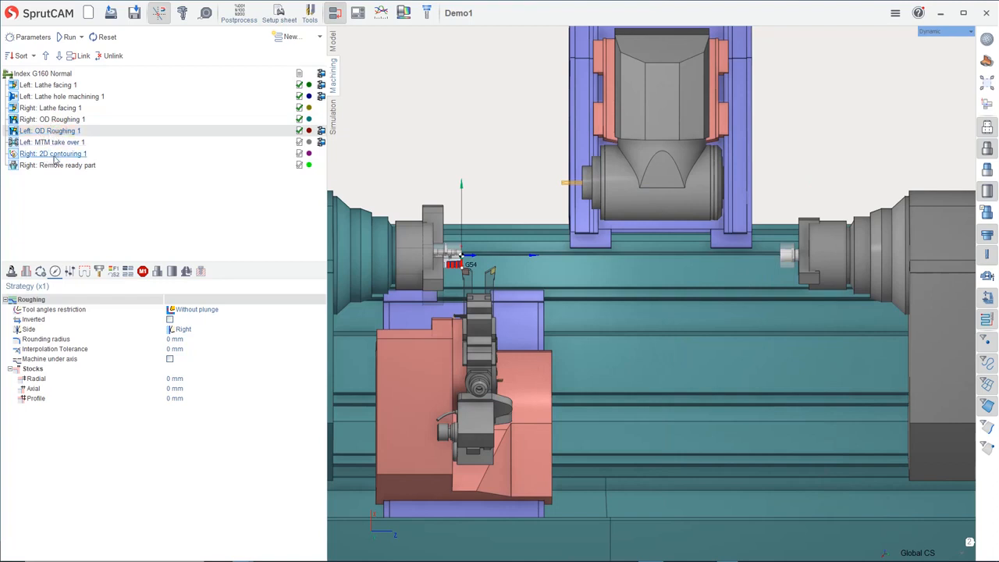
left_click(53, 143)
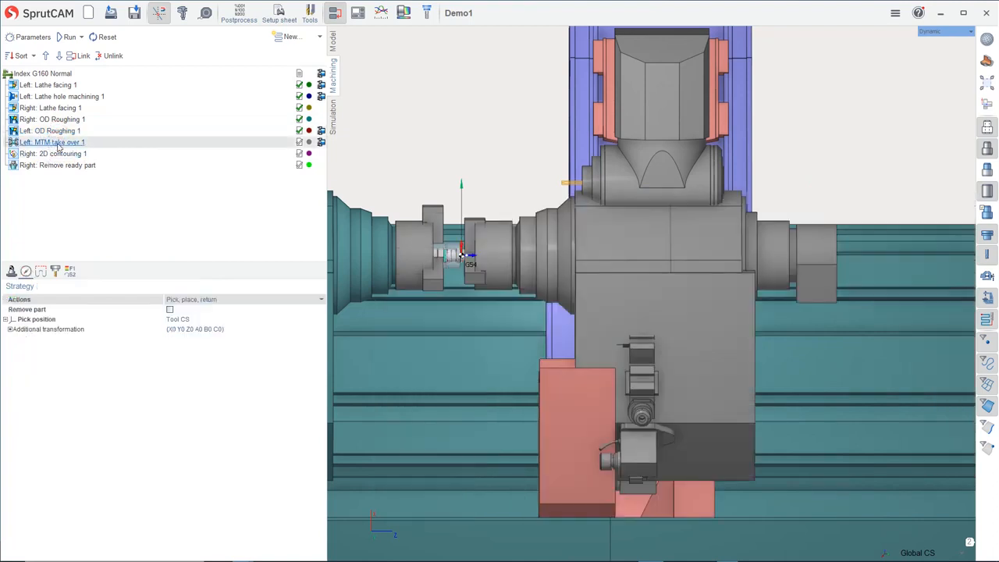
left_click_drag(57, 146, 60, 172)
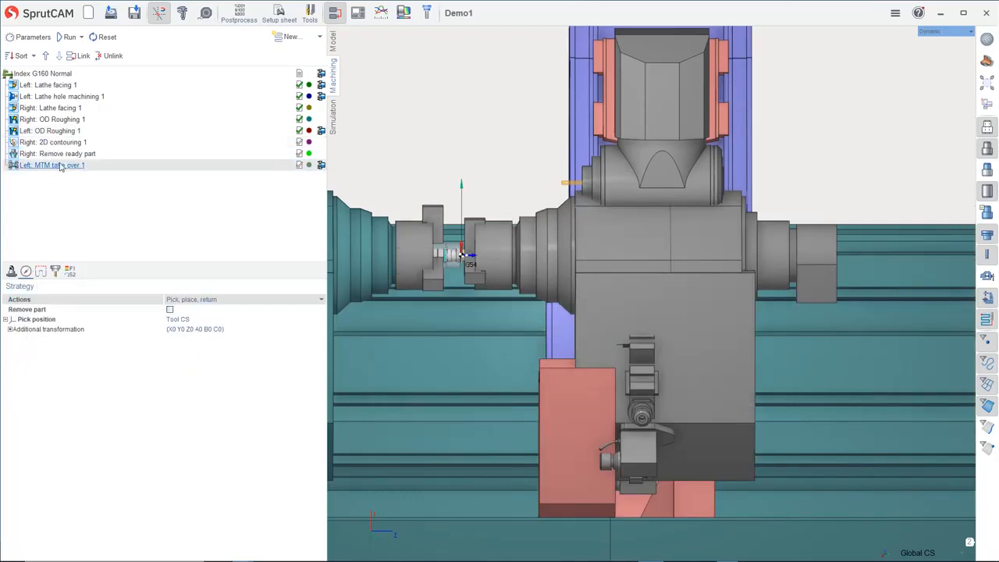
Go through the reordered operations from Left Lathe facing 1 to MTM take over 1 and check the machine position for each
left_click(52, 86)
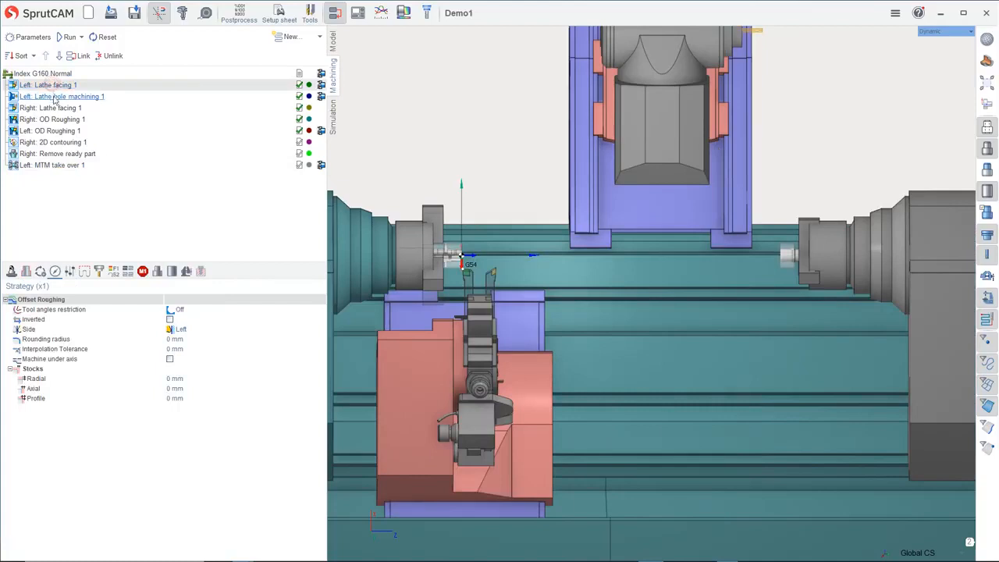
left_click(53, 98)
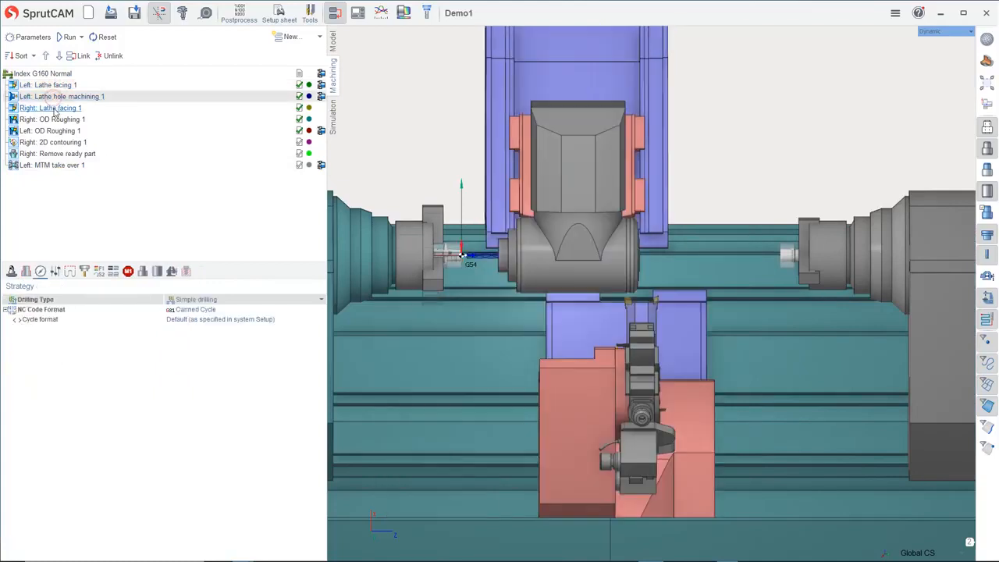
left_click(53, 118)
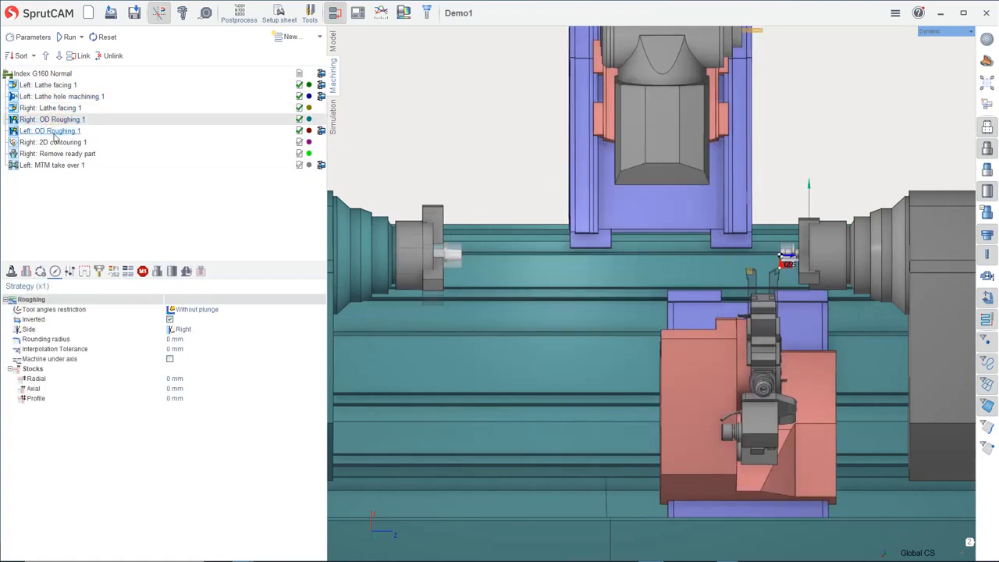
left_click(57, 133)
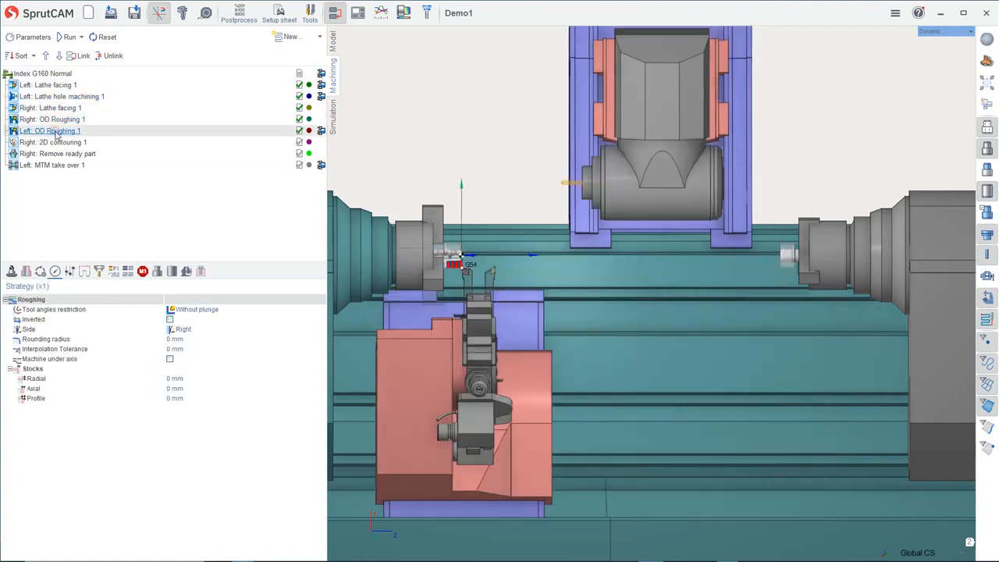
left_click(59, 143)
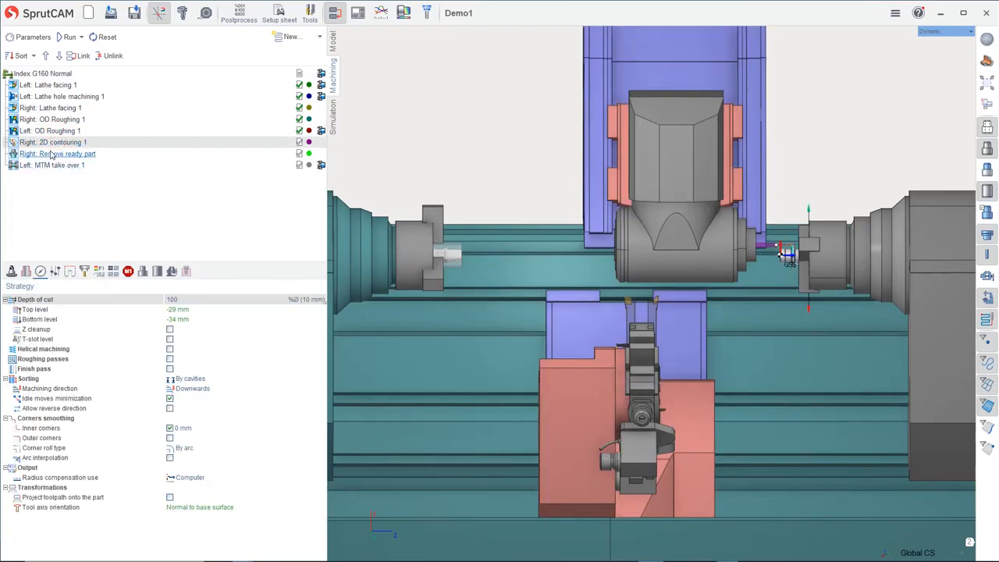
left_click(53, 154)
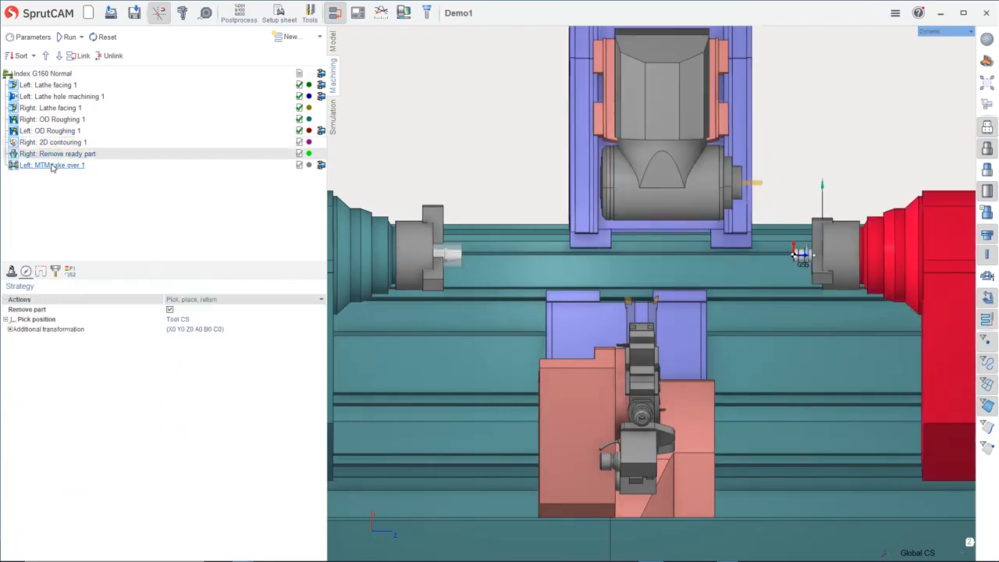
left_click(52, 165)
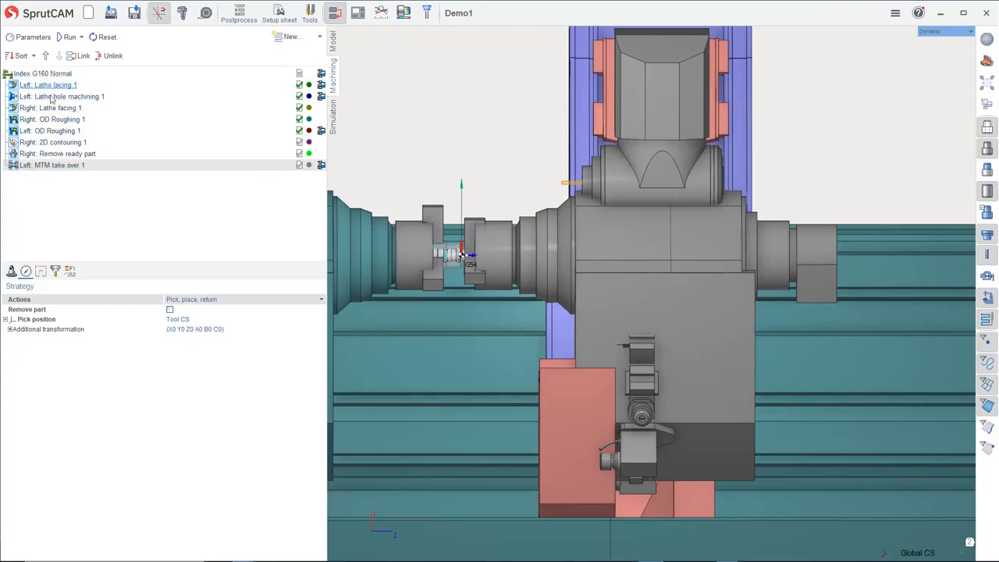
Link the operations of the reordered Index G160 Normal sequence and open the program in simulation mode
left_click(80, 56)
left_click(80, 58)
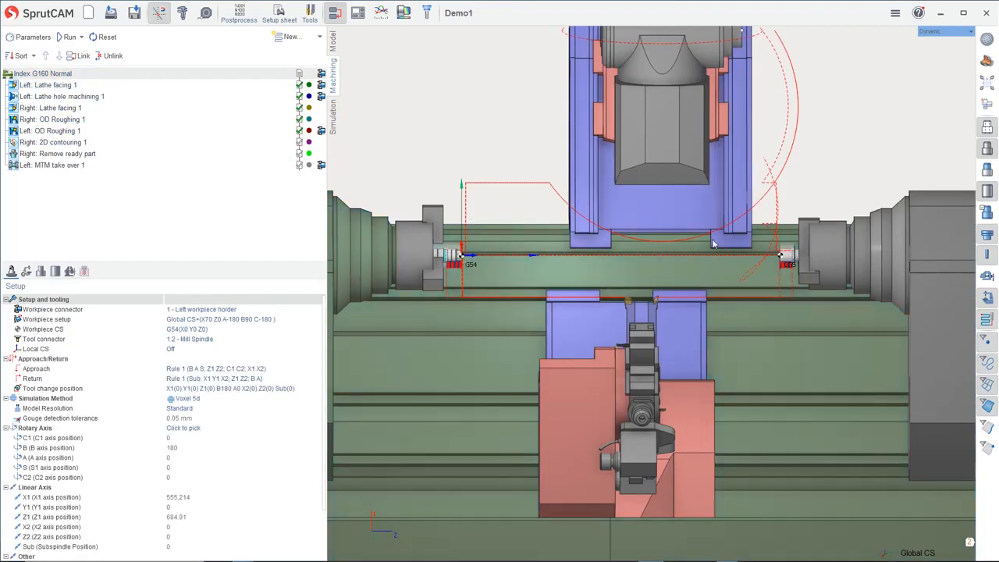
left_click(334, 121)
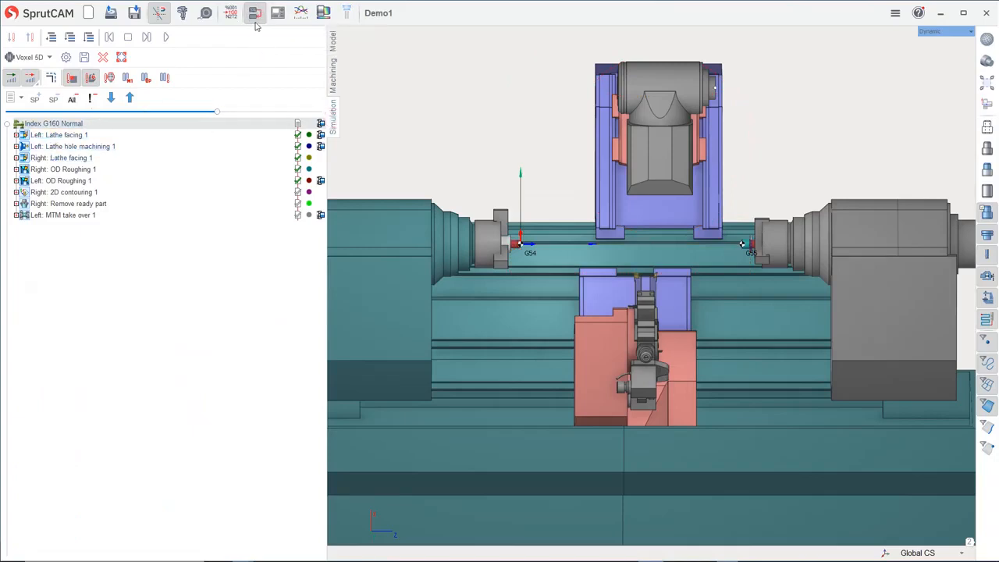
Clear the previous simulation results, lower the movement speed and run the linked Index G160 Normal program from the start
middle_click_drag(475, 216, 508, 220)
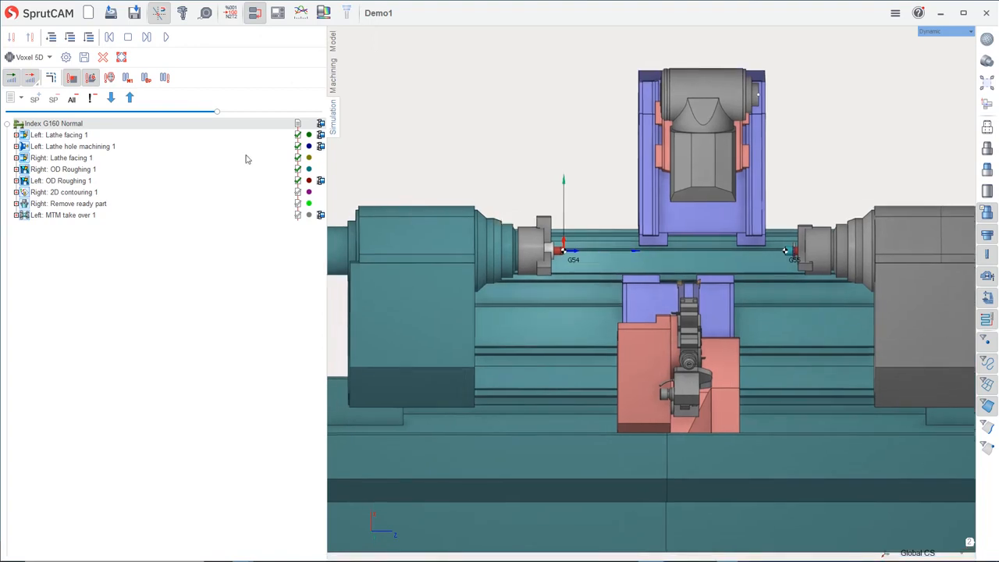
left_click(104, 61)
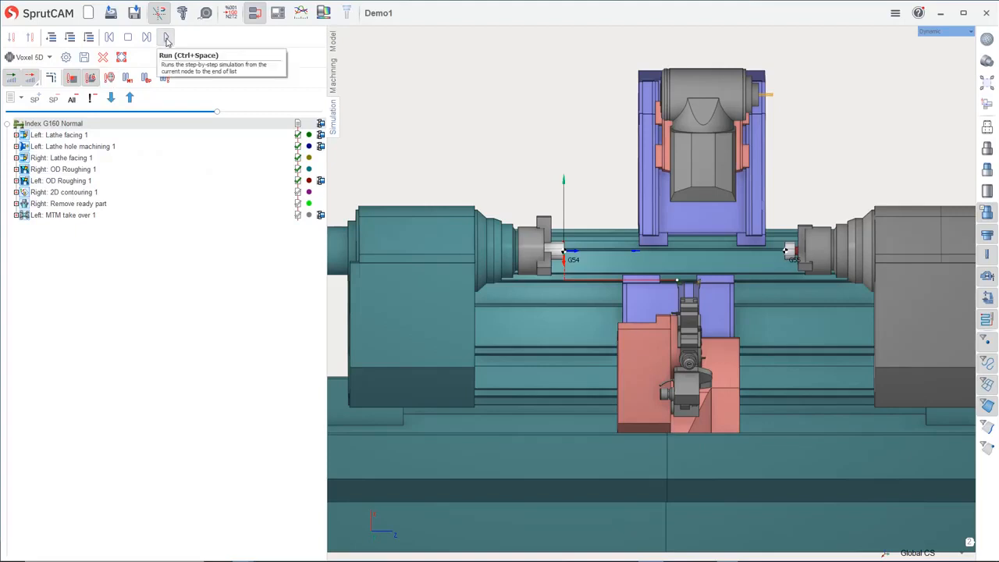
left_click(162, 113)
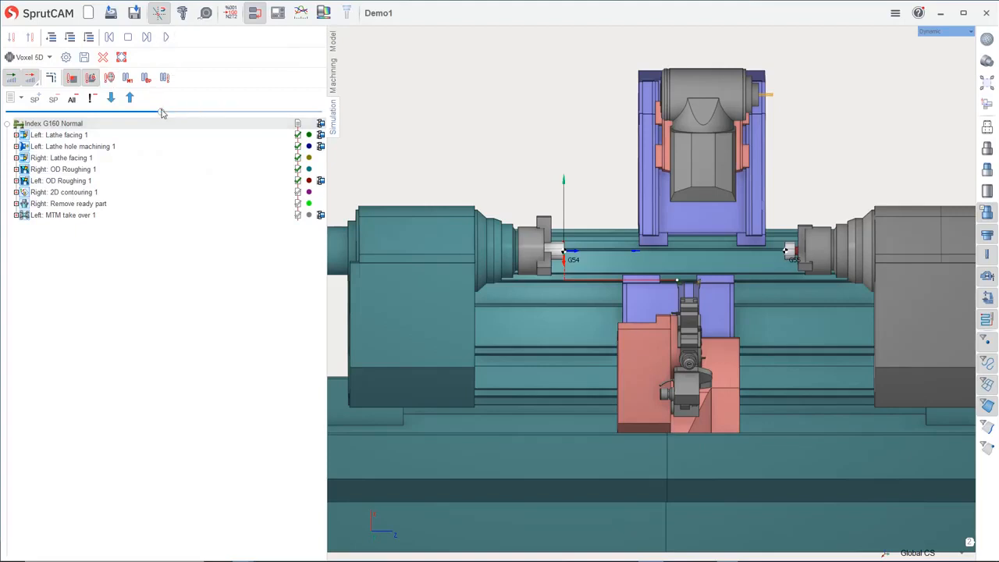
left_click(166, 36)
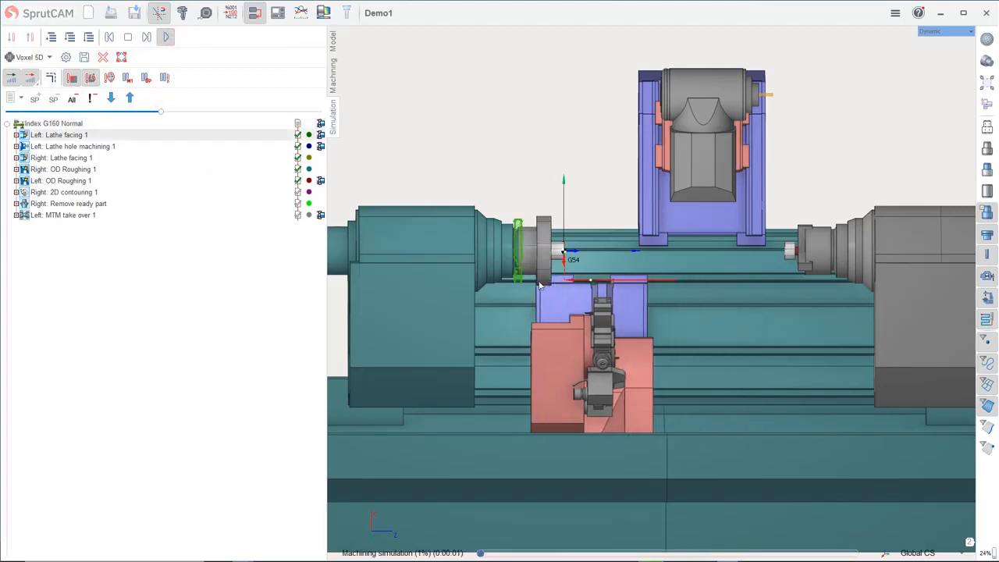
Watch the Left facing and hole machining in the simulation from an angled view and raise the movement speed slightly
scroll(556, 250, "up", 3)
scroll(556, 250, "down", 3)
right_click_drag(568, 239, 678, 367)
left_click(182, 113)
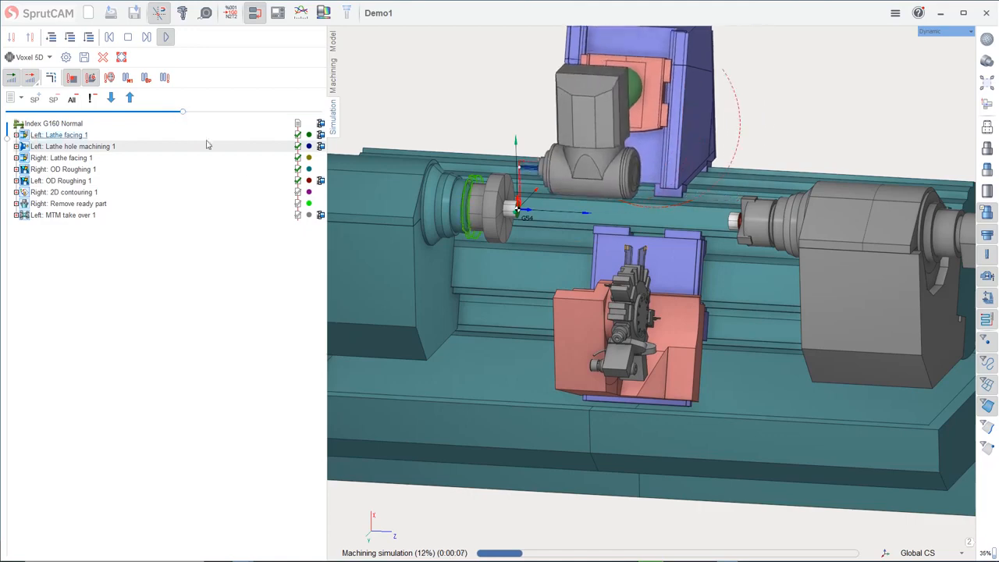
scroll(480, 201, "up", 3)
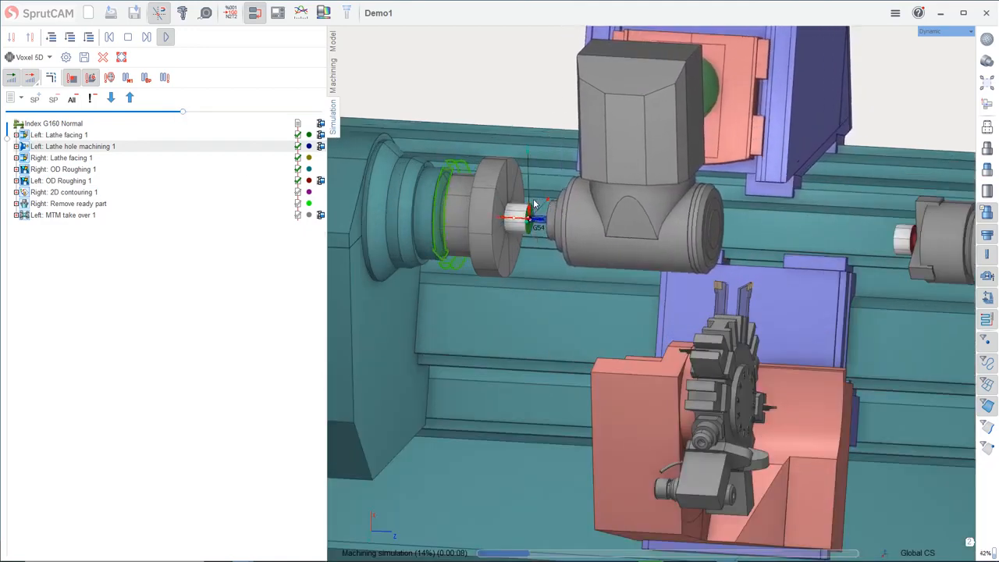
scroll(534, 205, "down", 5)
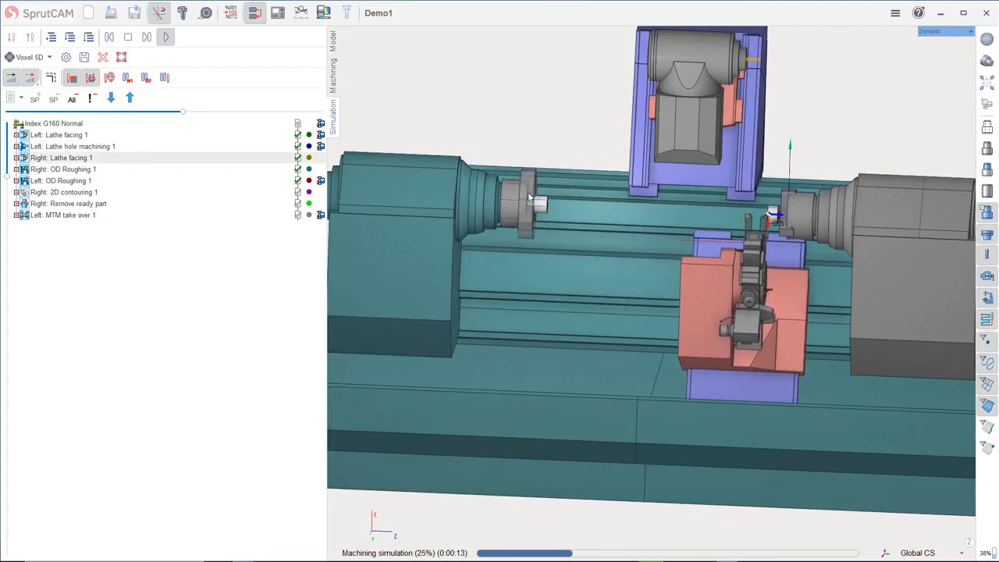
Adjust the movement speed and examine the remaining simulated operations from Right OD Roughing 1 to MTM take over 1, including the milled contour
left_click(225, 114)
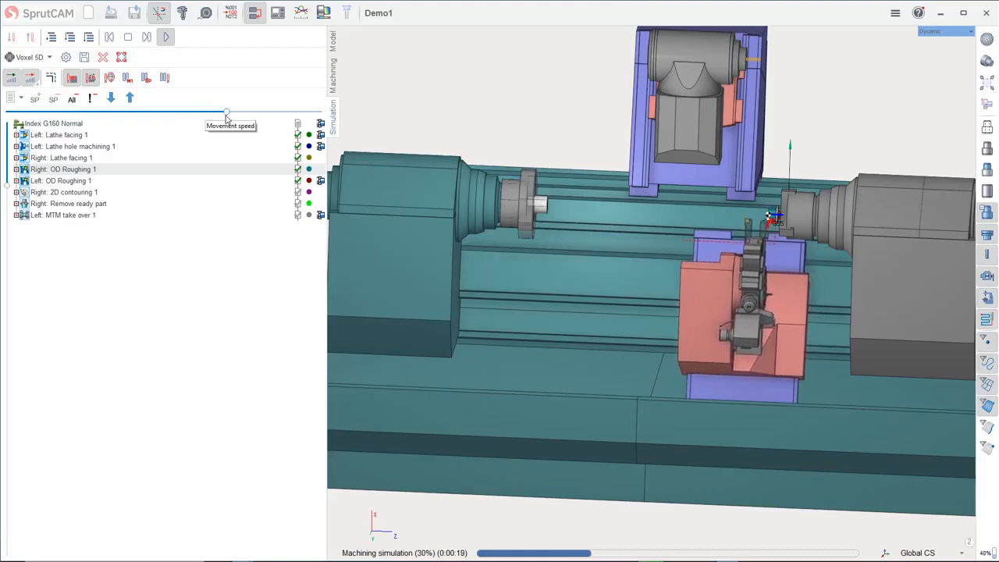
left_click_drag(227, 114, 214, 114)
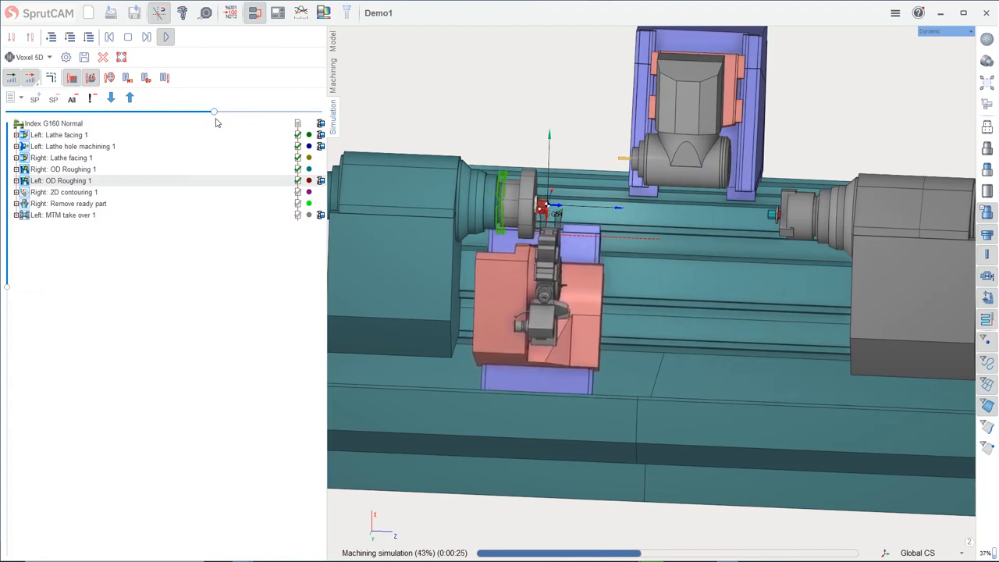
mouse_move(216, 118)
left_mouse_down()
mouse_move(207, 119)
mouse_move(216, 120)
left_mouse_up()
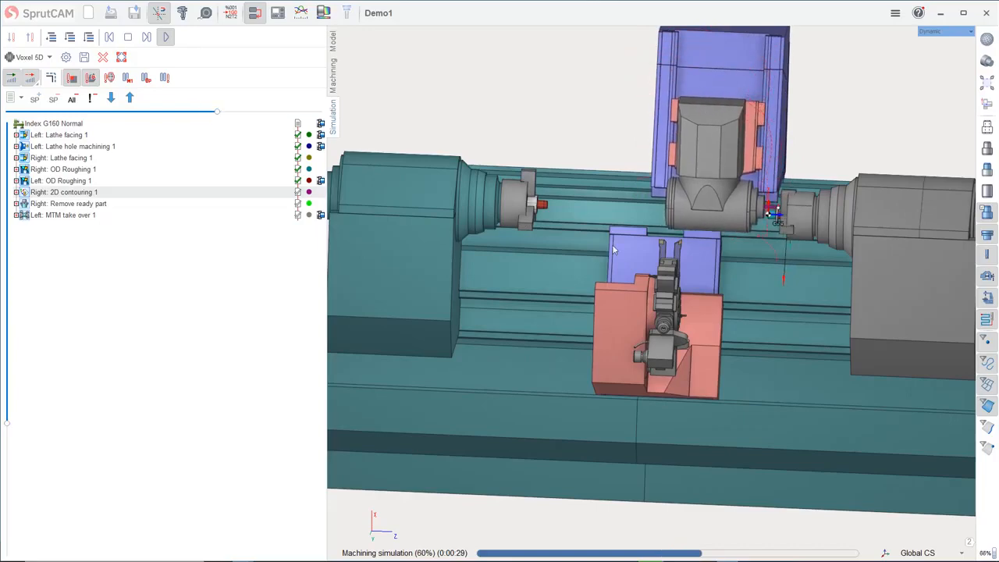
scroll(721, 232, "up", 2)
scroll(796, 206, "up", 5)
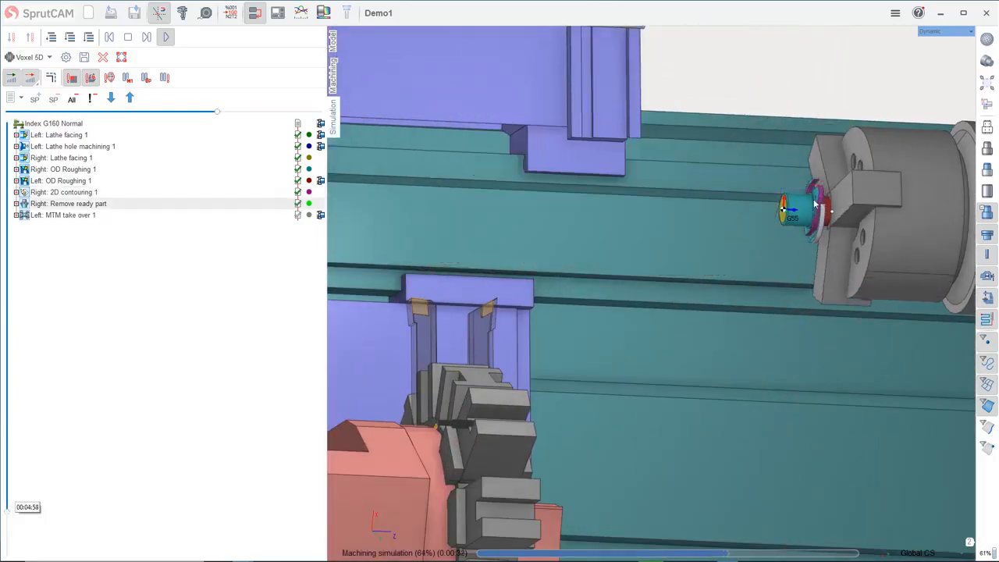
scroll(808, 206, "down", 3)
scroll(468, 178, "down", 5)
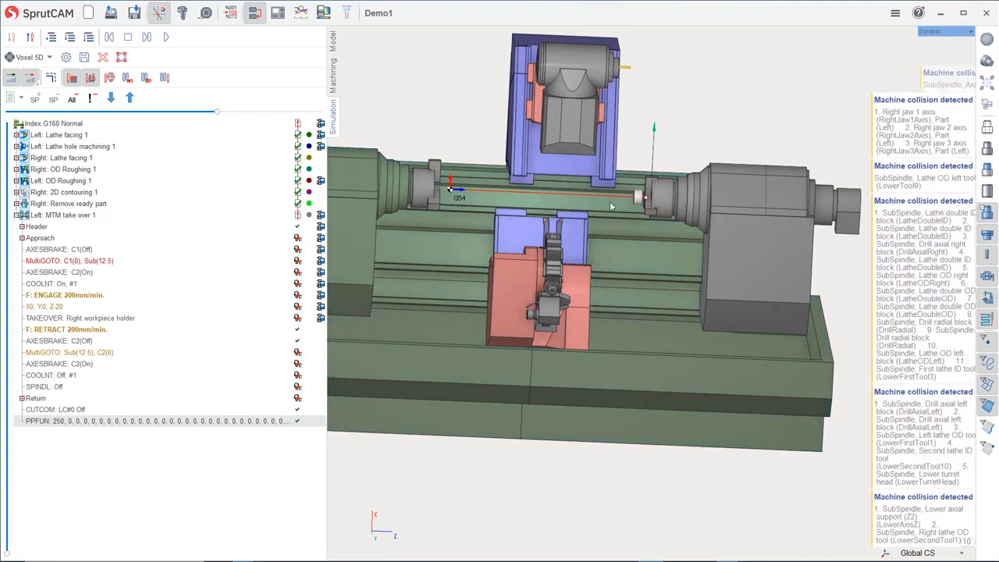
Return to machining mode with operations grouped by spindle and enable Delete chips for the Right spindle's 2D contouring 1
left_click(332, 76)
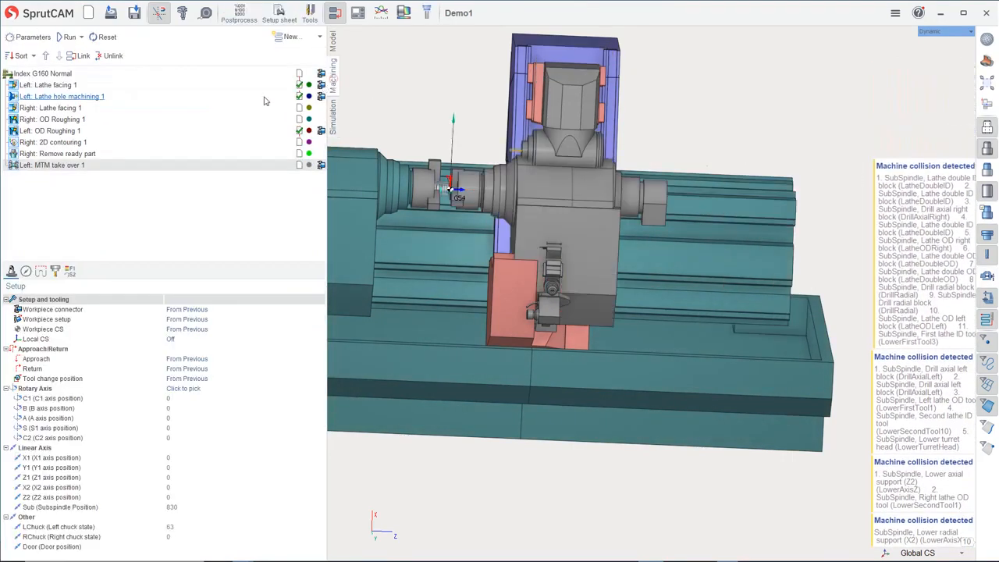
left_click(334, 14)
left_click(335, 15)
left_click(45, 160)
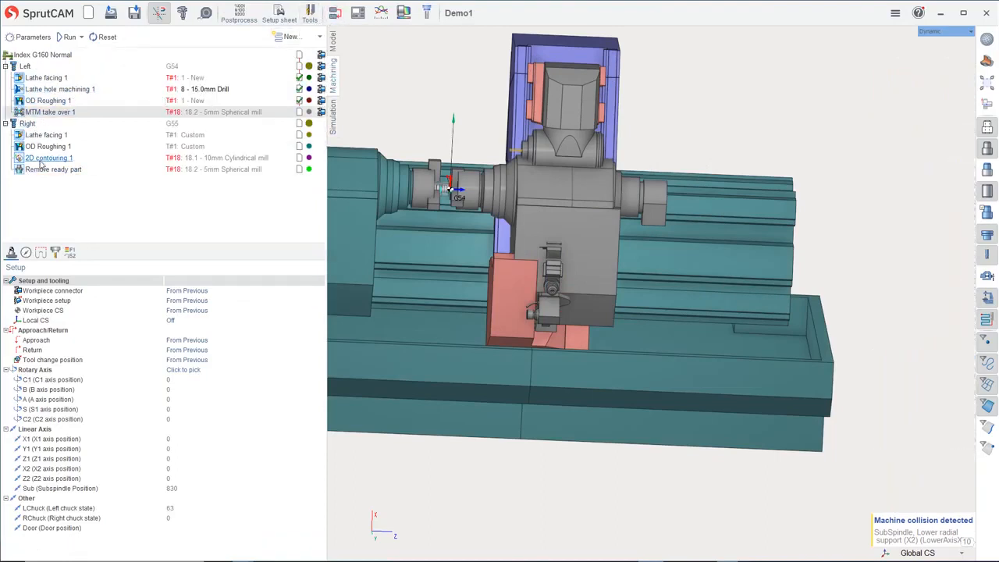
left_click(56, 253)
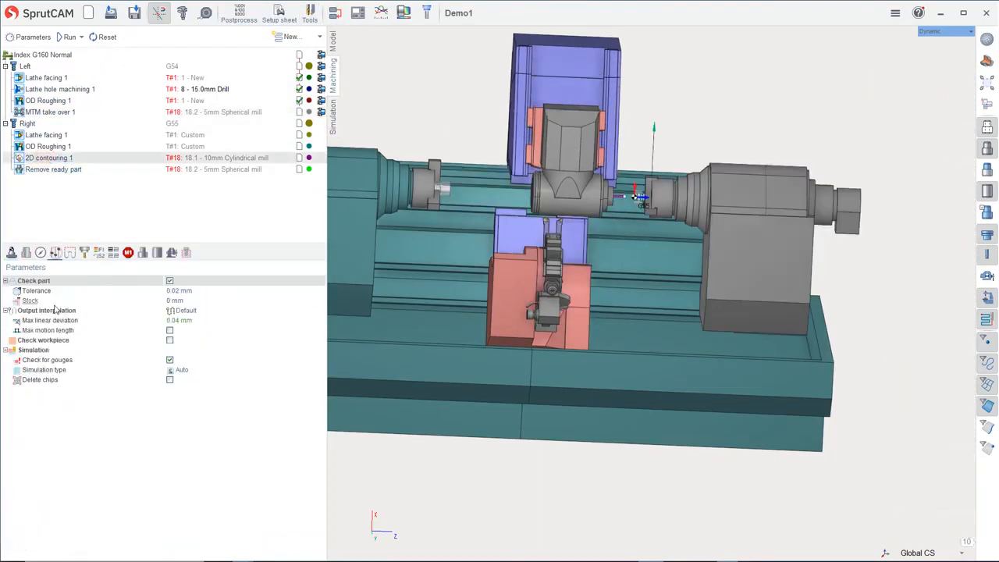
left_click(169, 381)
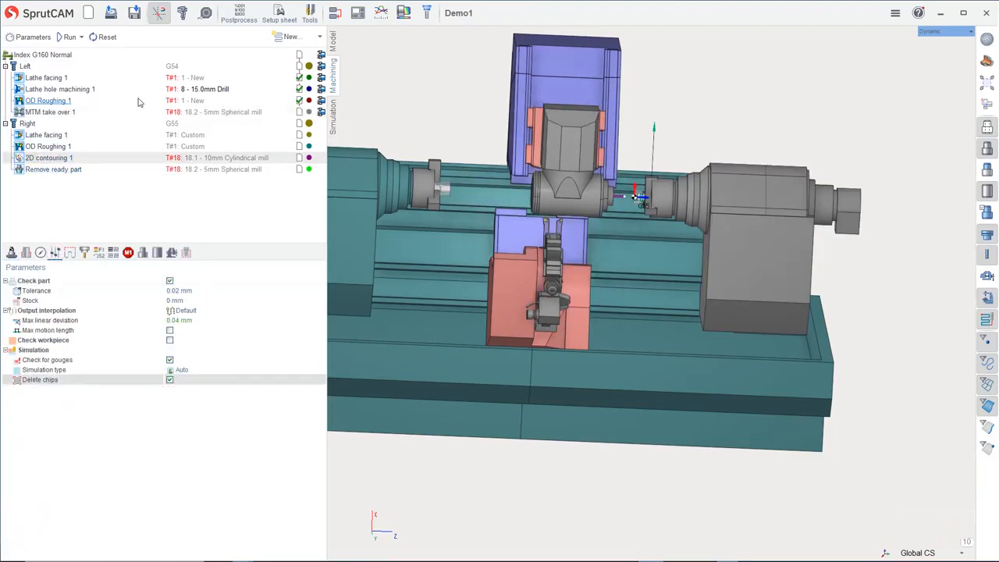
For the Left spindle's MTM take over 1, set the Z2 axis position to -500 and the B axis position to 180
left_click(51, 113)
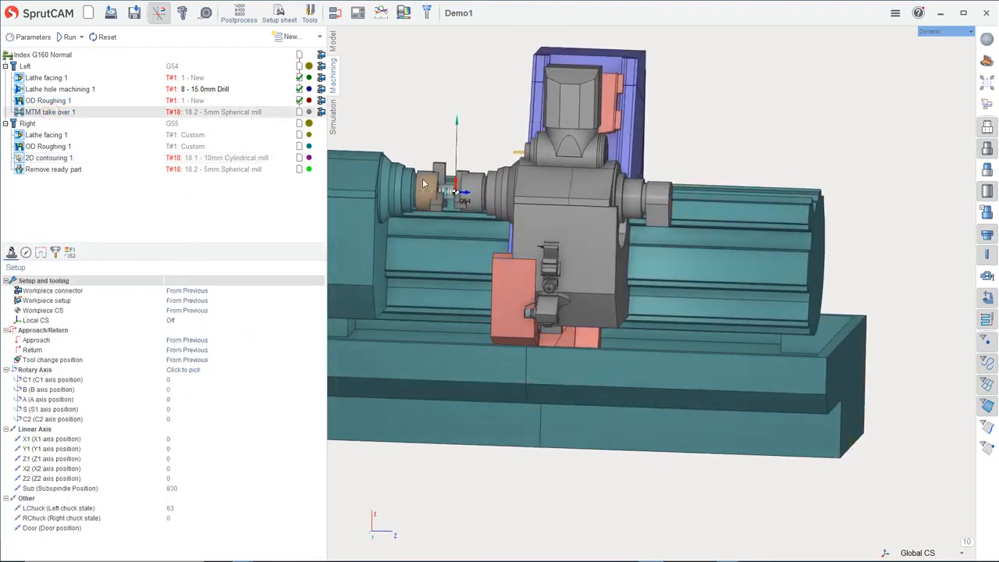
scroll(422, 178, "up", 3)
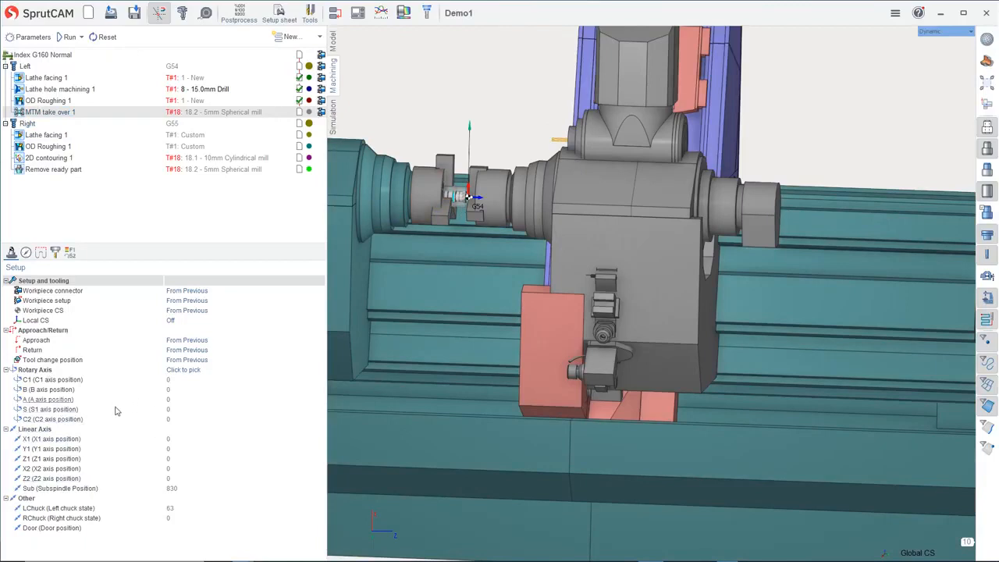
left_click(178, 478)
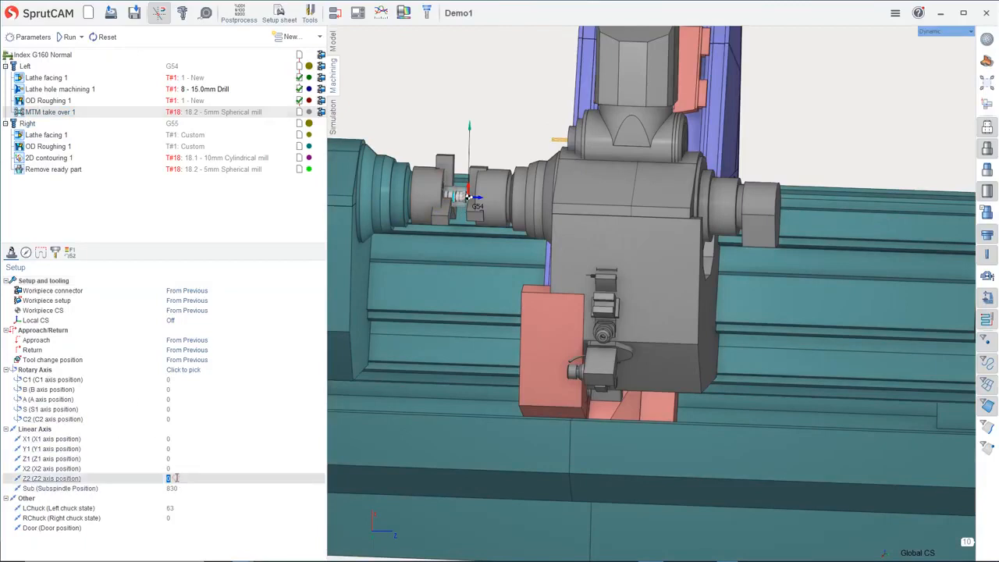
scroll(178, 477, "down", 20)
scroll(178, 478, "down", 20)
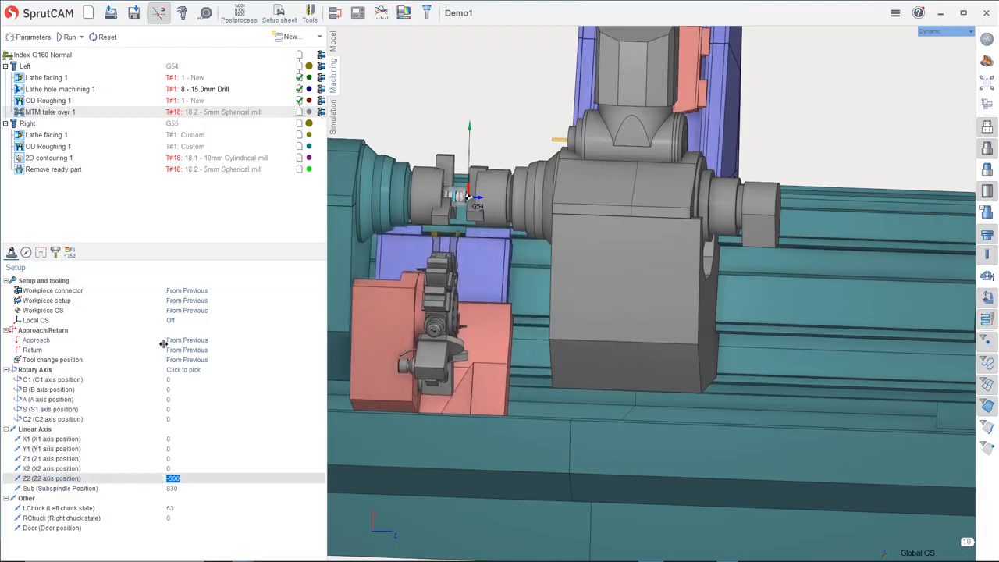
left_click(181, 389)
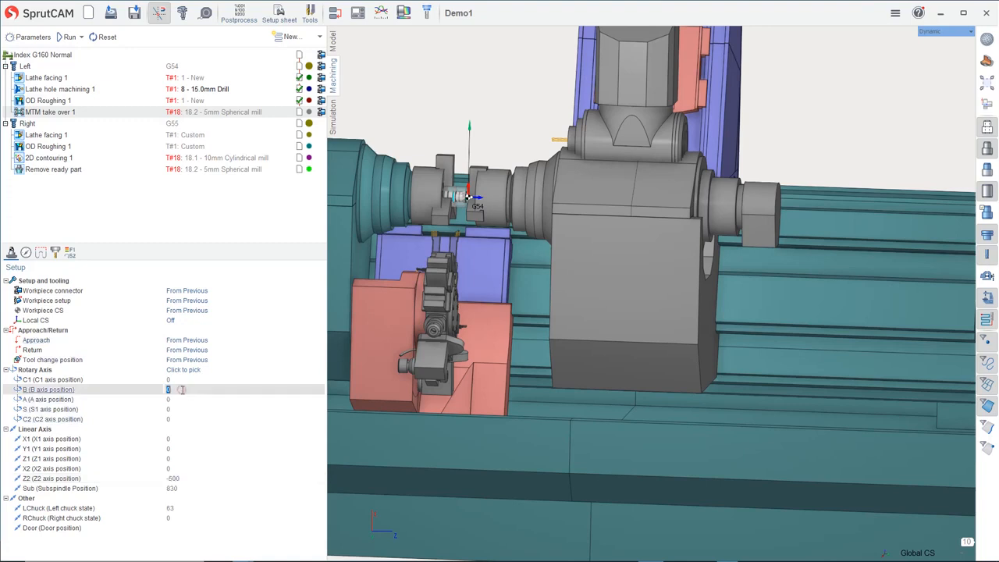
scroll(182, 390, "up", 17)
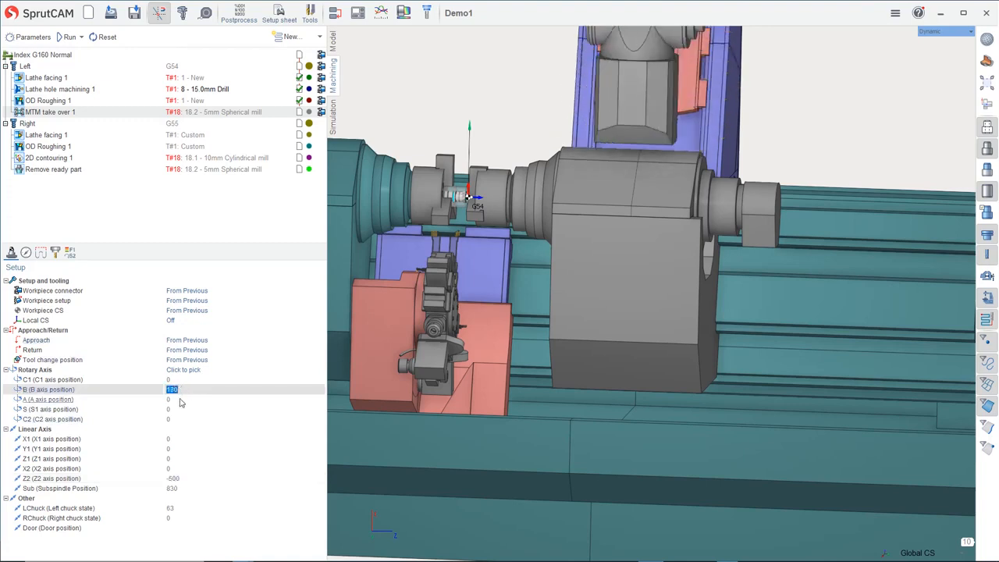
left_click(179, 399)
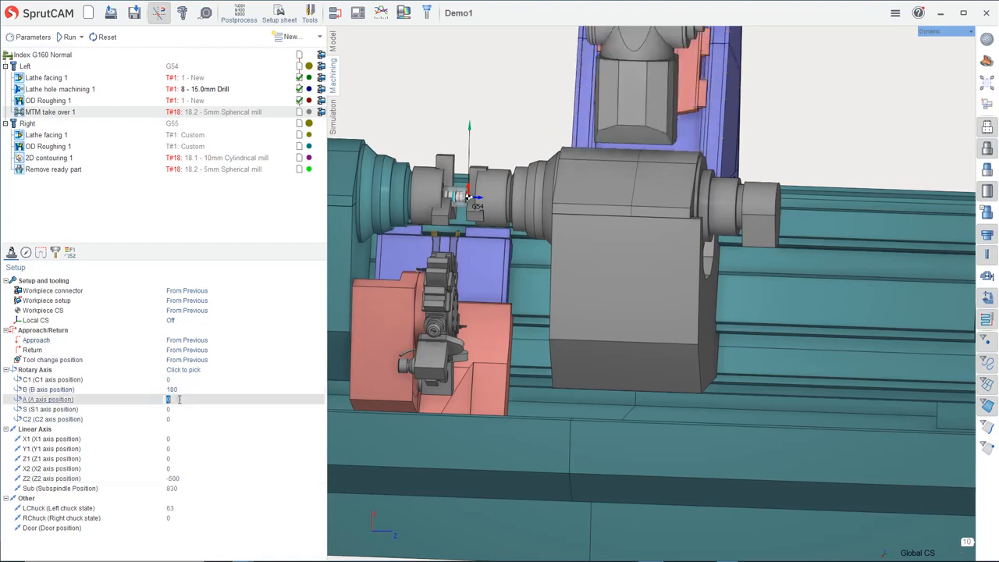
For the Right spindle's Remove ready part, set the B axis position to 180 and the A axis position to 0
left_click(42, 170)
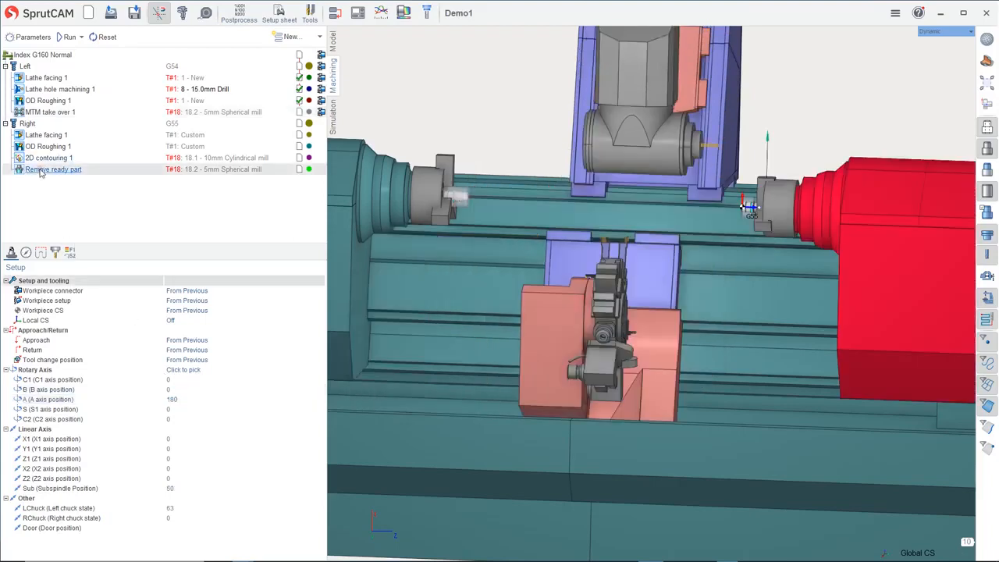
left_click(177, 389)
type("180")
key("Return")
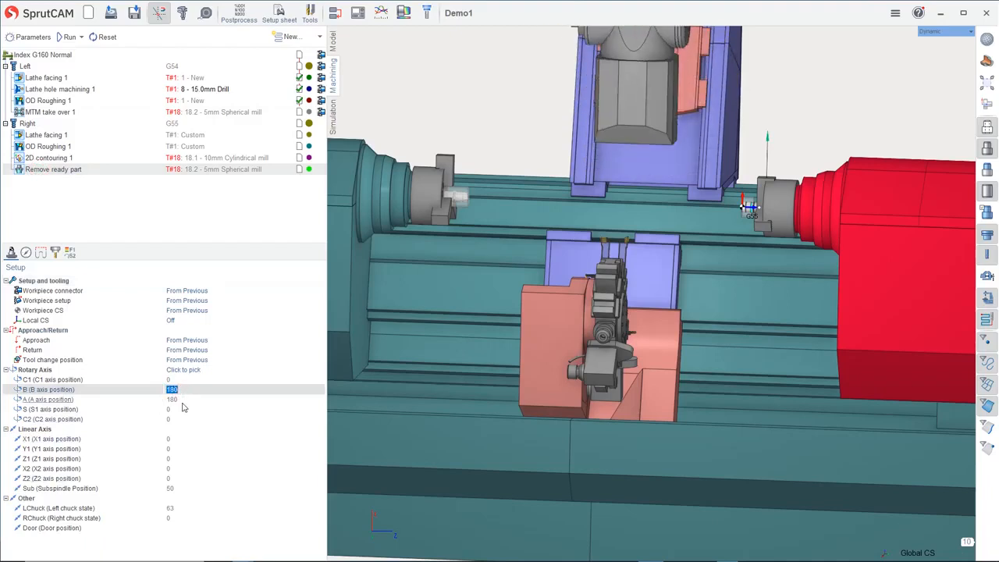
left_click(182, 400)
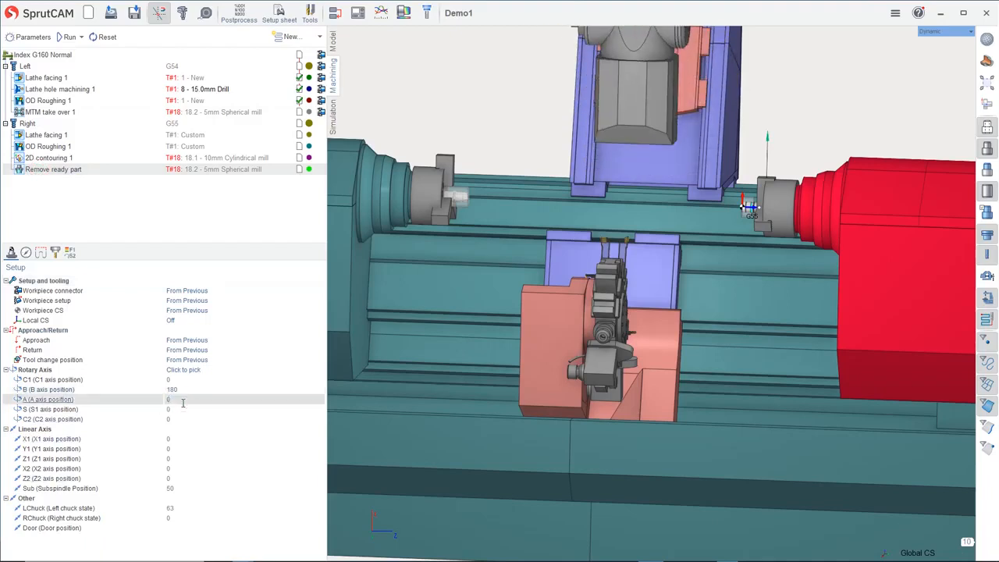
Recalculate all operations of Index G160 Normal and link them again in the sequencing view
scroll(570, 268, "down", 3)
mouse_move(573, 270)
middle_mouse_down()
mouse_move(581, 264)
mouse_move(570, 263)
middle_mouse_up()
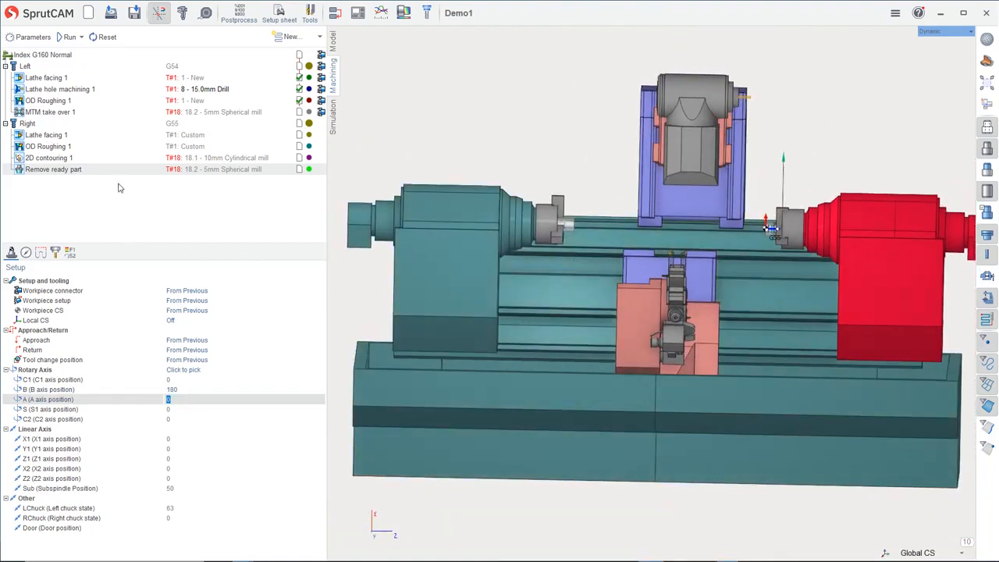
left_click(43, 55)
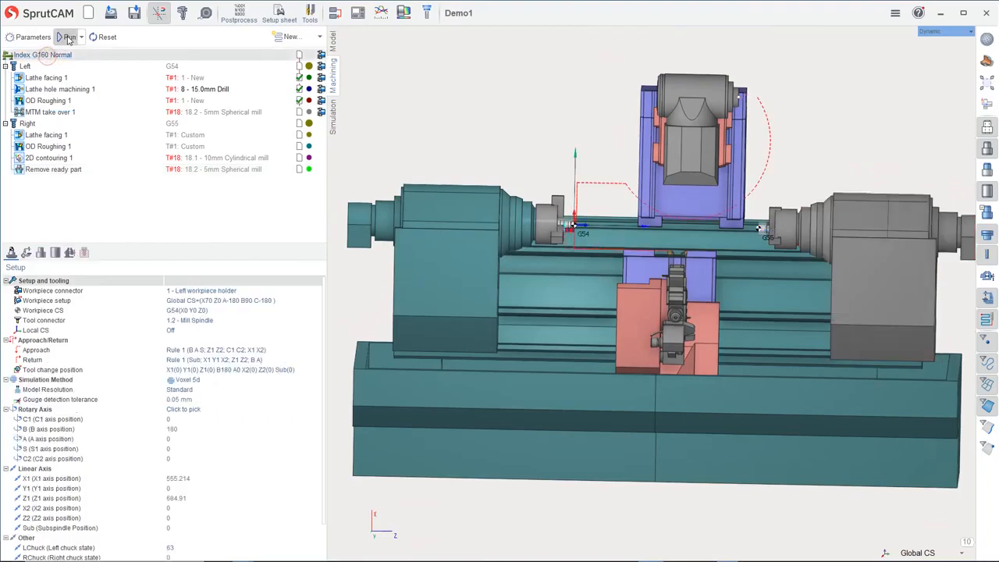
left_click(67, 38)
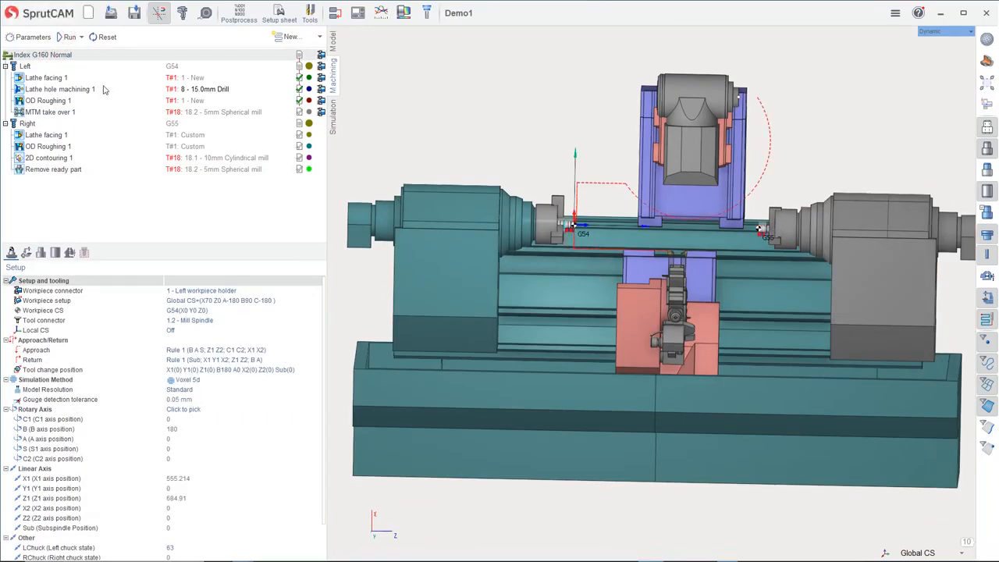
left_click(334, 13)
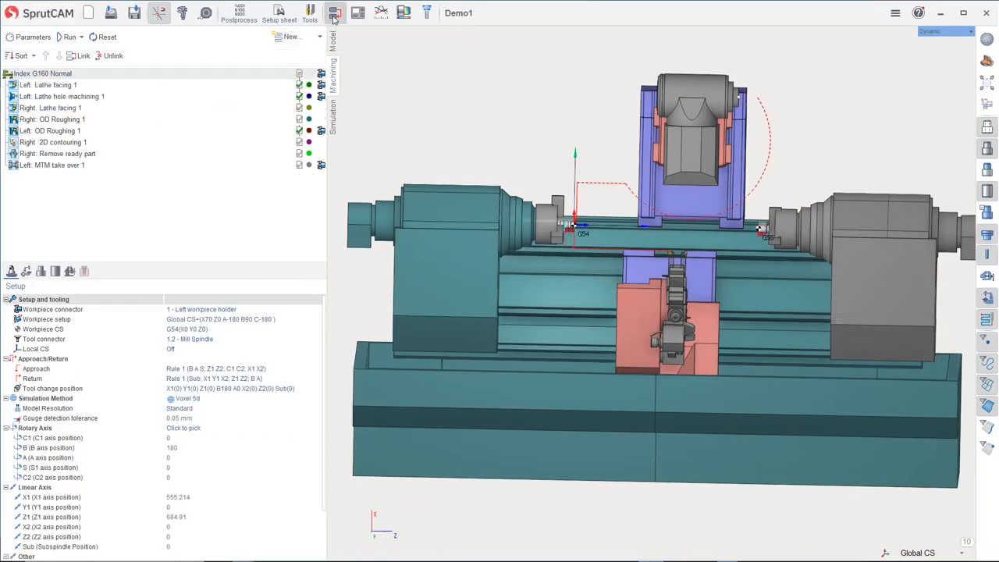
left_click(82, 56)
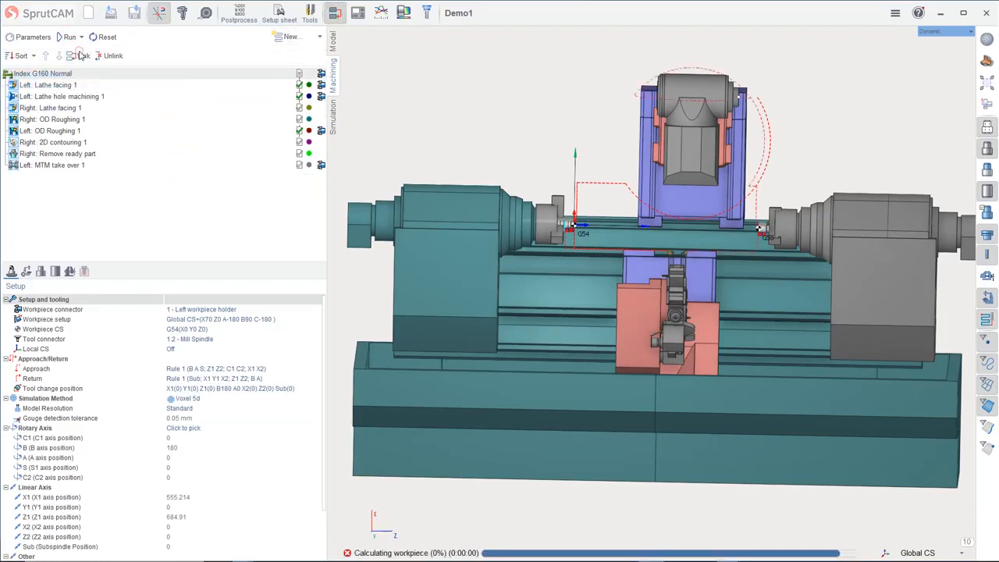
Simulate the relinked program through to MTM take over 1, increasing the movement speed during the run
left_click(333, 118)
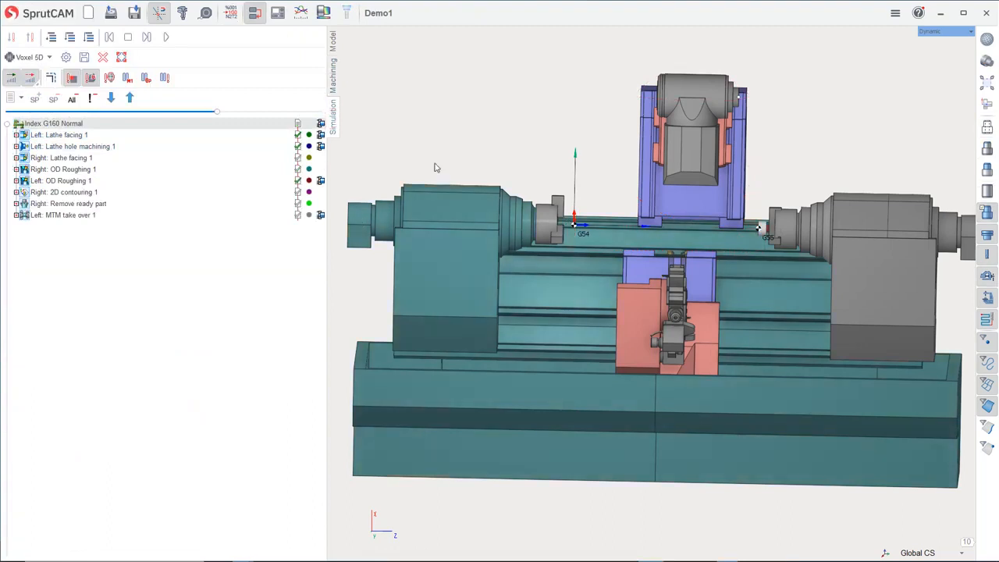
left_click(167, 38)
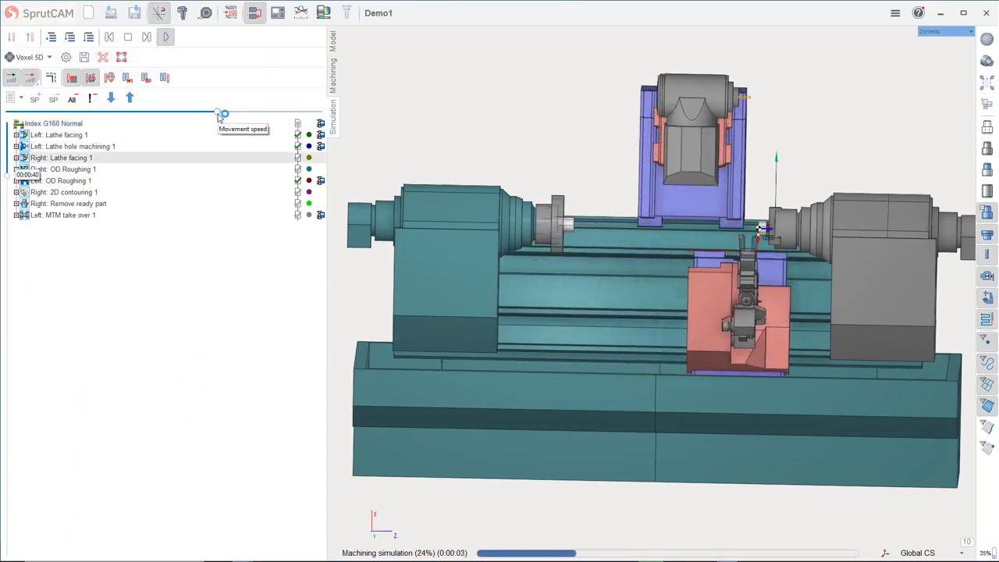
mouse_move(219, 117)
left_mouse_down()
mouse_move(260, 117)
mouse_move(232, 119)
left_mouse_up()
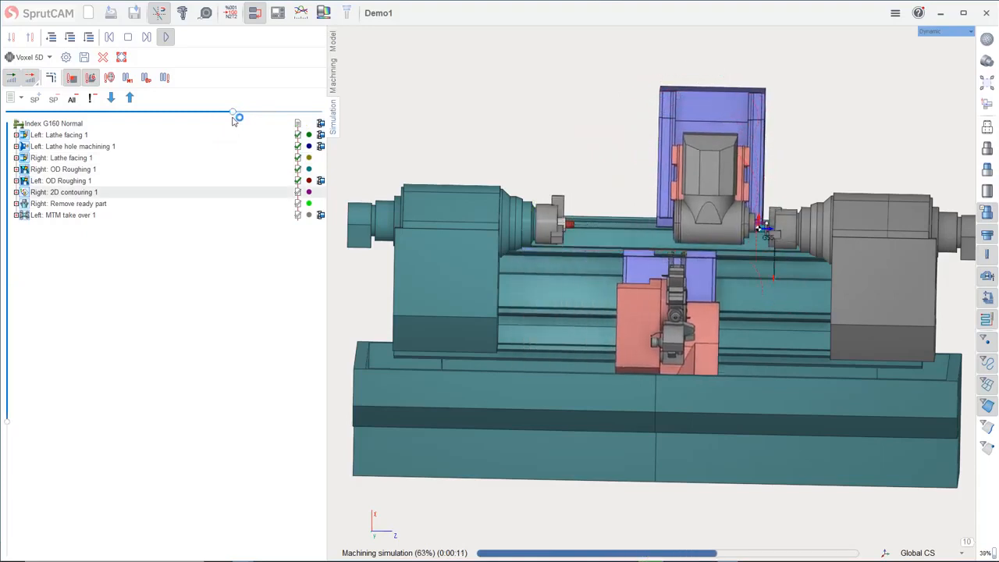
left_click_drag(233, 117, 242, 119)
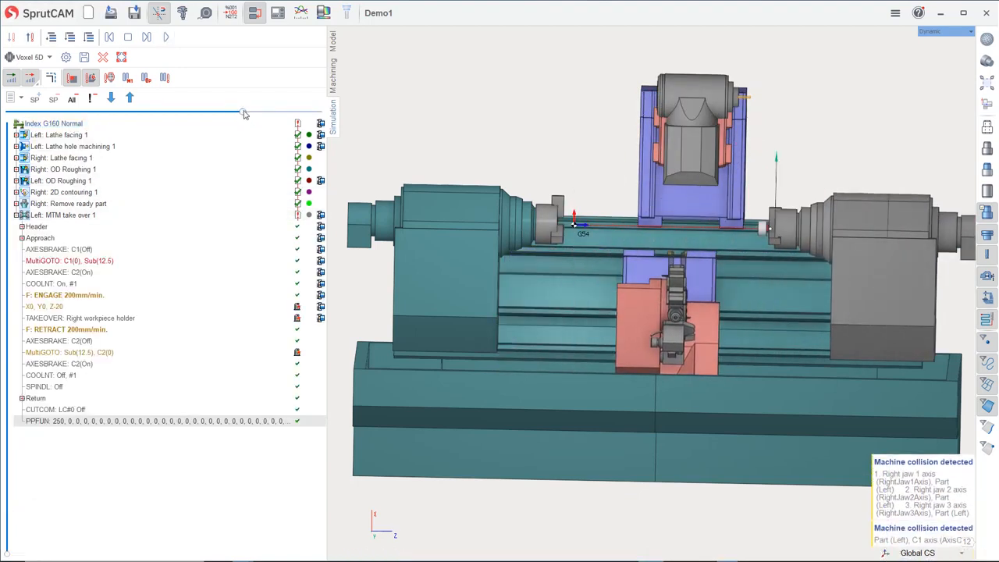
Collapse the commands of Left: MTM take over 1 and switch the simulation list to Multi channel with SilkLines
middle_click_drag(546, 223, 547, 251)
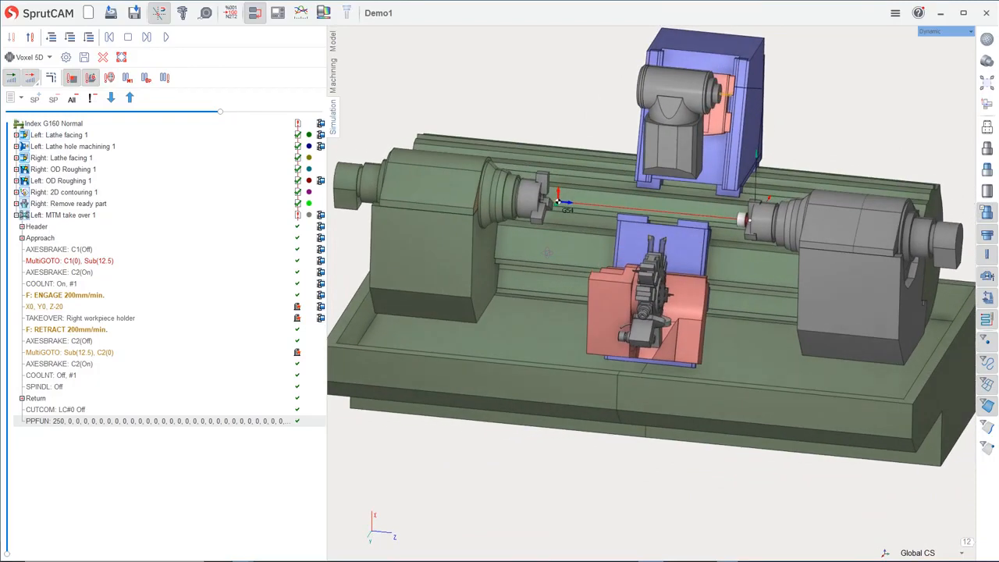
left_click(17, 215)
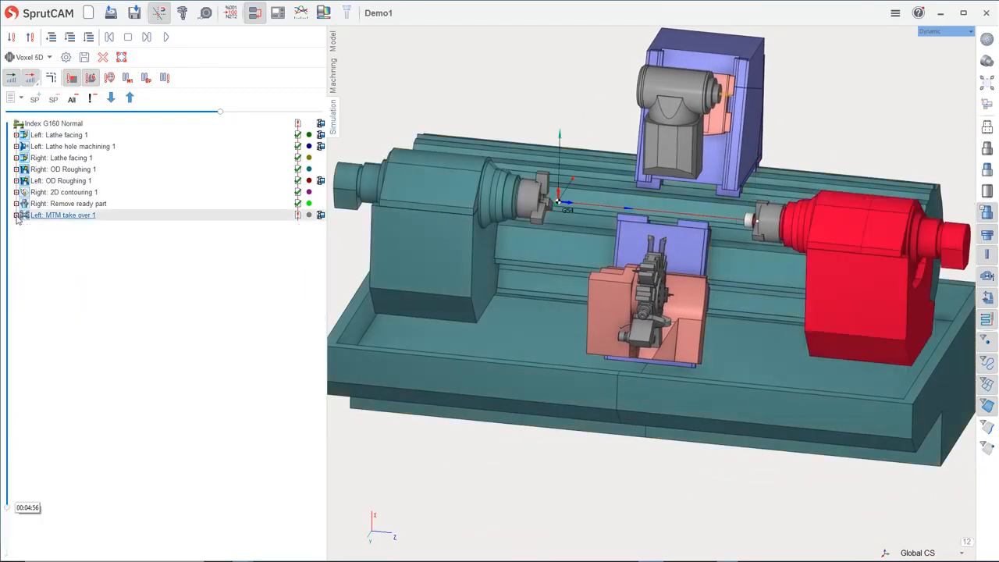
left_click(12, 98)
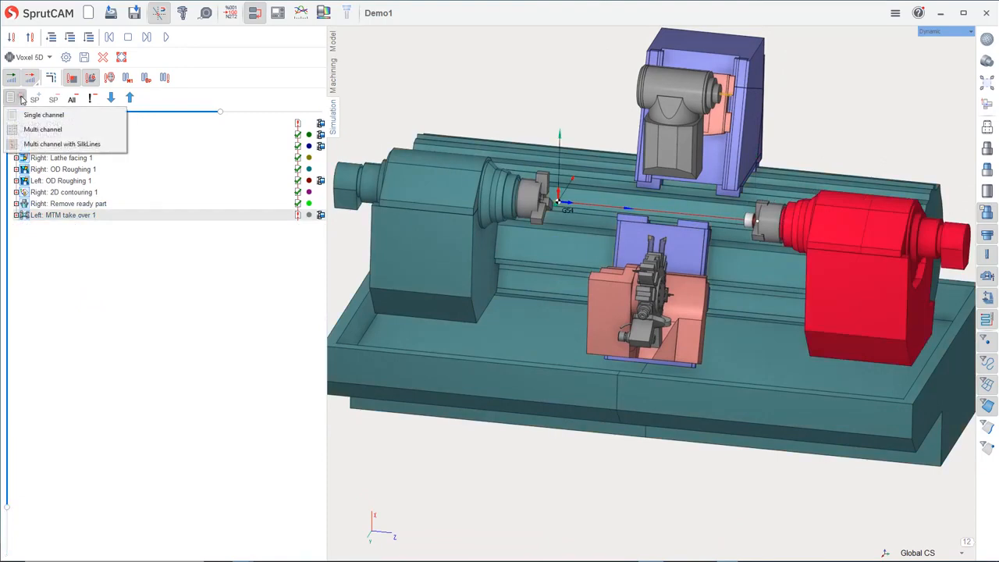
left_click(40, 145)
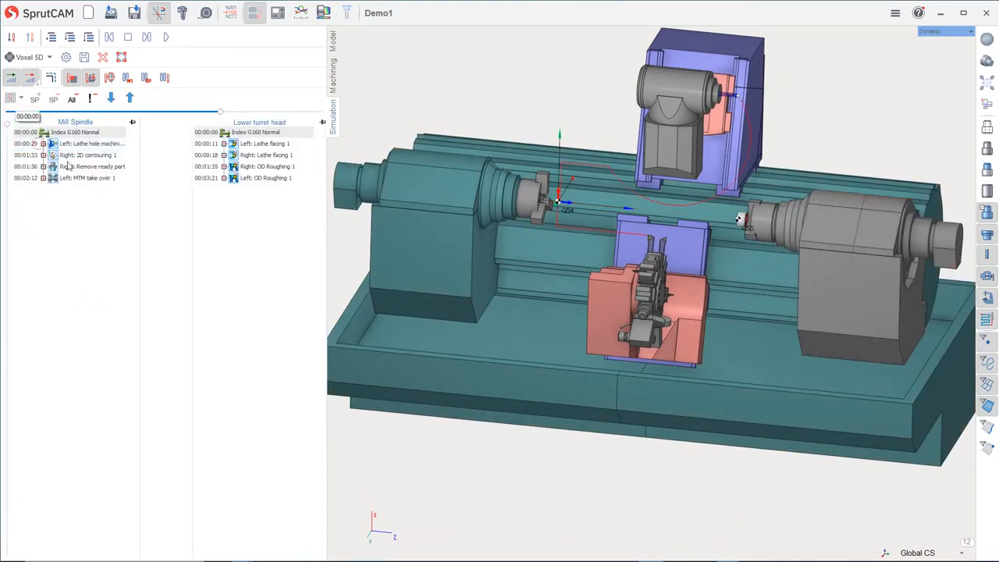
Simulate both channels together and examine the mill spindle and lower turret during hole machining and Right: OD Roughing 1
mouse_move(522, 268)
middle_mouse_down()
mouse_move(528, 292)
mouse_move(536, 273)
middle_mouse_up()
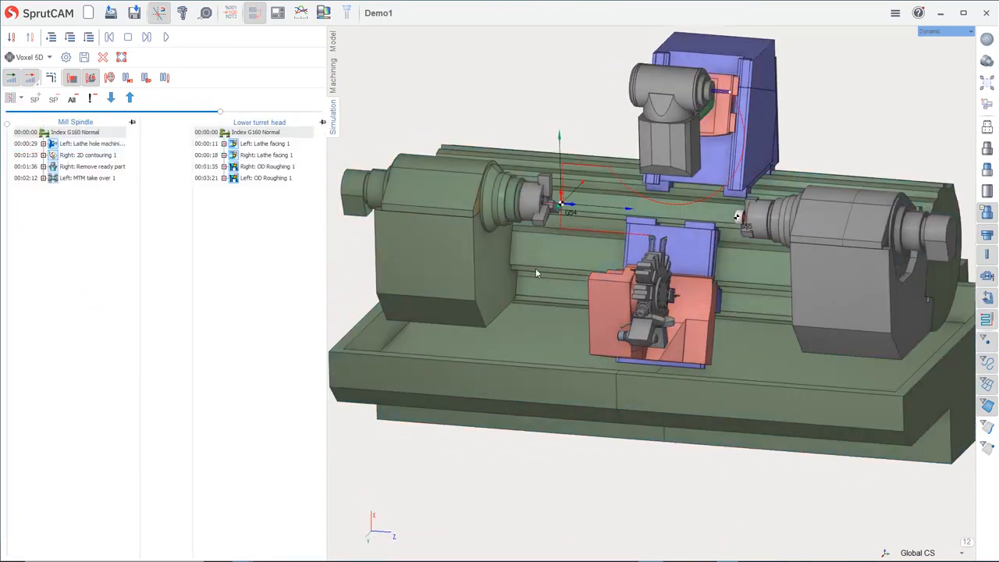
middle_click_drag(602, 225, 623, 220)
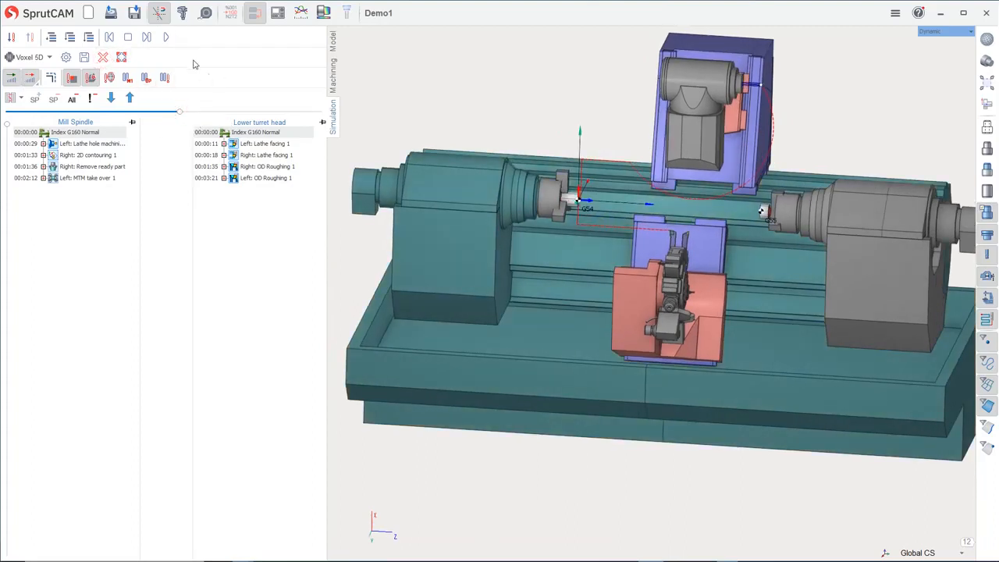
left_click(166, 37)
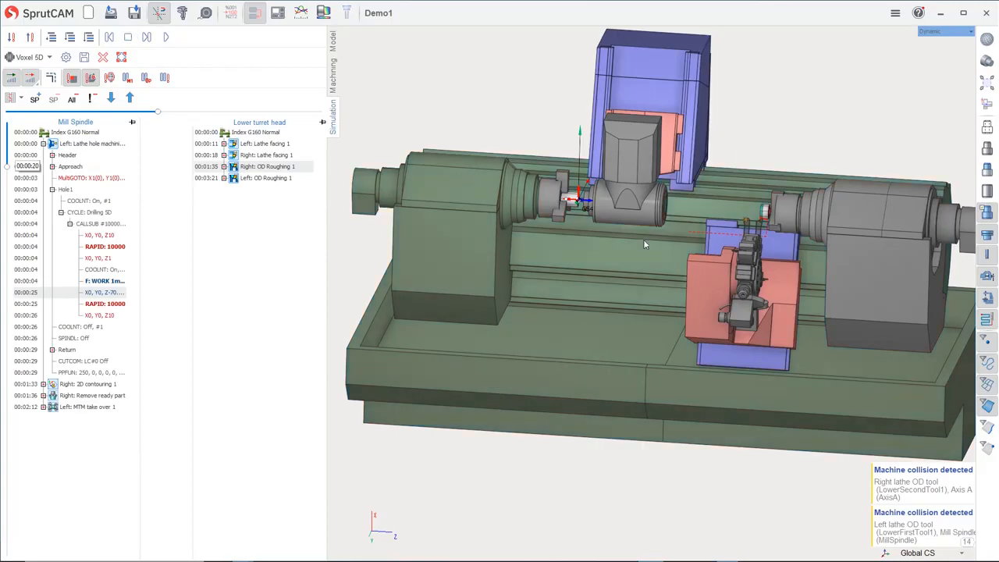
scroll(643, 239, "up", 4)
middle_click_drag(622, 190, 604, 202)
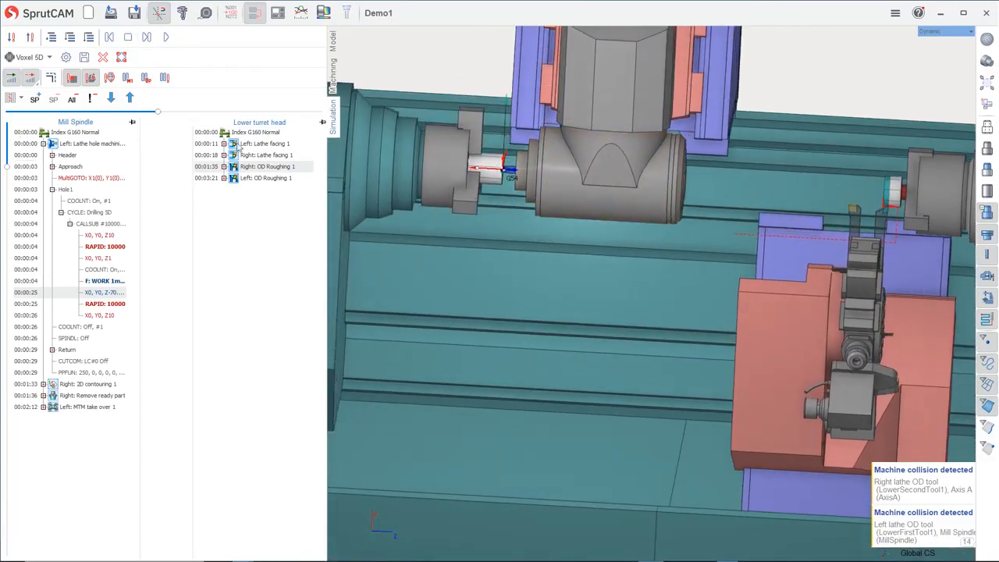
Add a synchronization point between the MultiGOTO X1(0) approach of Left: Lathe hole machining 1 and the GOHOME Z2(0) return of Left: Lathe facing 1
left_click(224, 143)
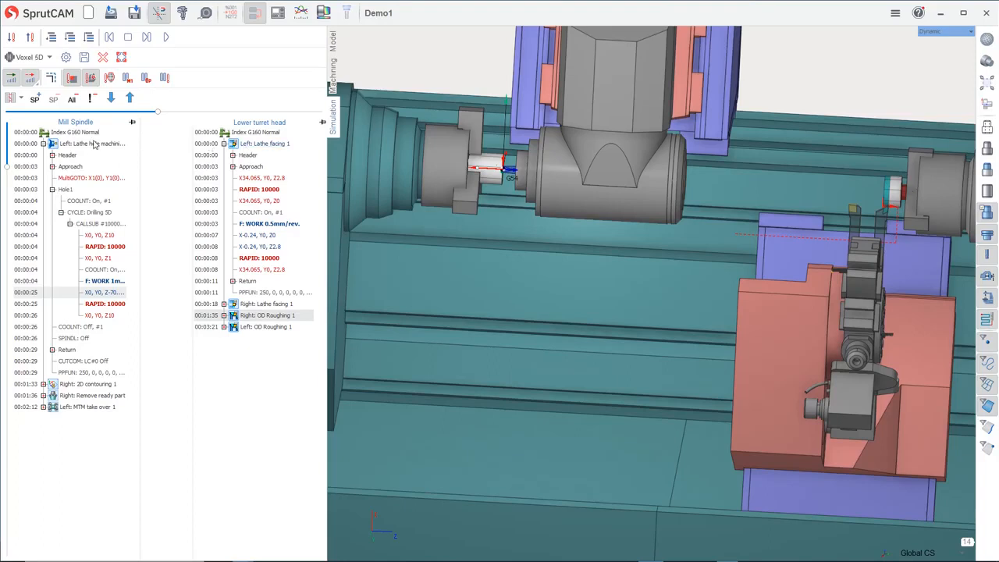
left_click(51, 166)
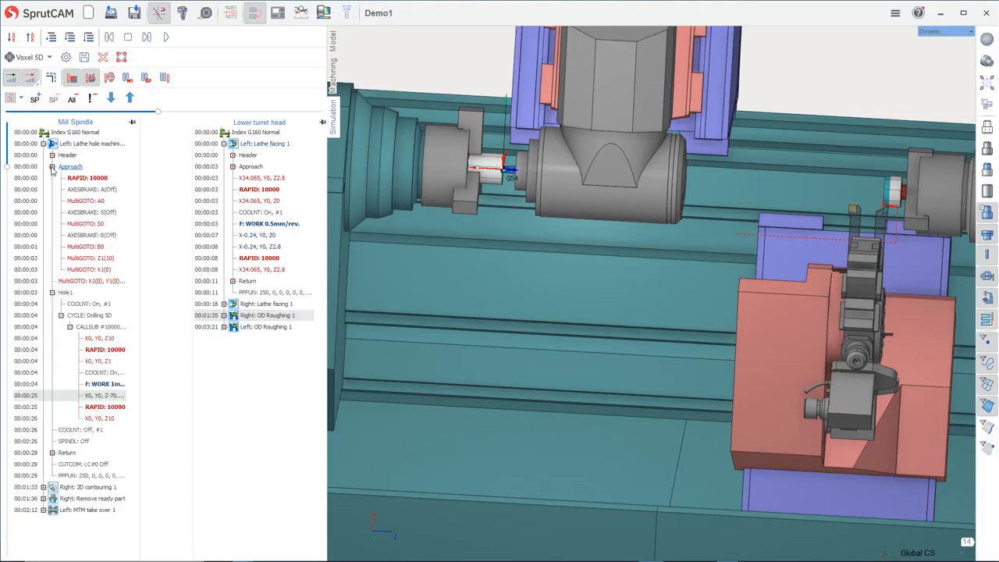
left_click(88, 270)
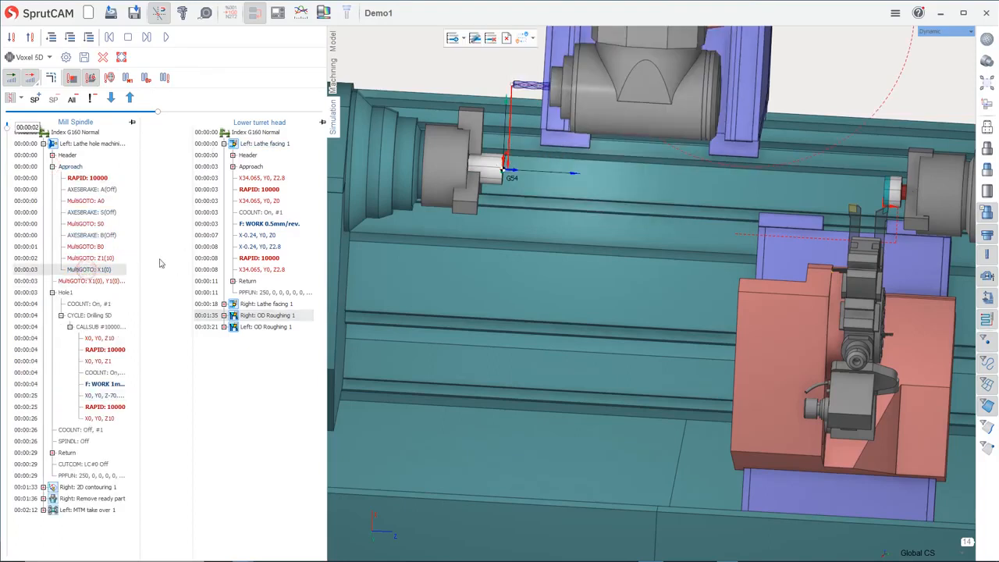
left_click(232, 280)
left_click(263, 316)
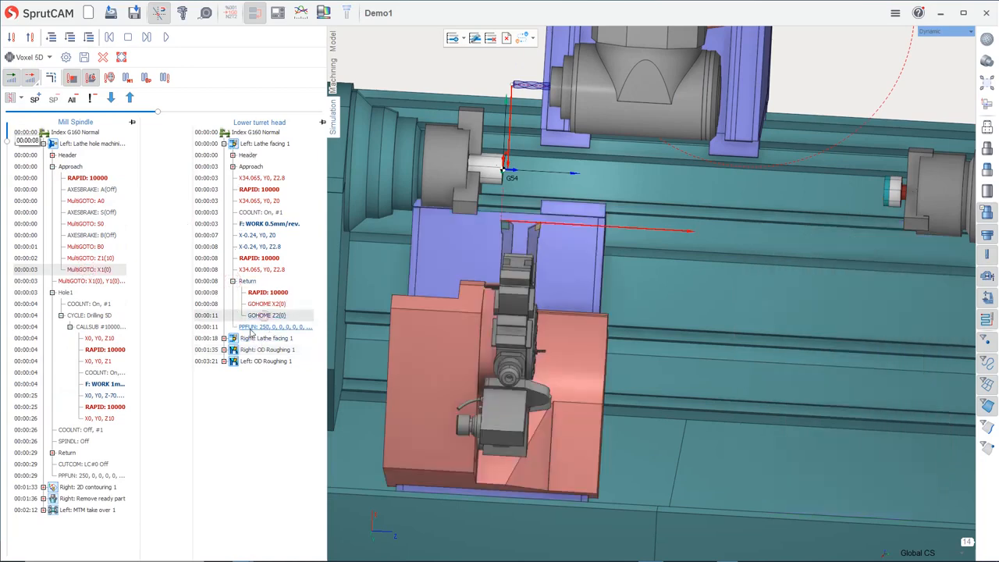
left_click(35, 99)
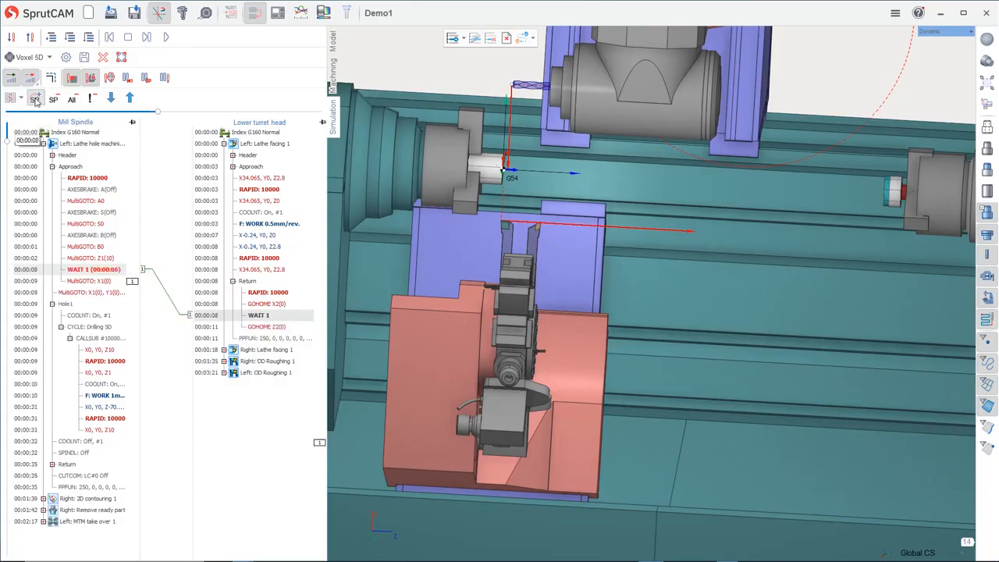
left_click(224, 145)
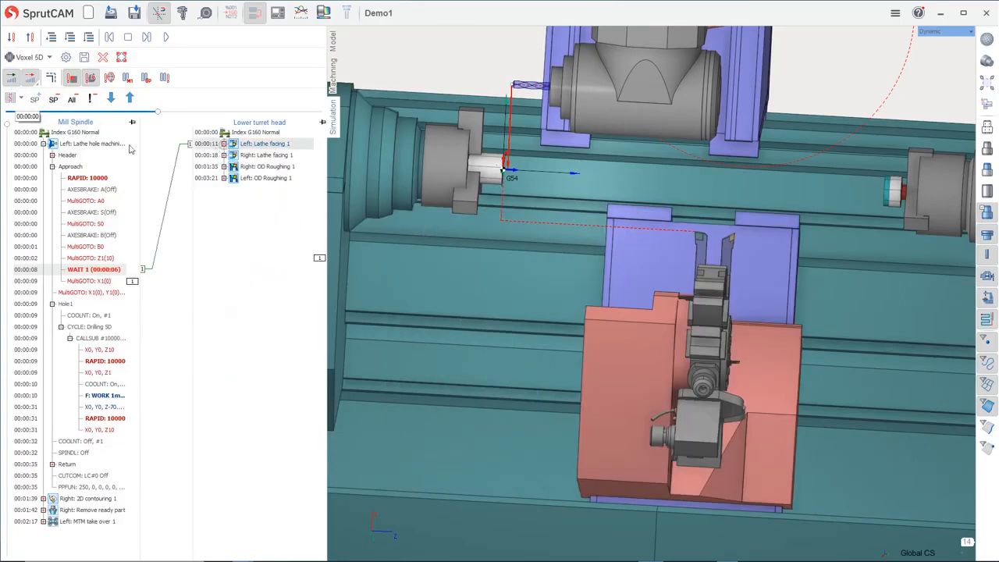
left_click(43, 144)
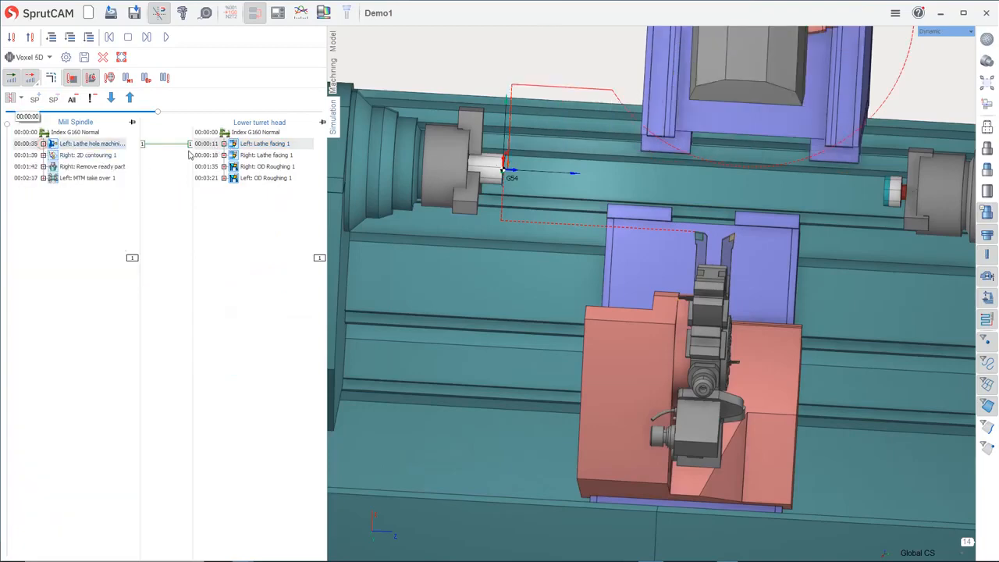
Simulate the synchronized channels from the start of Index G160 Normal through to Right: 2D contouring 1
left_click(250, 133)
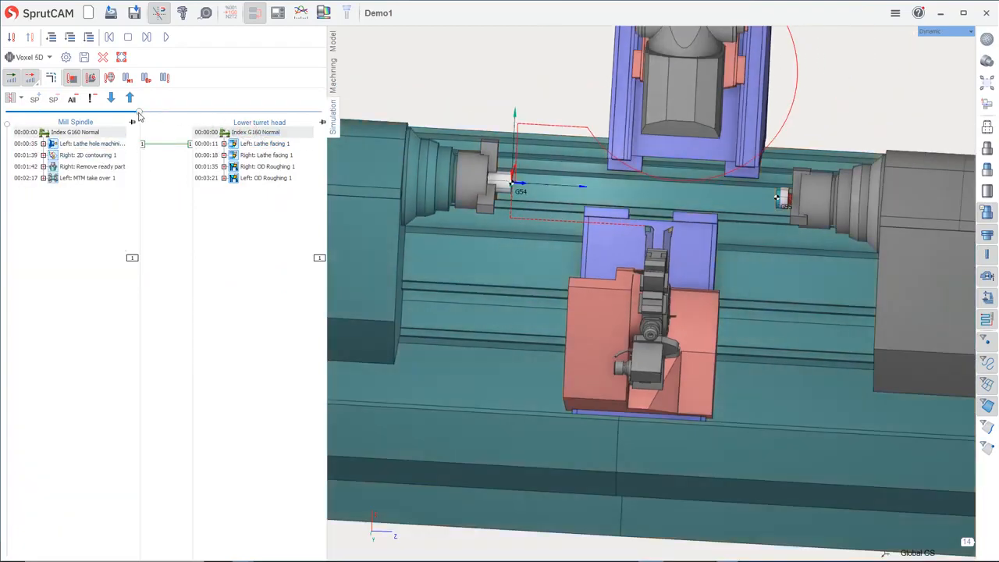
left_click(167, 38)
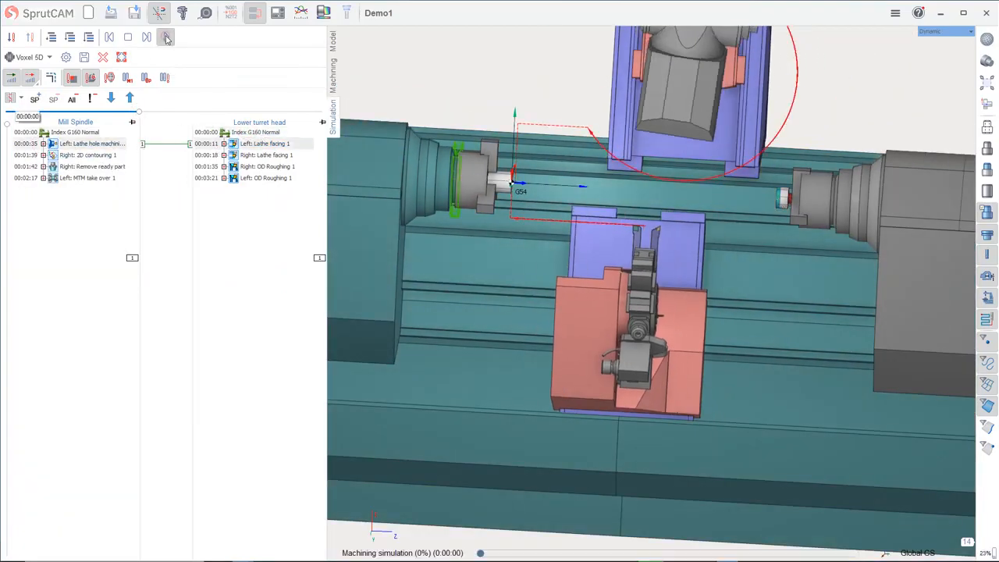
scroll(533, 110, "up", 3)
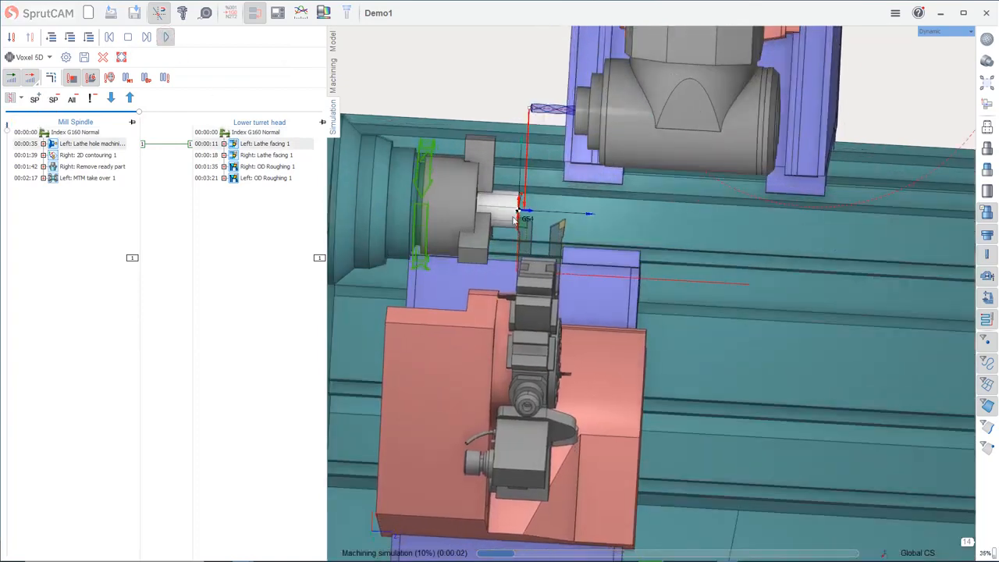
scroll(659, 178, "down", 4)
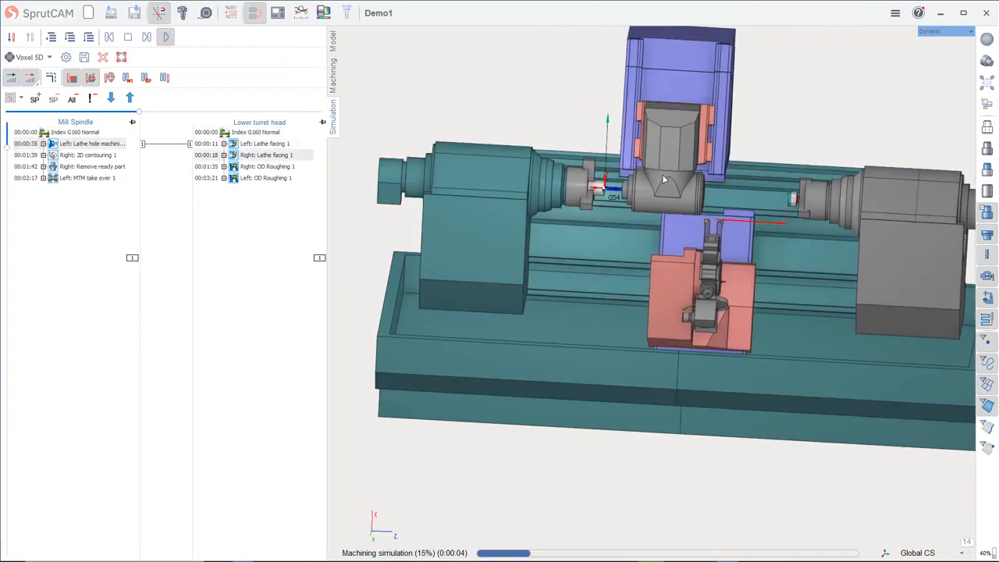
middle_click_drag(663, 180, 784, 223)
scroll(797, 210, "up", 5)
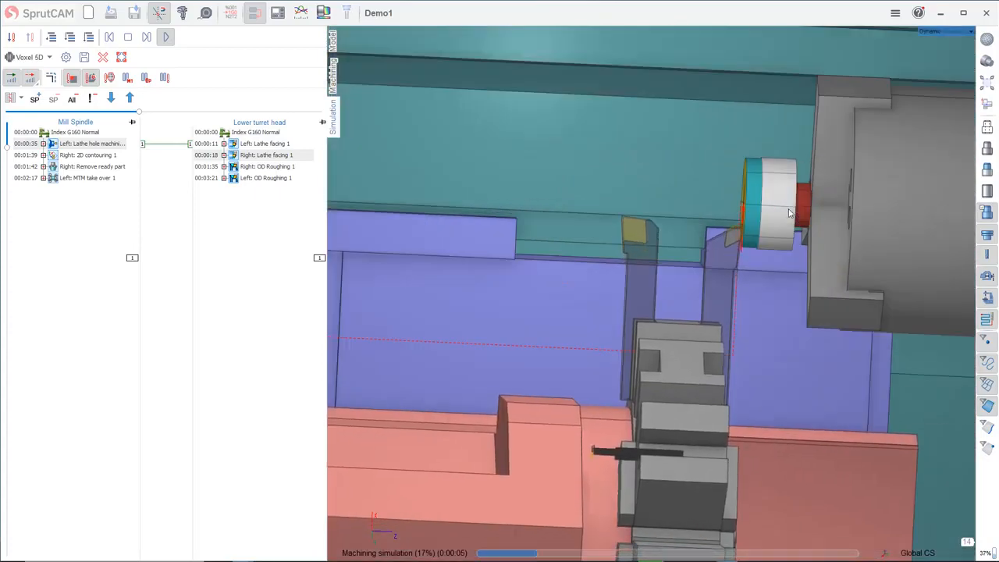
scroll(709, 188, "down", 3)
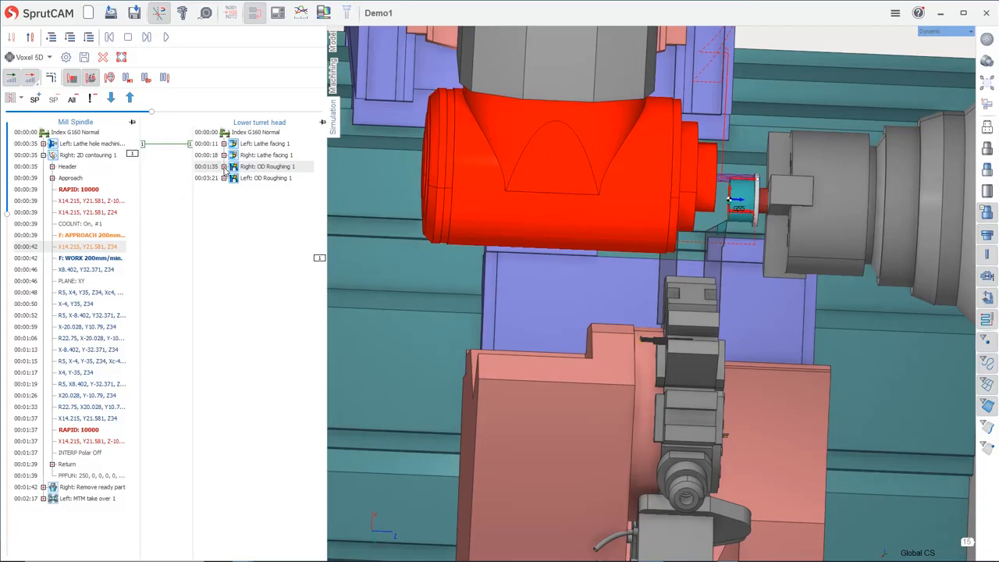
Add a synchronization point between the MultiGOTO X1 approach of Right: 2D contouring 1 and the GOHOME Z2(0) return of Right: OD Roughing 1
left_click(224, 167)
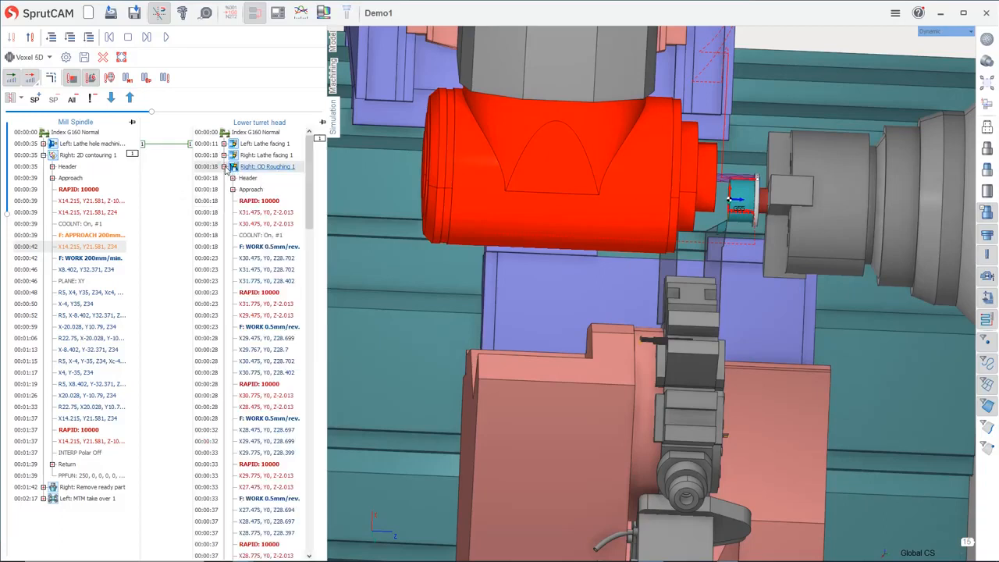
scroll(305, 419, "down", 10)
scroll(305, 419, "down", 10)
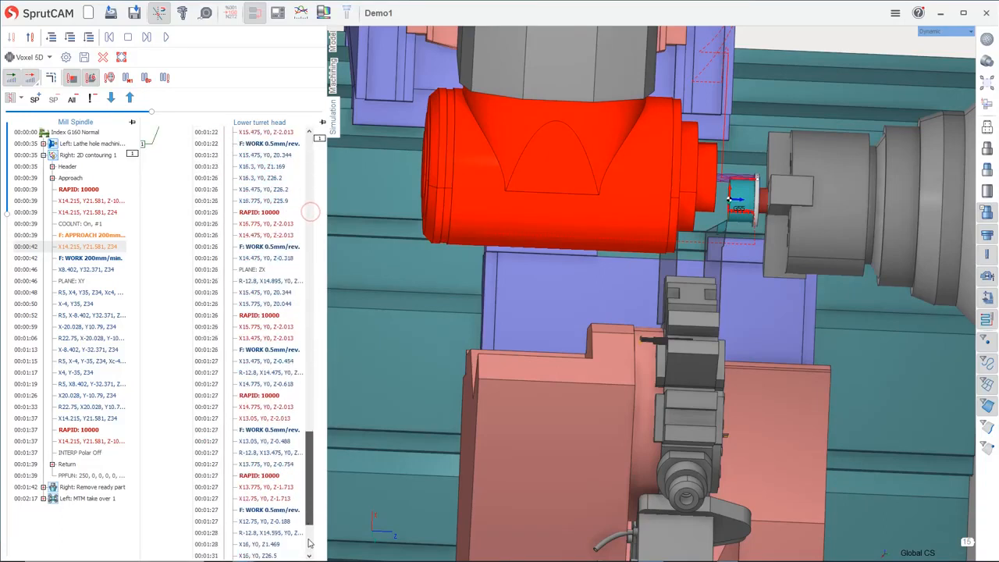
left_click(233, 521)
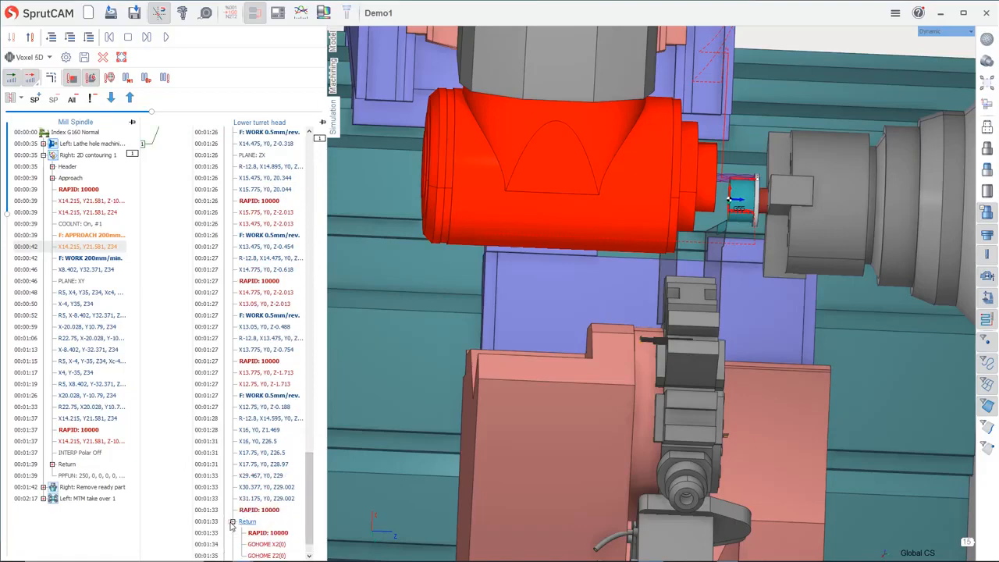
left_click(265, 555)
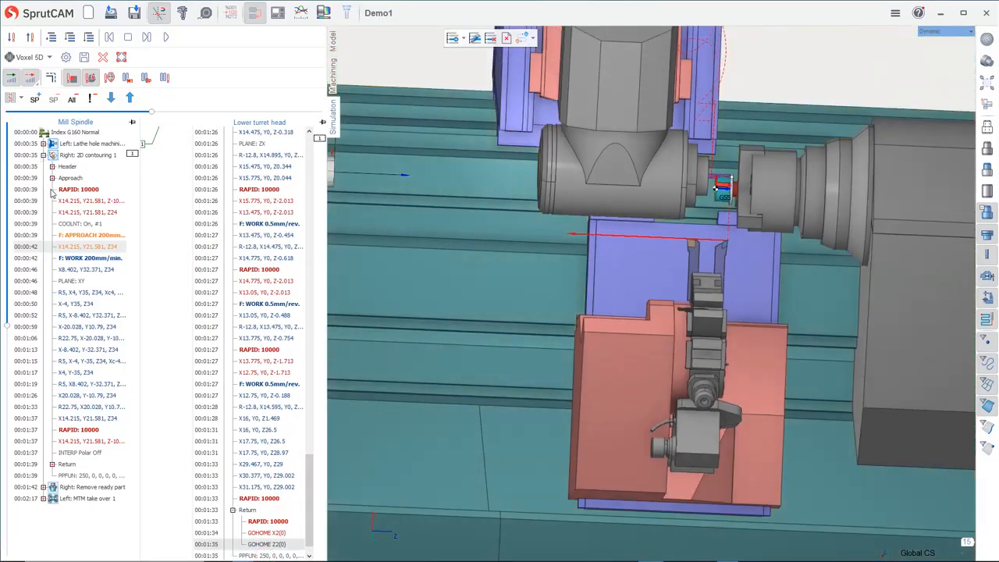
left_click(52, 178)
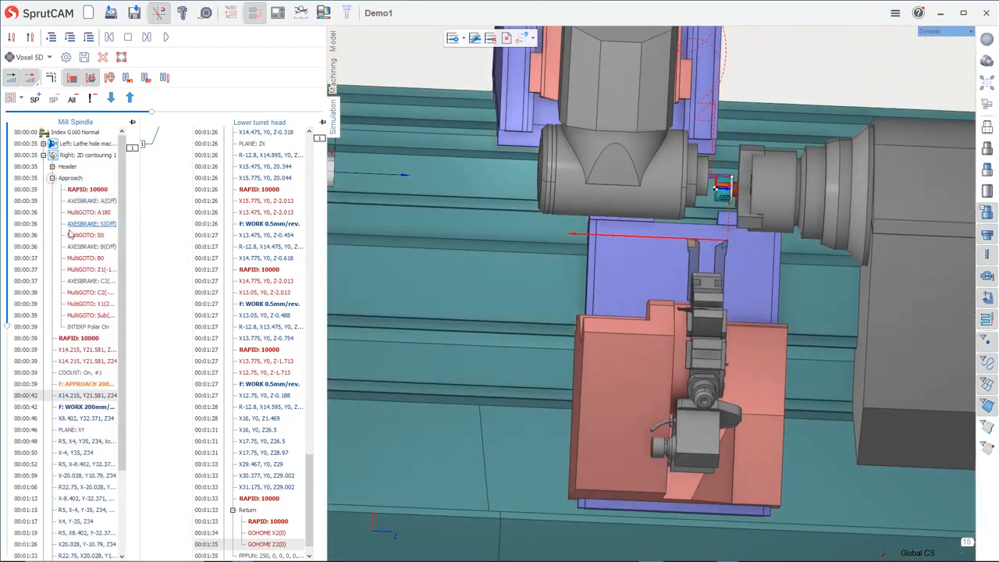
left_click(82, 305)
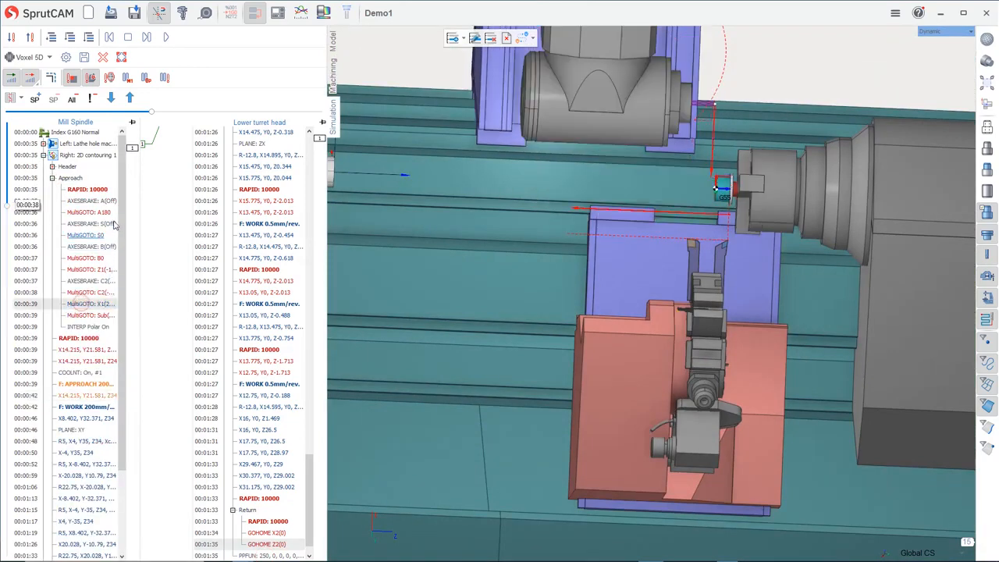
left_click(35, 100)
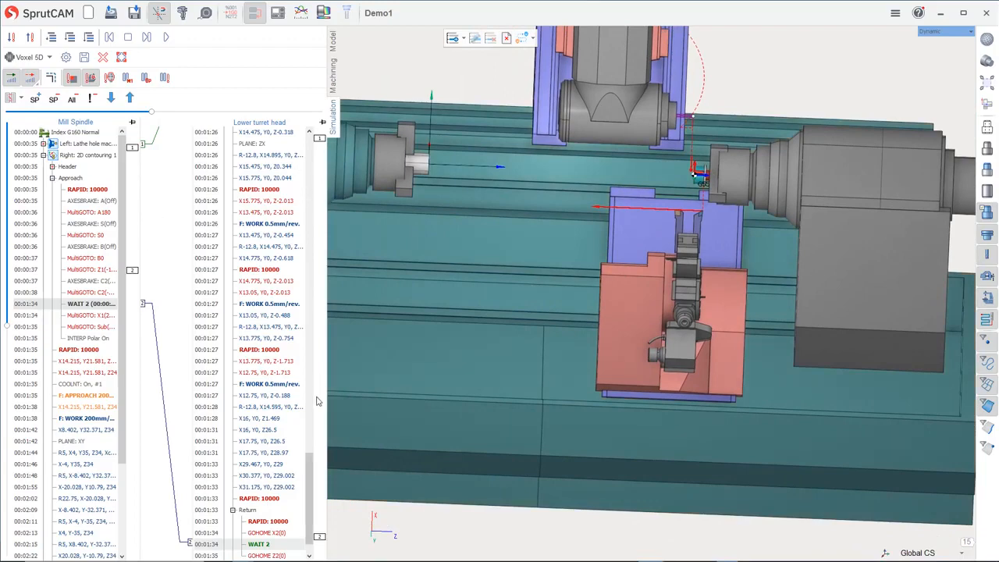
left_click_drag(310, 464, 310, 139)
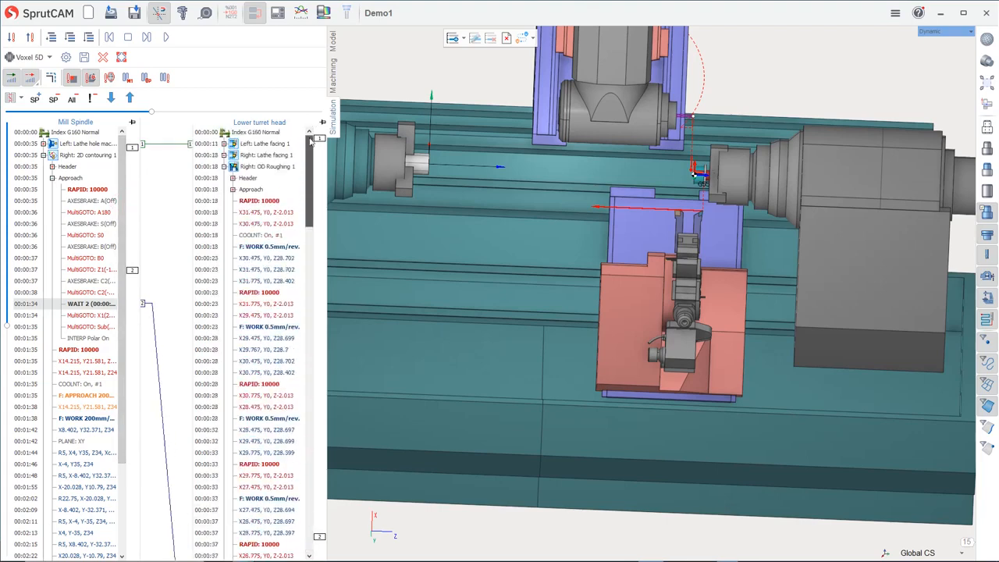
left_click(223, 166)
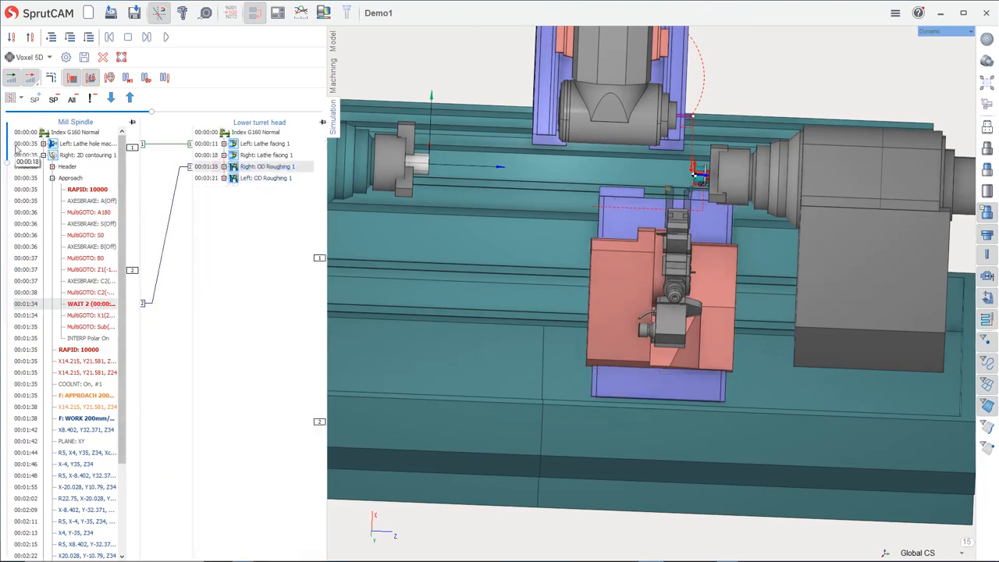
left_click(43, 155)
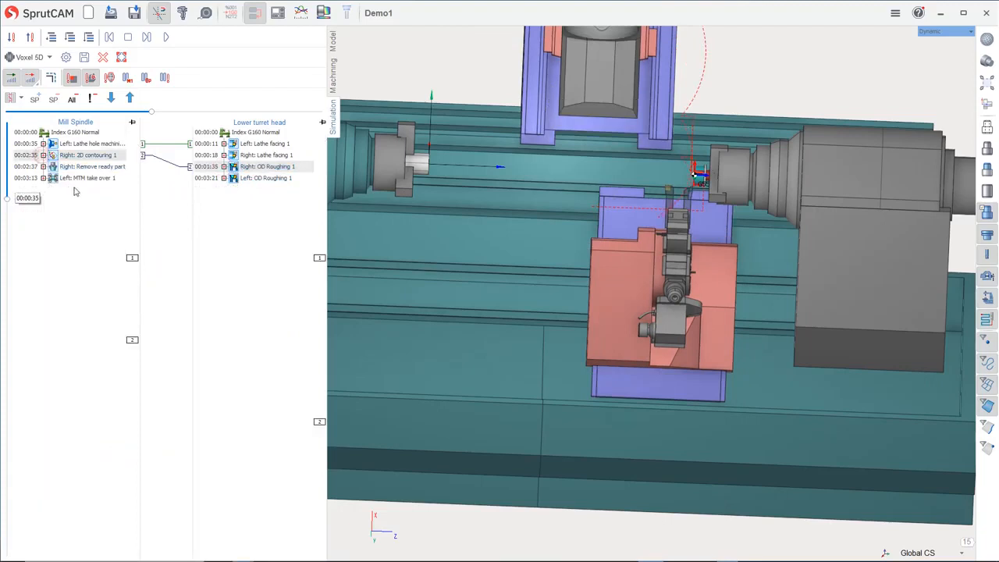
Add a synchronization point between the approach of Right: Remove ready part and the GOHOME B180 return of Left: OD Roughing 1
left_click(84, 178)
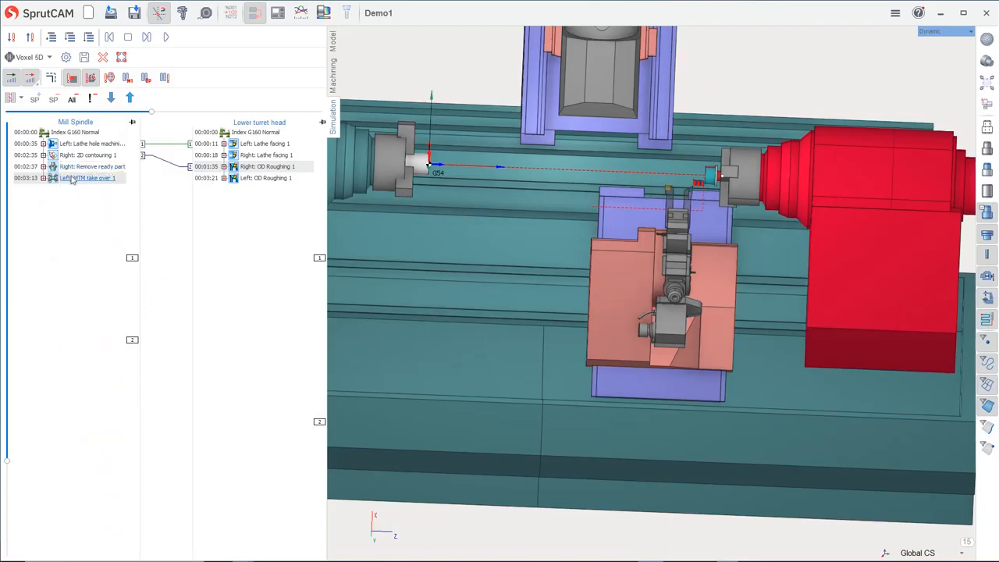
left_click(42, 166)
left_click(70, 189)
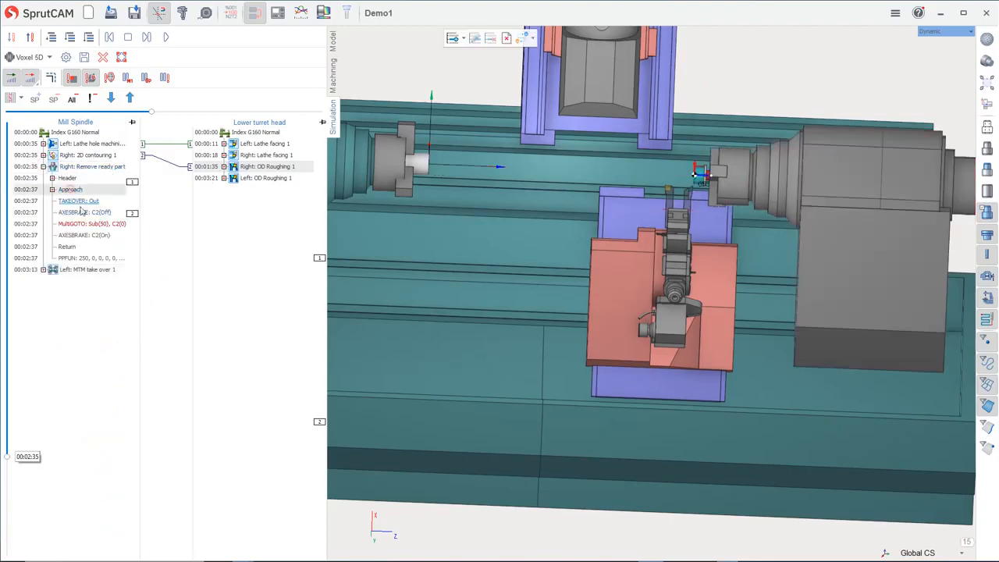
left_click(224, 179)
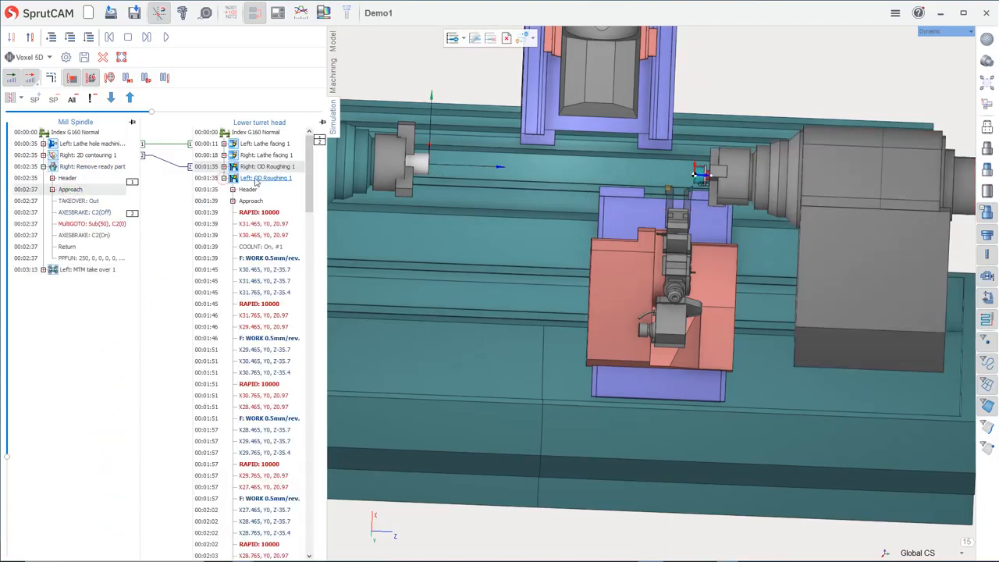
left_click_drag(308, 193, 309, 198)
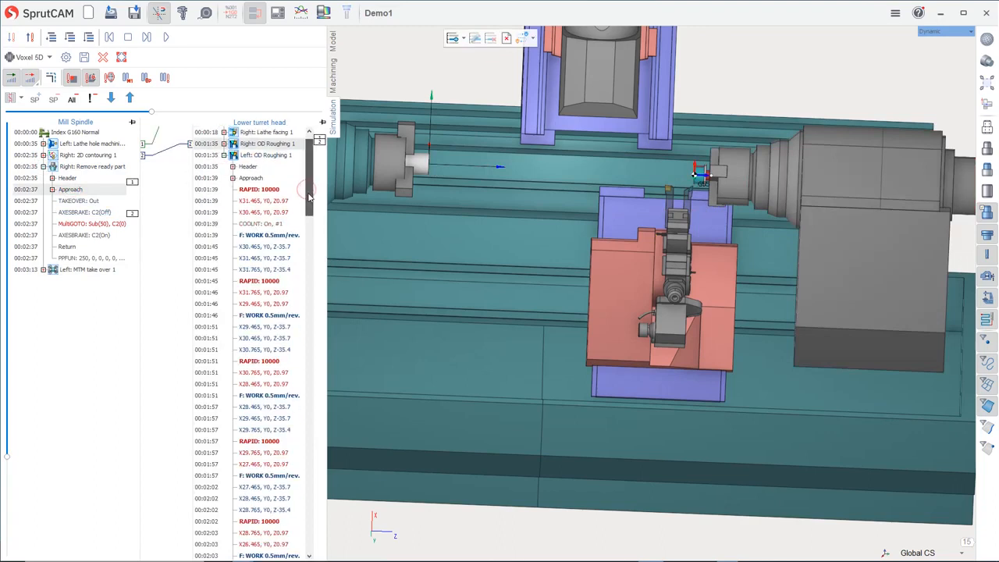
left_click(259, 155)
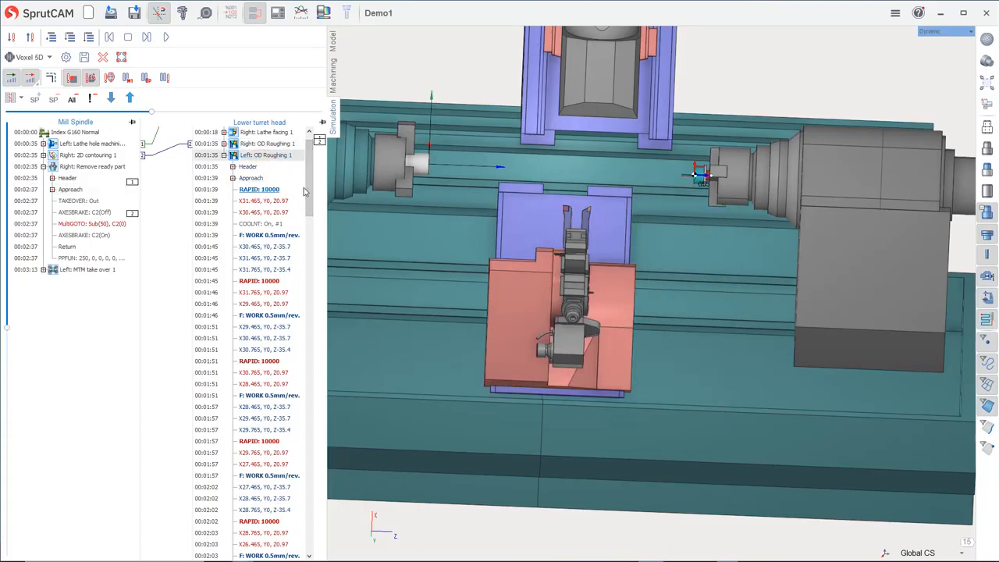
left_click_drag(308, 194, 303, 547)
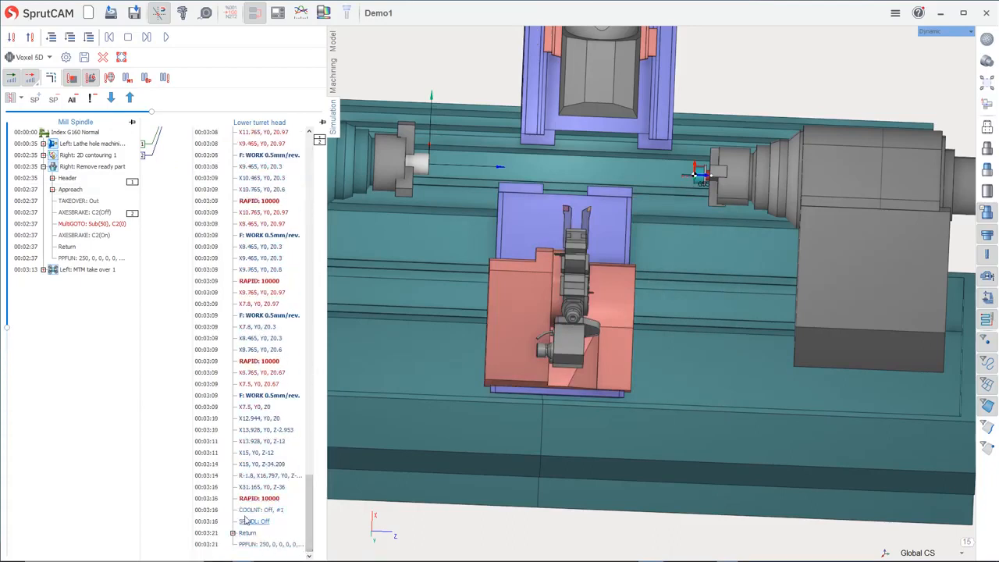
left_click(233, 533)
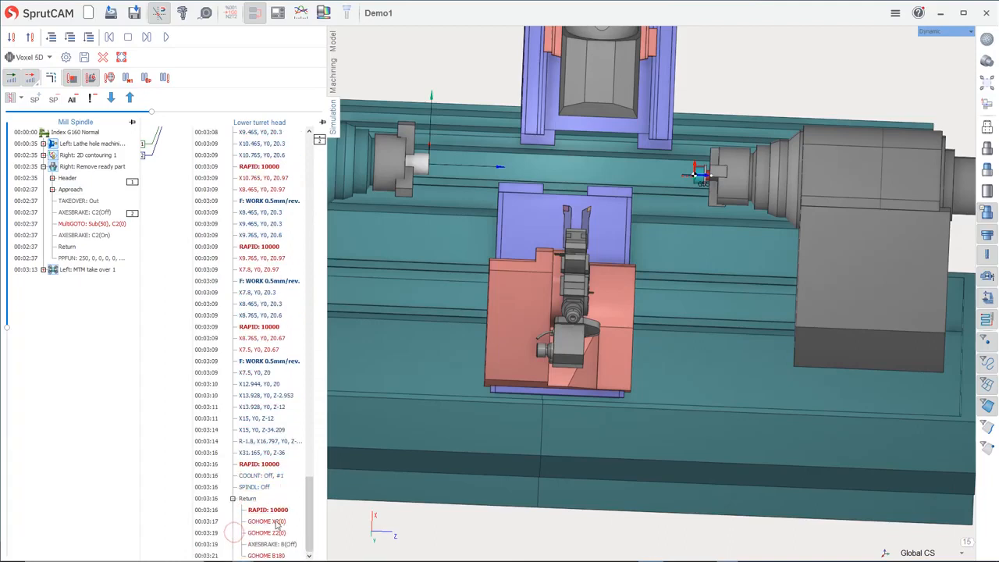
left_click(265, 533)
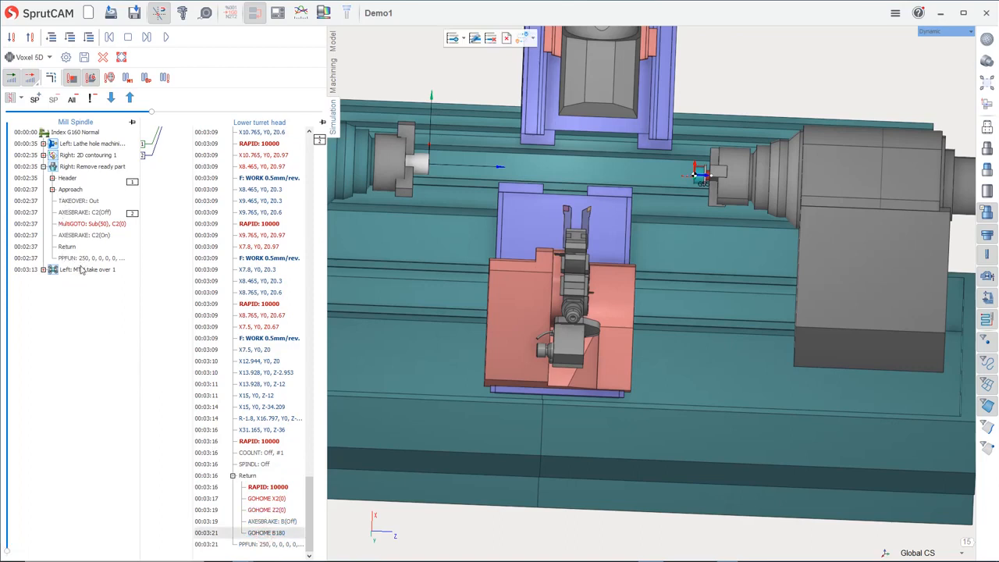
left_click(67, 191)
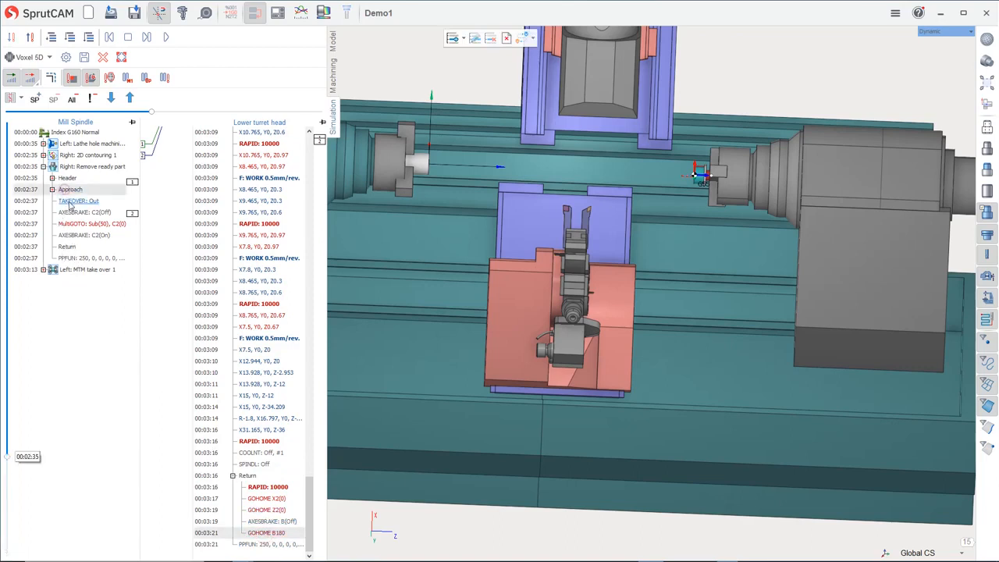
left_click(35, 99)
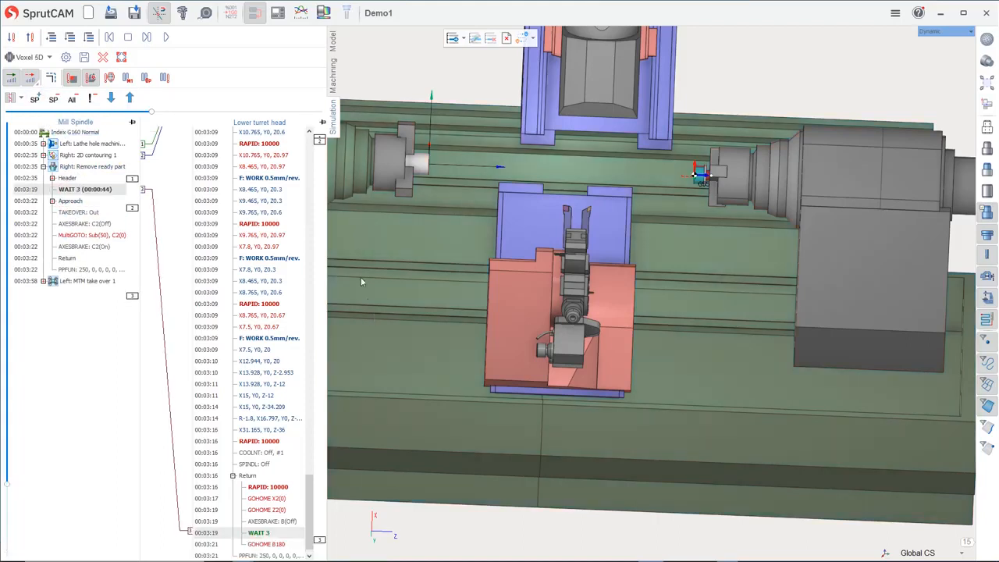
Reset the machining result and simulate the synchronized channels from Index G160 Normal into Right: 2D contouring 1 and Left: OD Roughing 1
left_click_drag(315, 484, 312, 148)
left_click(224, 179)
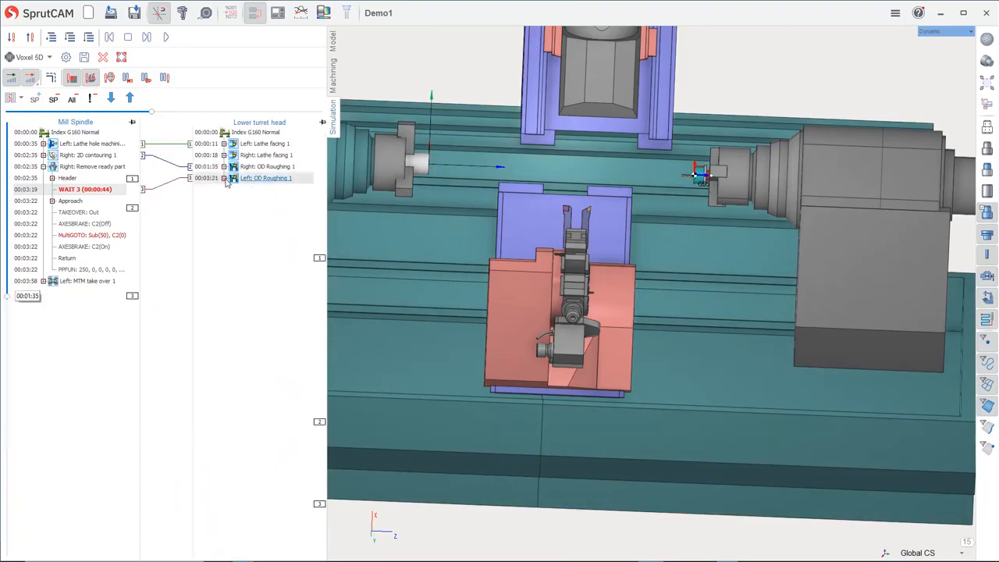
left_click(257, 133)
left_click(103, 58)
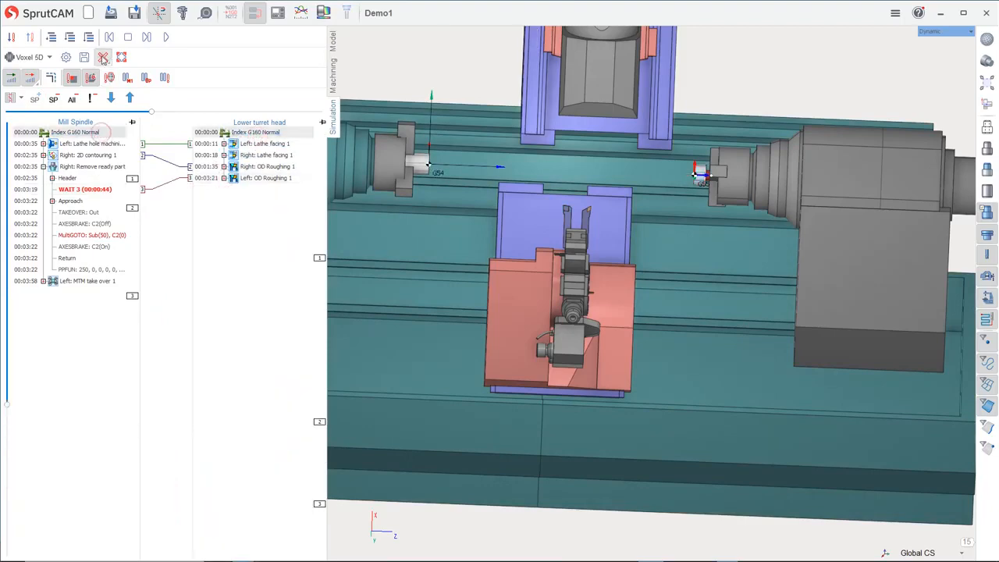
middle_click_drag(452, 266, 479, 300)
right_click_drag(479, 300, 291, 99)
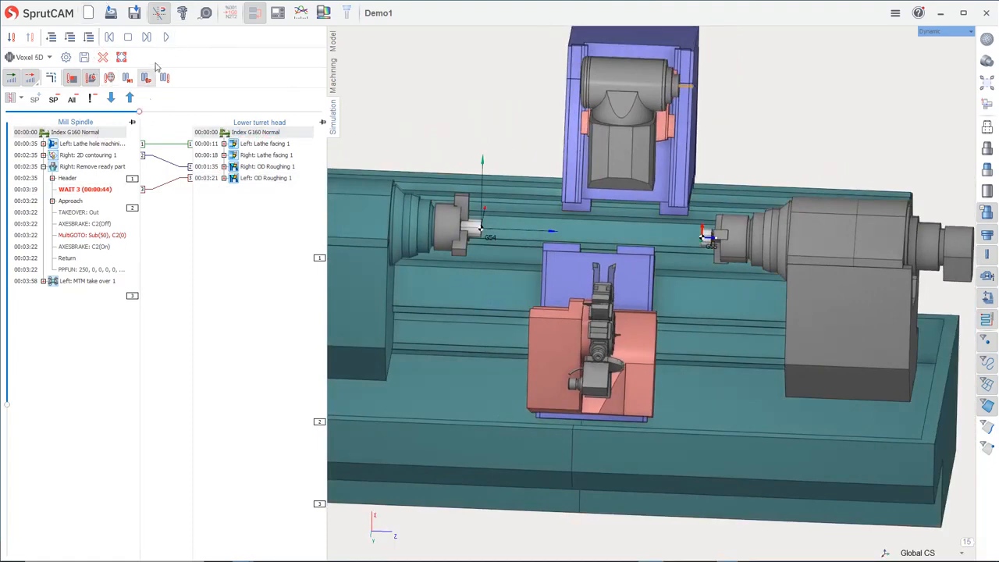
left_click(166, 36)
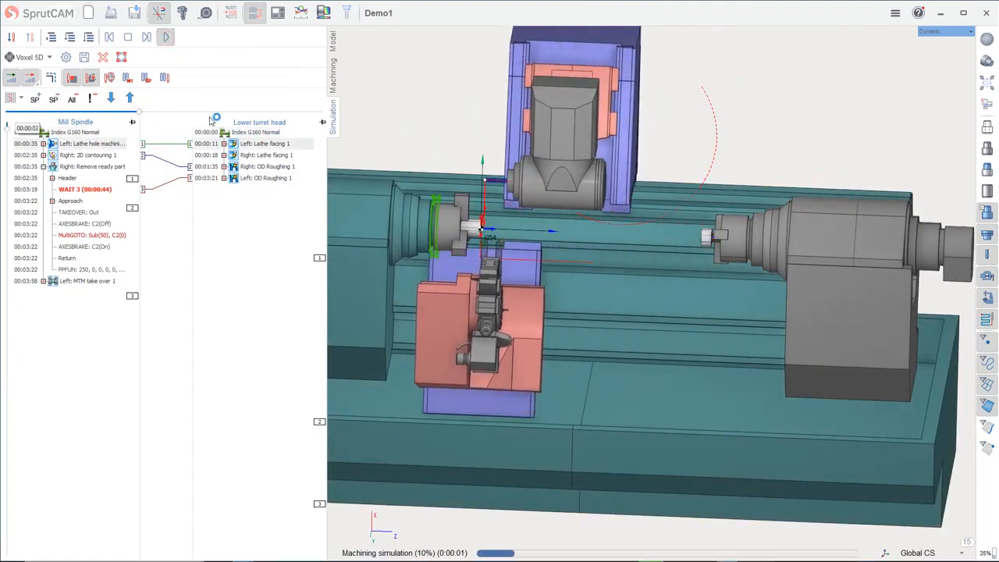
scroll(474, 224, "up", 5)
scroll(474, 225, "down", 5)
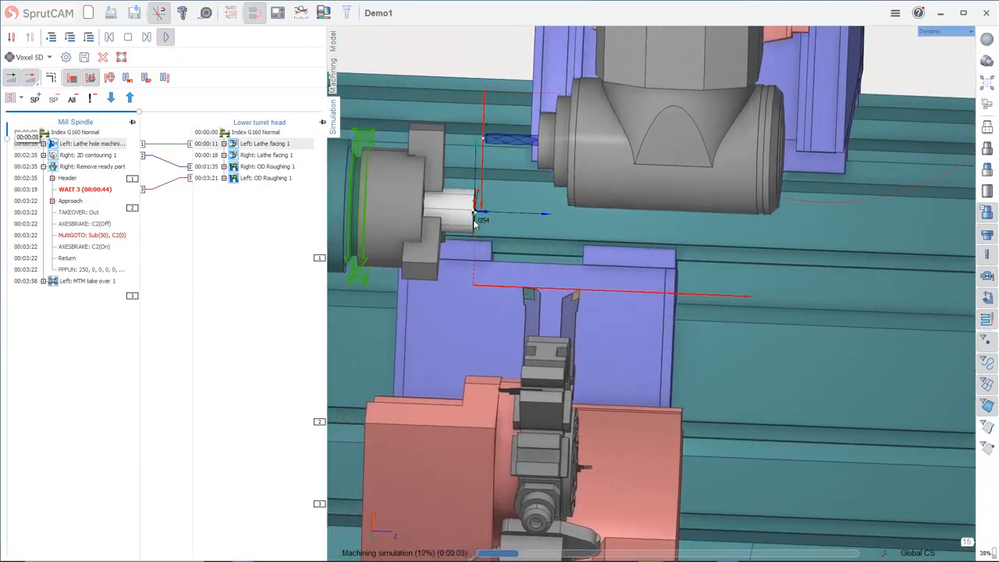
scroll(613, 250, "down", 3)
scroll(617, 246, "up", 2)
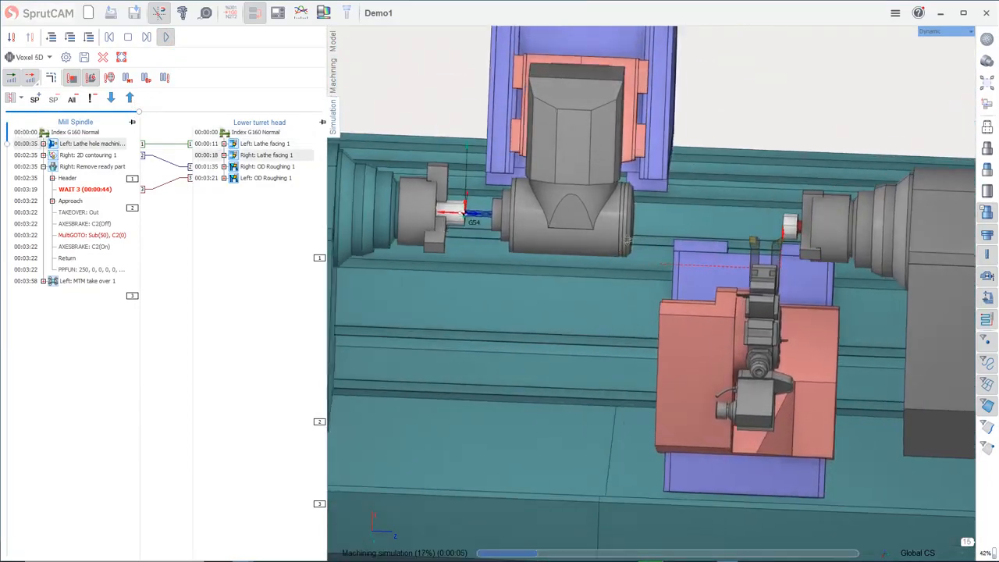
scroll(617, 236, "up", 2)
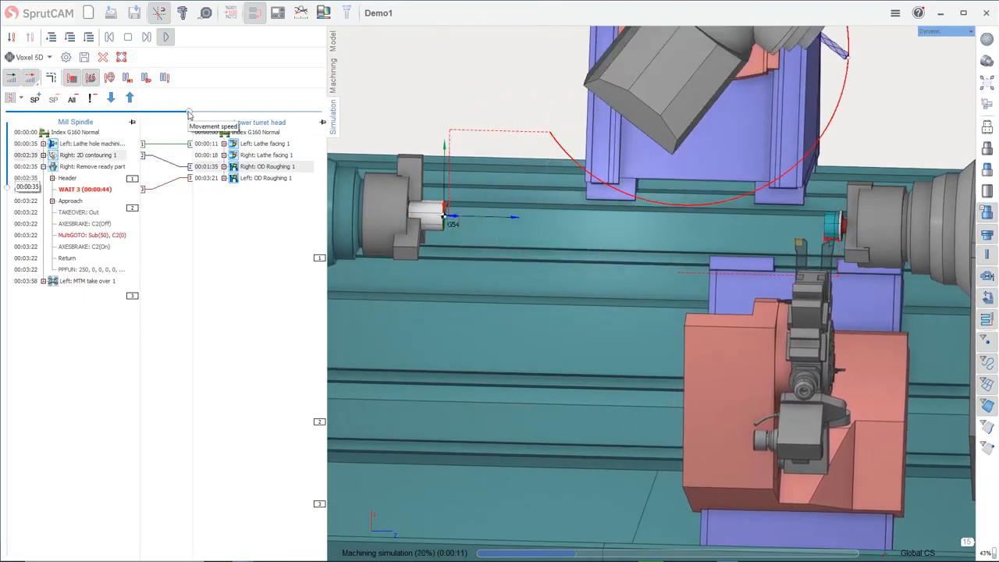
left_click_drag(188, 113, 180, 113)
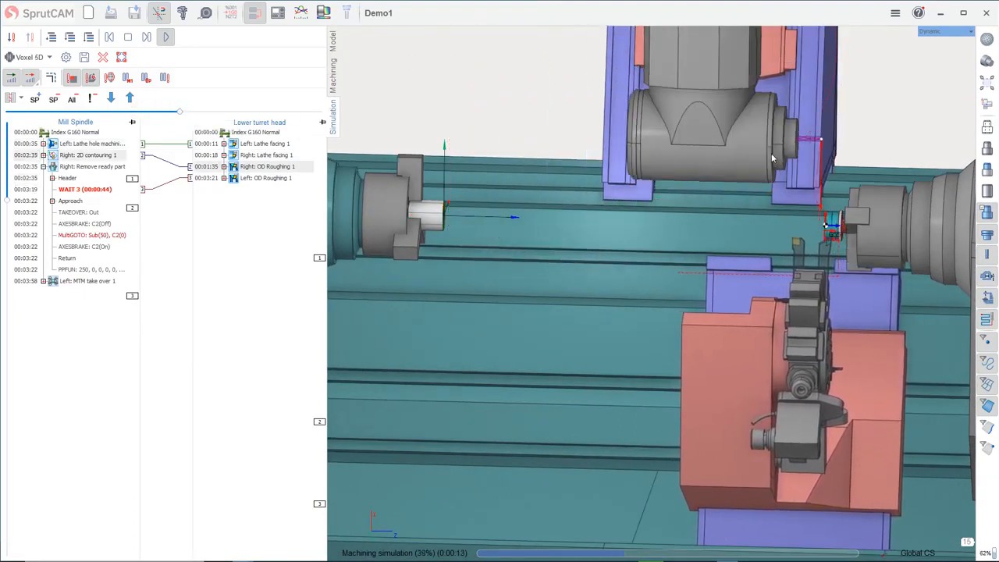
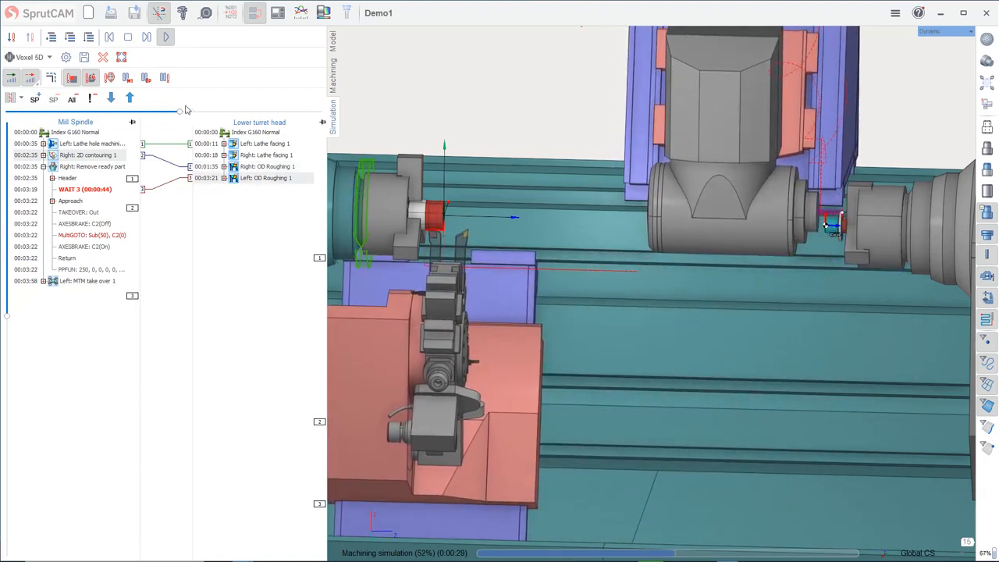
Continue the simulation at varied speeds through Left: MTM take over 1 and examine the subspindle's clearance from the lower turret
left_click_drag(181, 112, 215, 112)
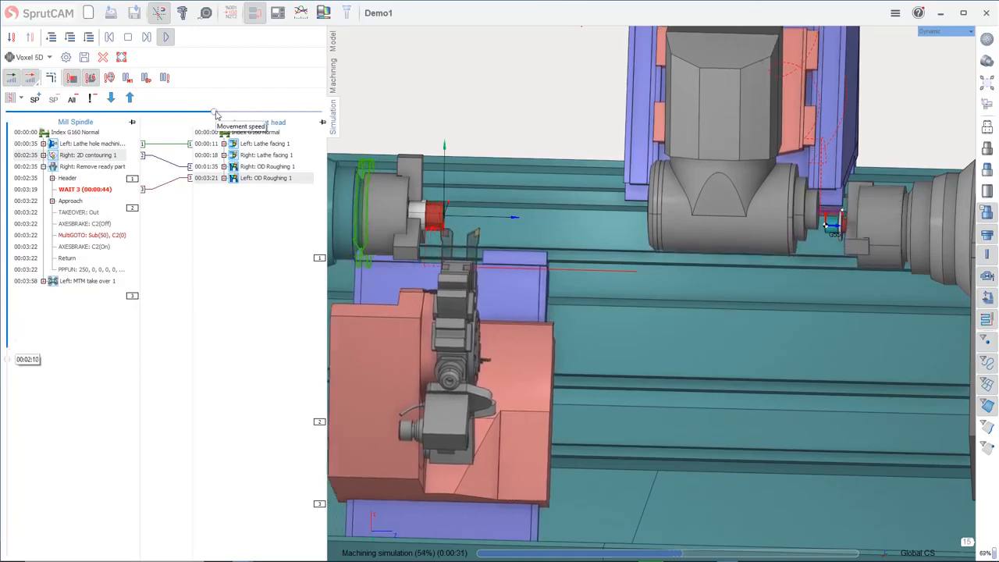
left_click_drag(215, 112, 165, 121)
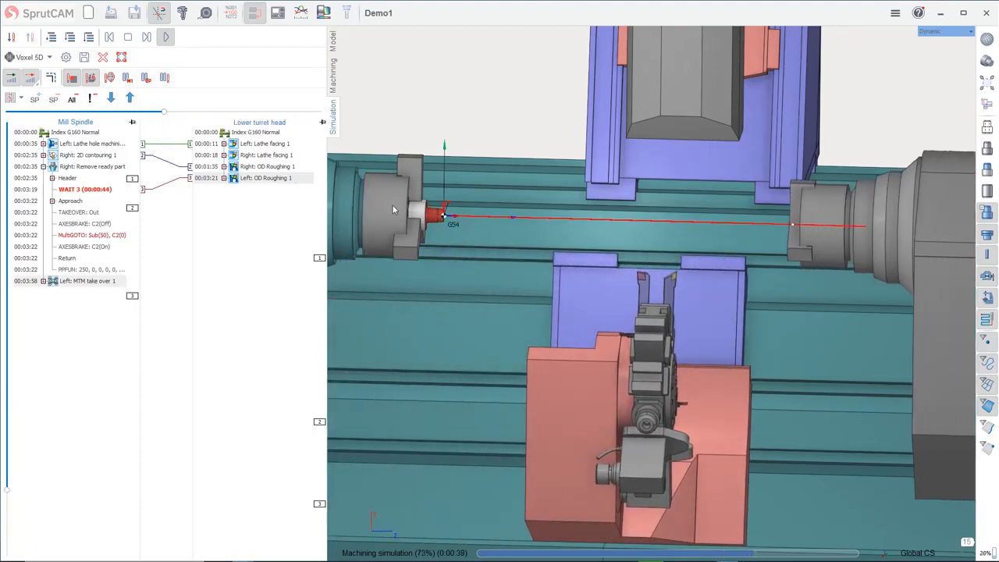
scroll(392, 204, "down", 3)
middle_click_drag(465, 243, 535, 237)
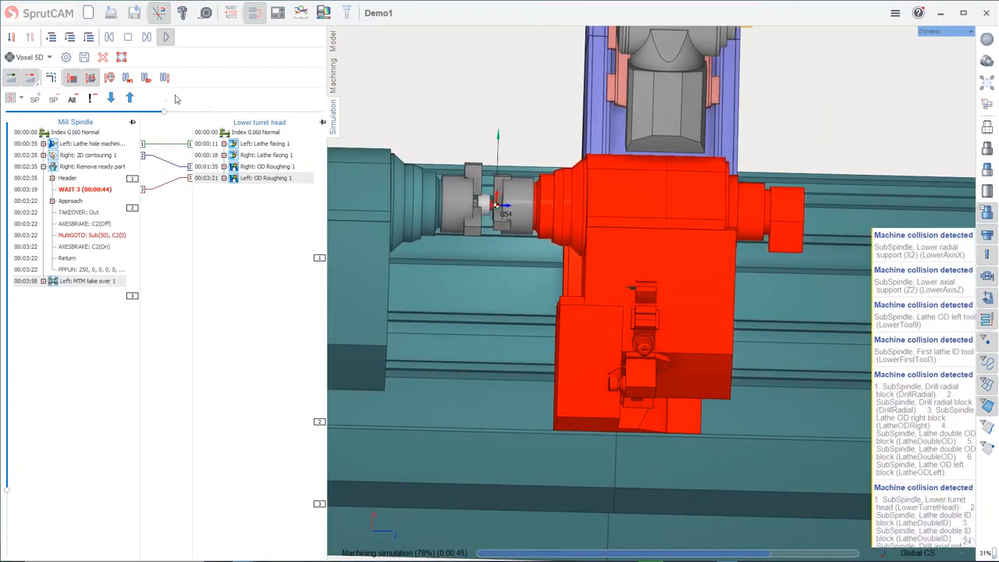
left_click_drag(164, 113, 192, 113)
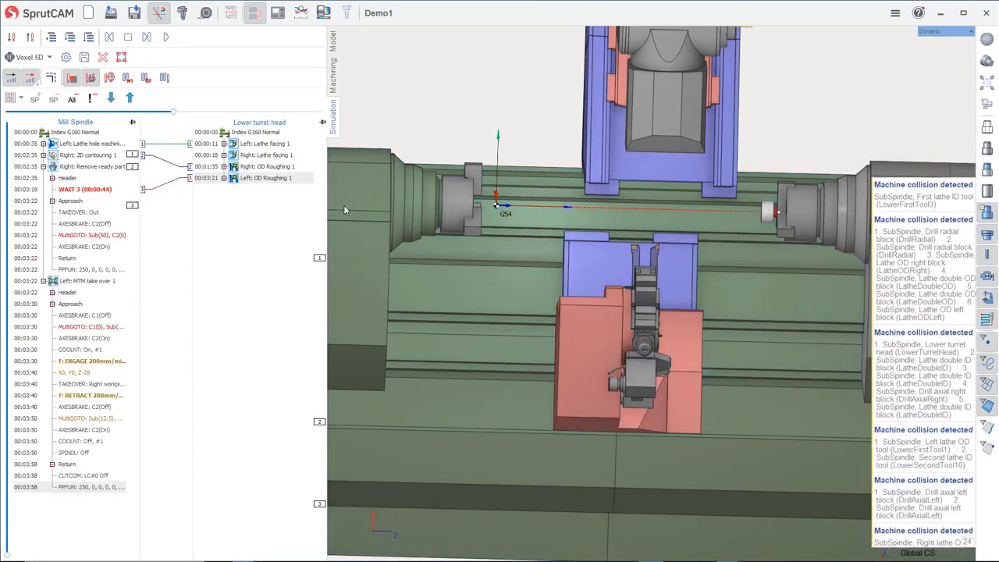
Return to the machining operations, select Left: OD Roughing 1 and group the operation list by the Left and Right setups
left_click(333, 74)
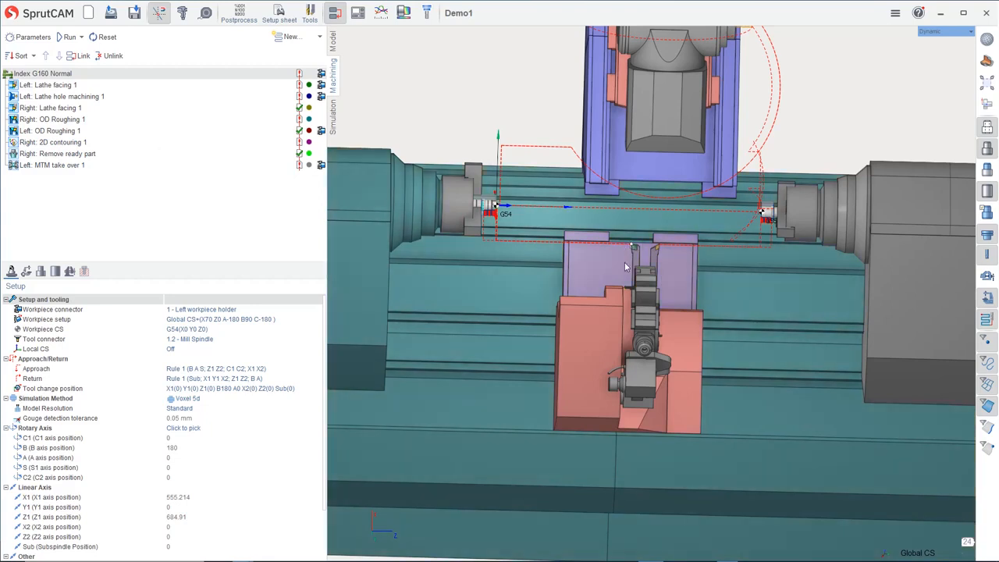
left_click(335, 14)
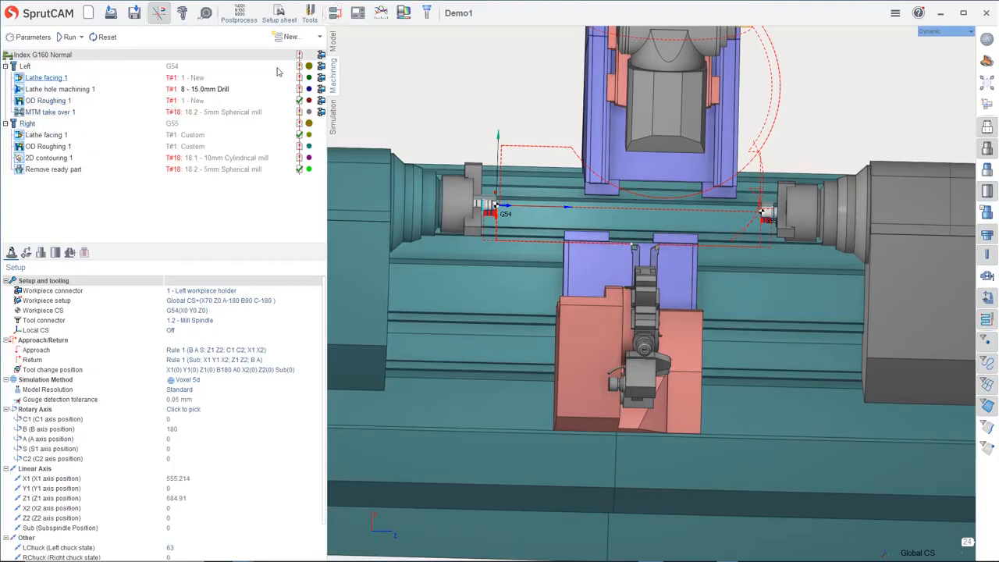
left_click(335, 14)
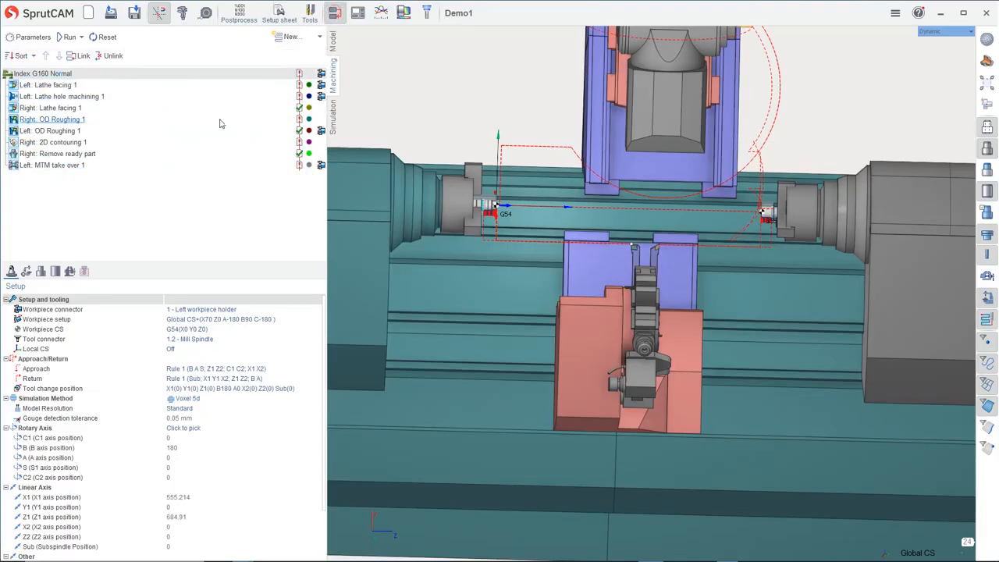
left_click(53, 131)
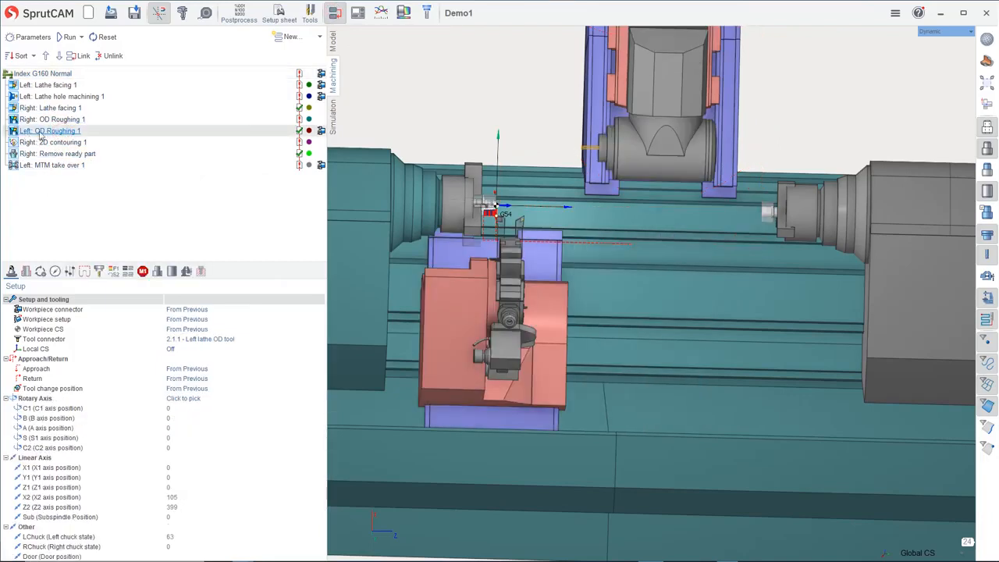
left_click(334, 13)
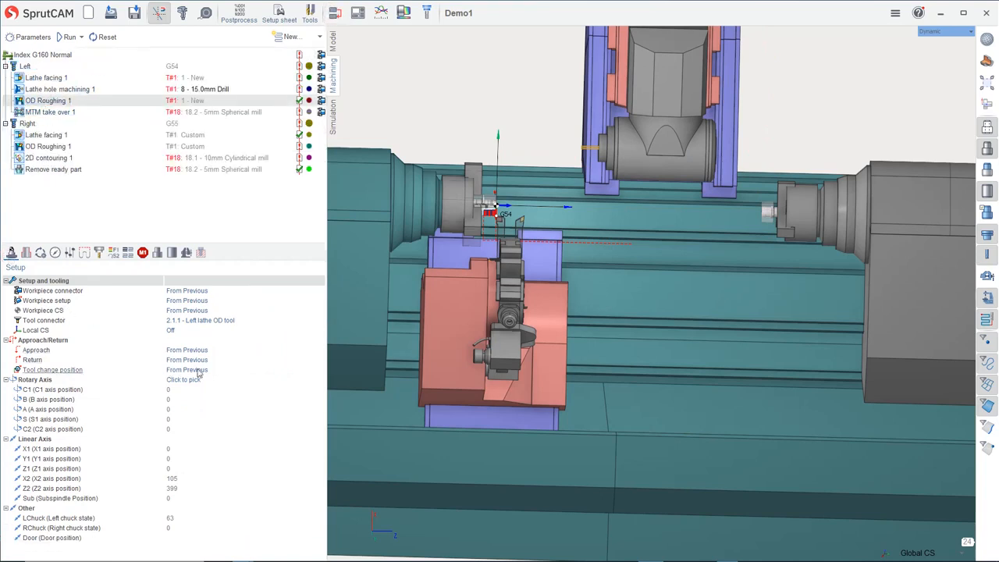
Give Left: OD Roughing 1 a custom tool change position with the Z2 machine coordinate set to -500
left_click(250, 370)
left_click(321, 371)
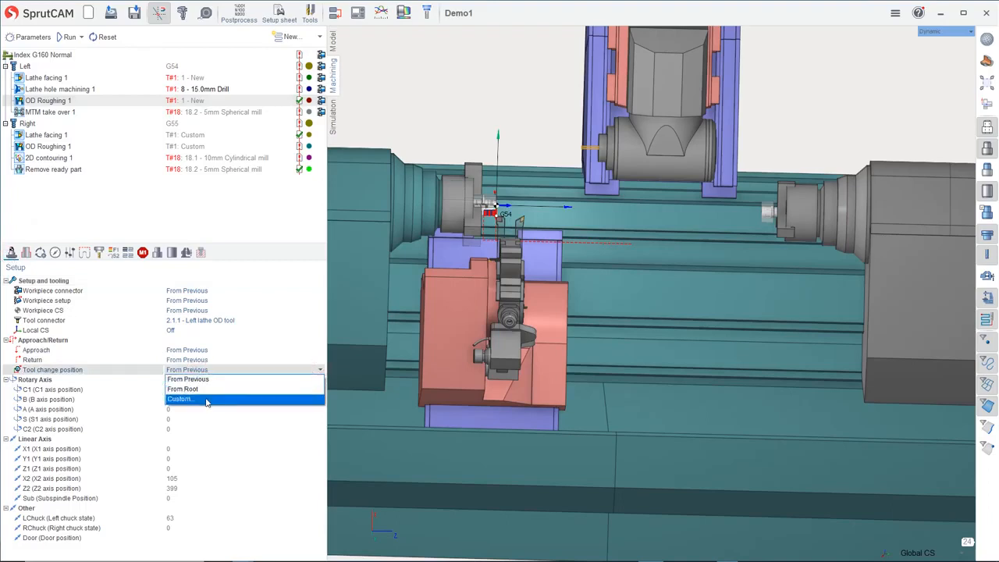
left_click(207, 402)
left_click(37, 60)
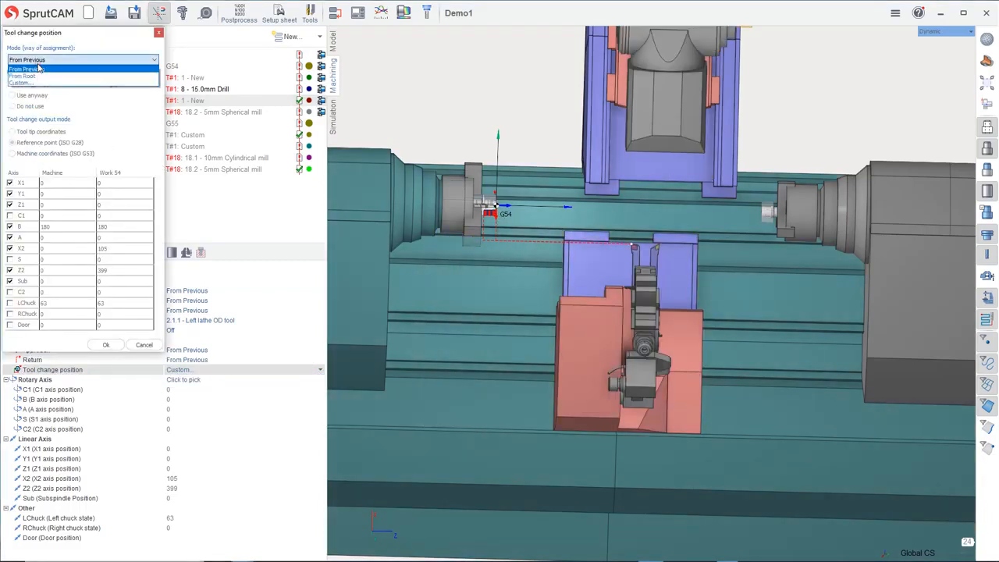
left_click(29, 79)
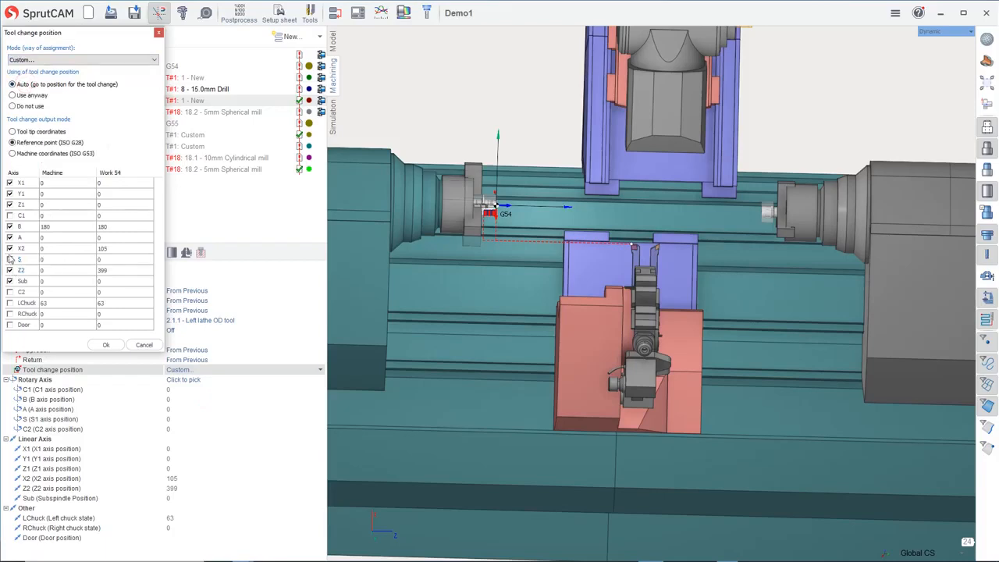
left_click(60, 270)
type("-130")
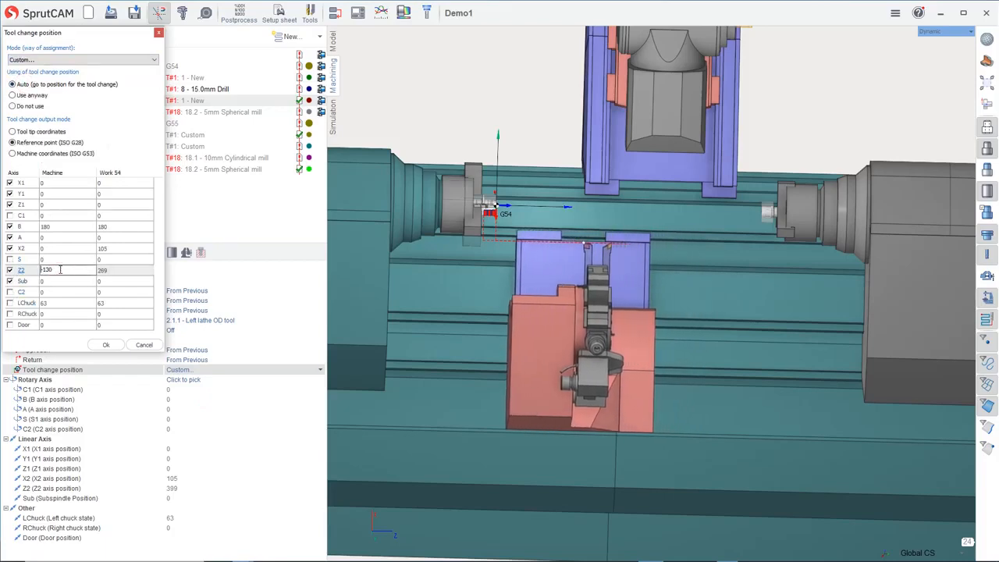
scroll(60, 270, "down", 20)
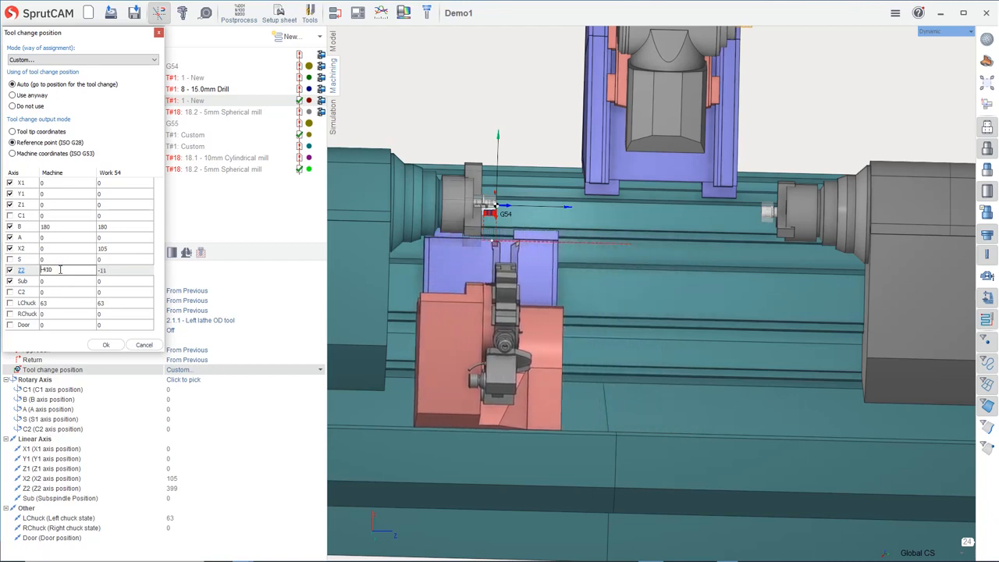
scroll(60, 270, "down", 10)
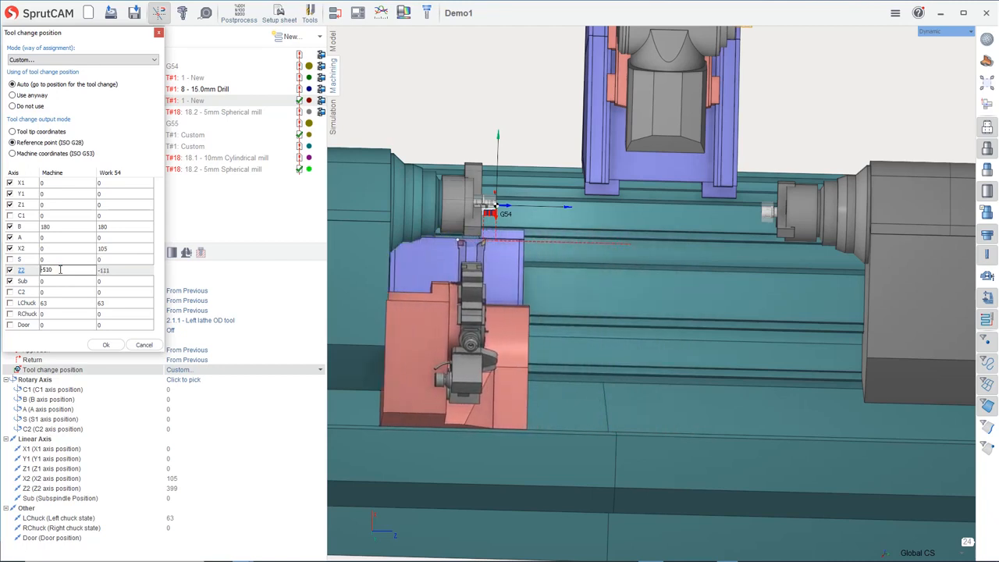
scroll(60, 270, "up", 1)
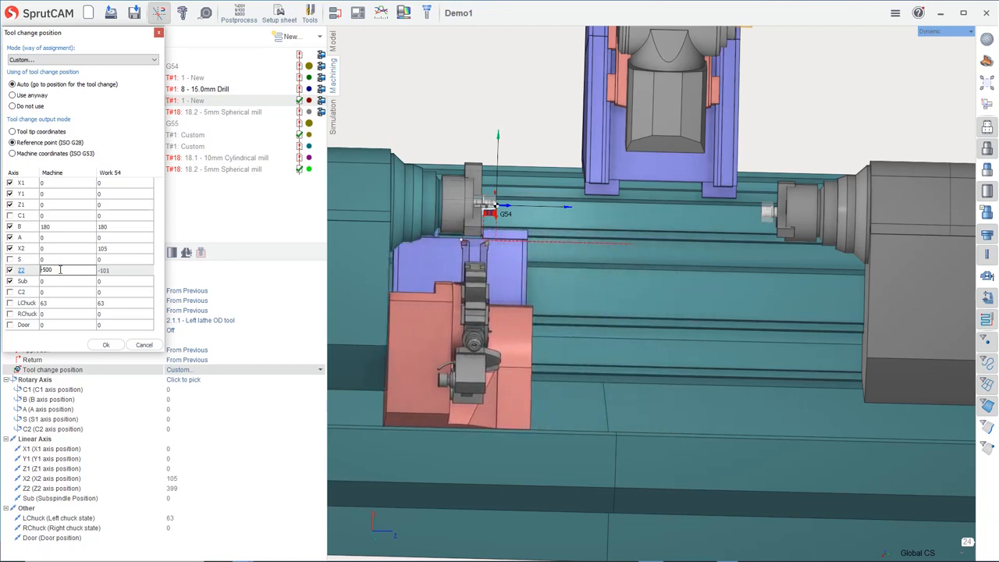
left_click(107, 345)
Set the work feed of Left: Lathe hole machining 1 to 0.5 mm/rev
left_click(58, 89)
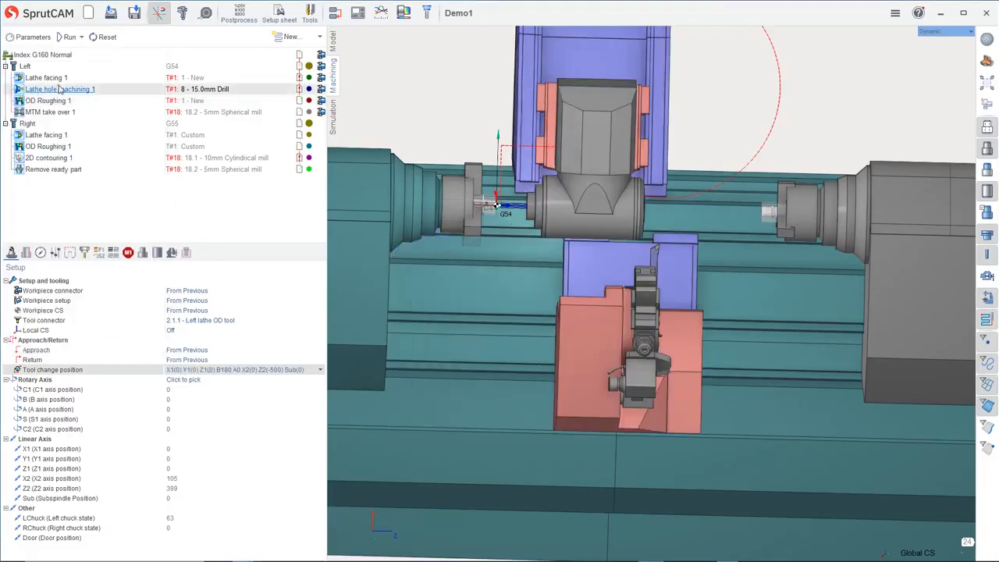
left_click(100, 253)
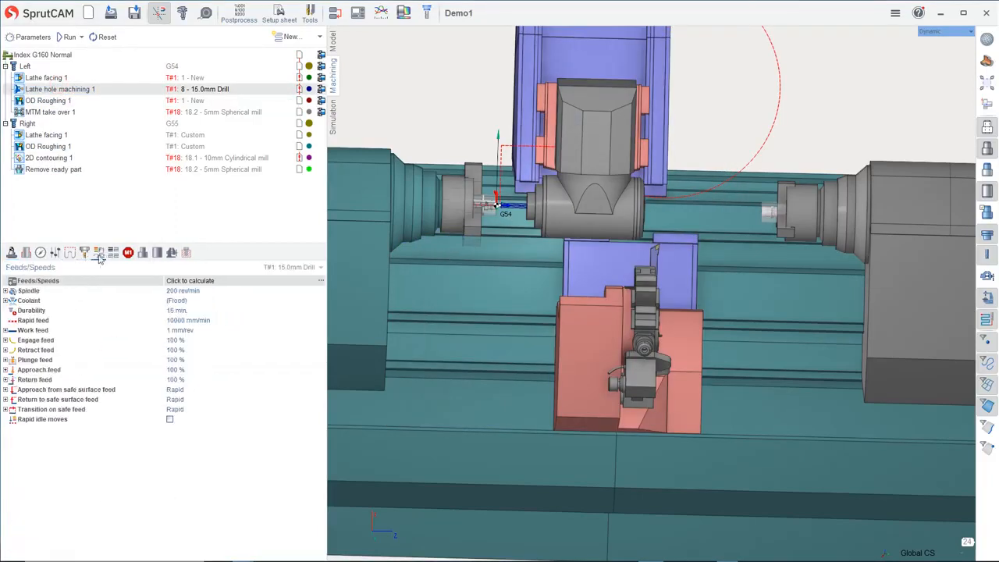
left_click(171, 291)
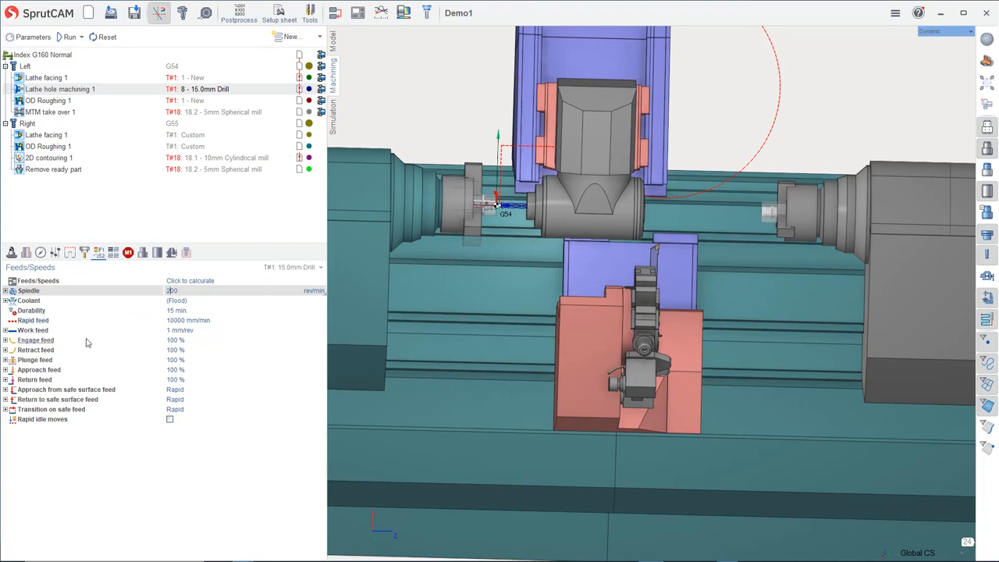
left_click(174, 330)
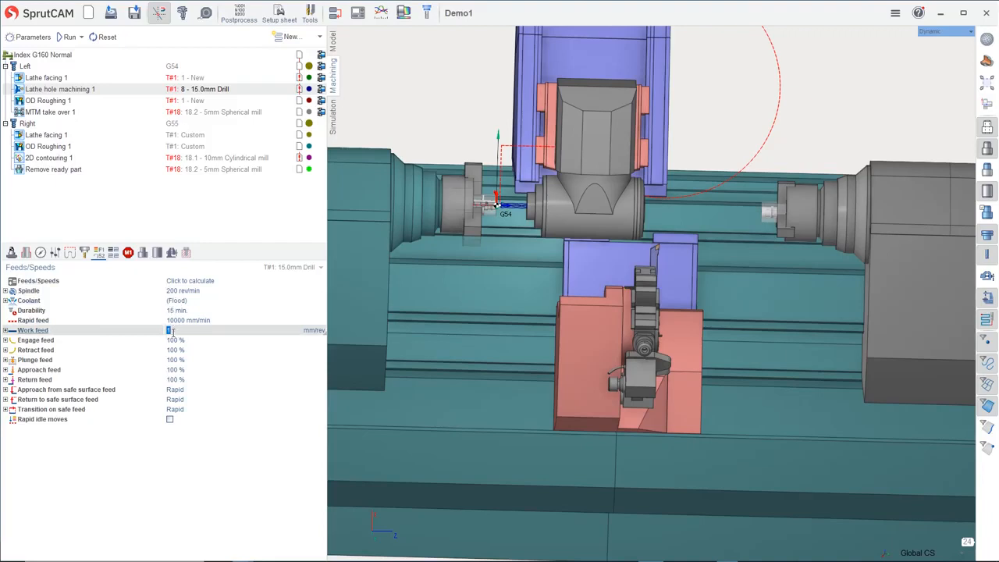
type("0.5")
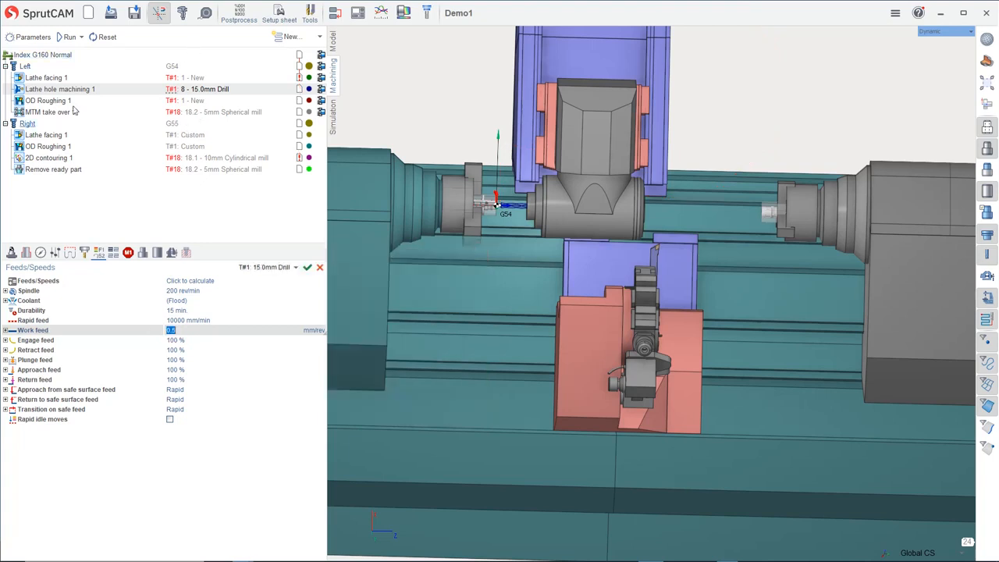
Recalculate all operations from the Index G160 Normal root and link them in the sequencing order
left_click(58, 56)
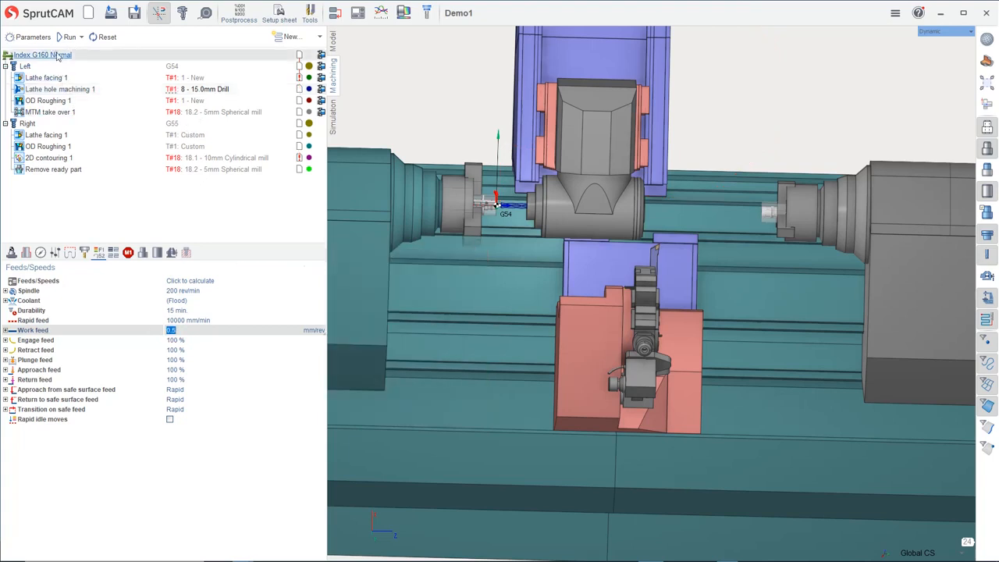
left_click(68, 37)
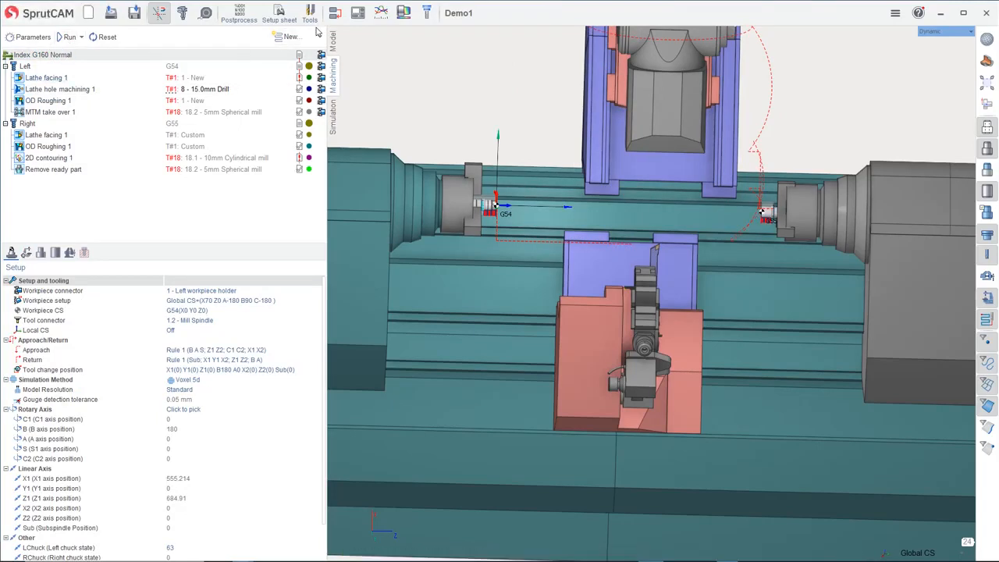
left_click(334, 12)
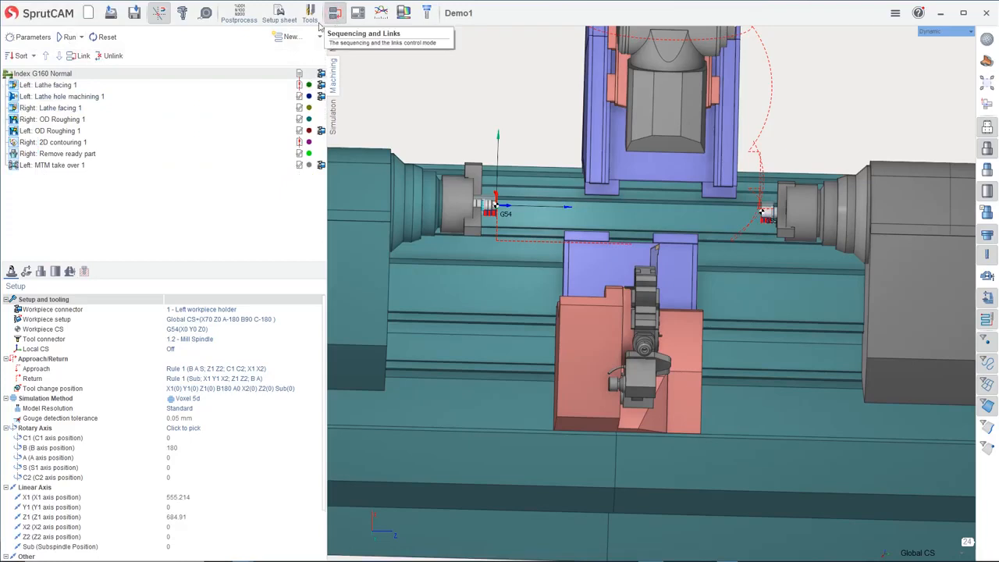
left_click(80, 61)
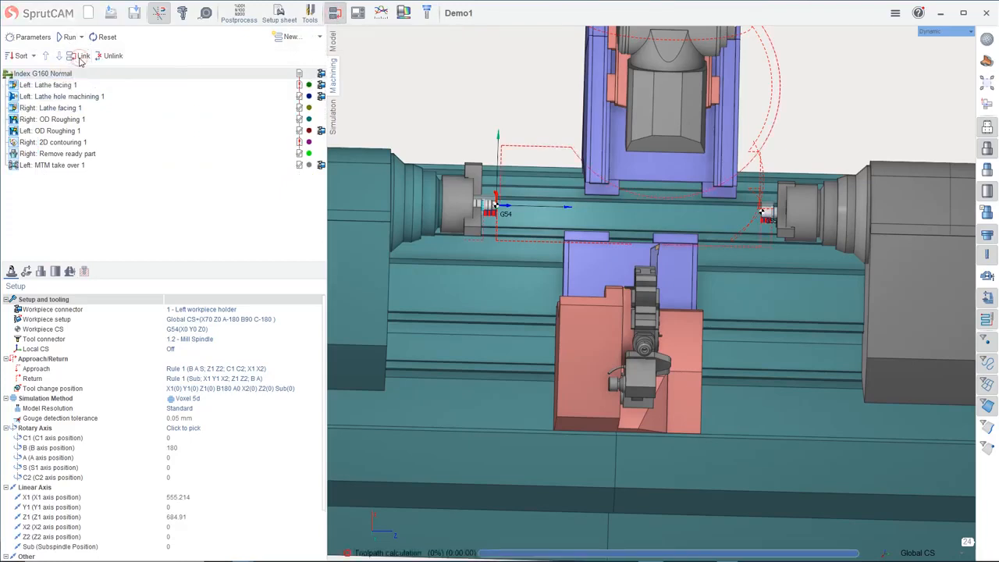
Simulate the synchronized channels from Index G160 Normal into Right: 2D contouring 1 and Left: OD Roughing 1 at varied speeds
left_click(333, 118)
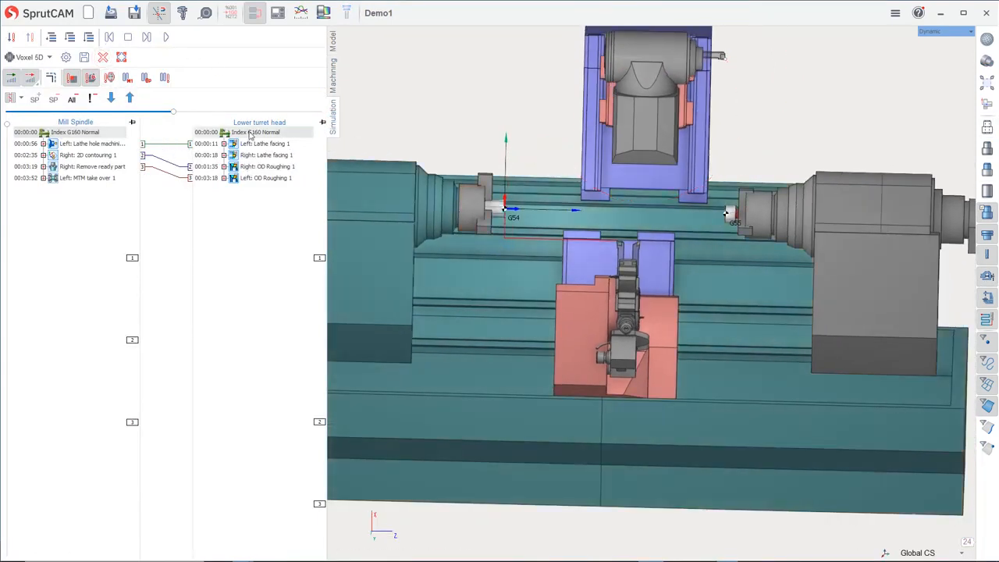
left_click(165, 37)
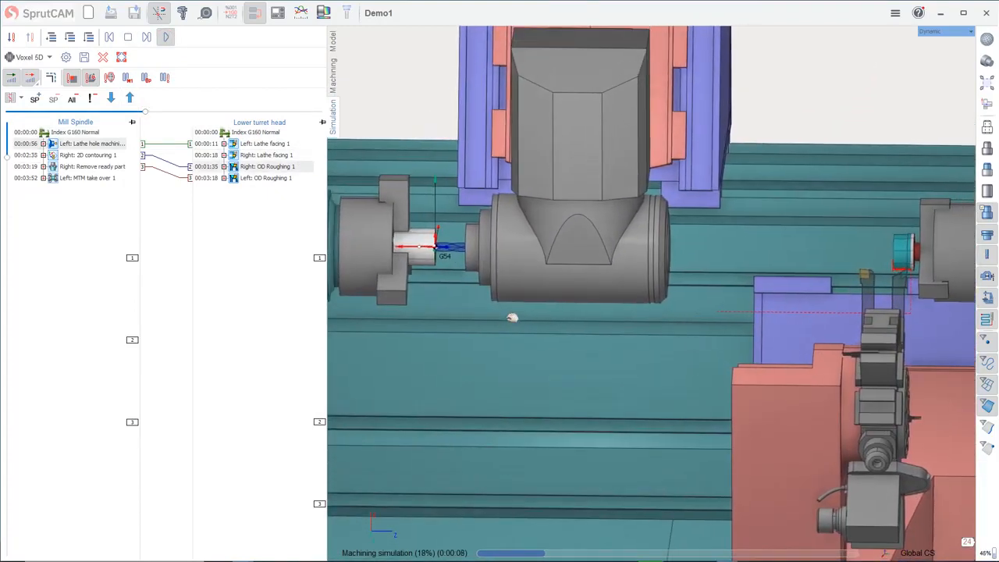
left_click_drag(146, 112, 180, 114)
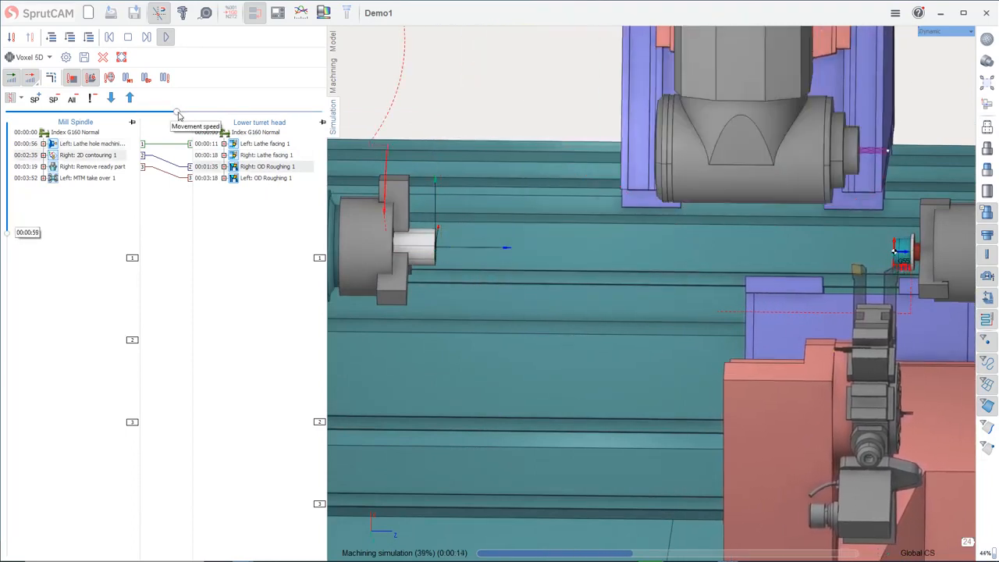
left_click_drag(180, 115, 193, 115)
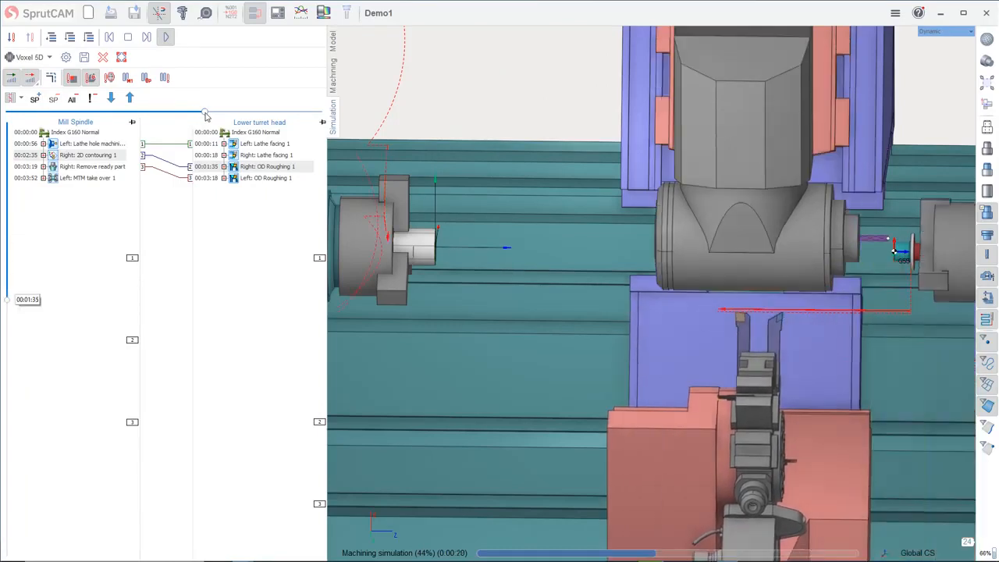
left_click_drag(193, 114, 197, 117)
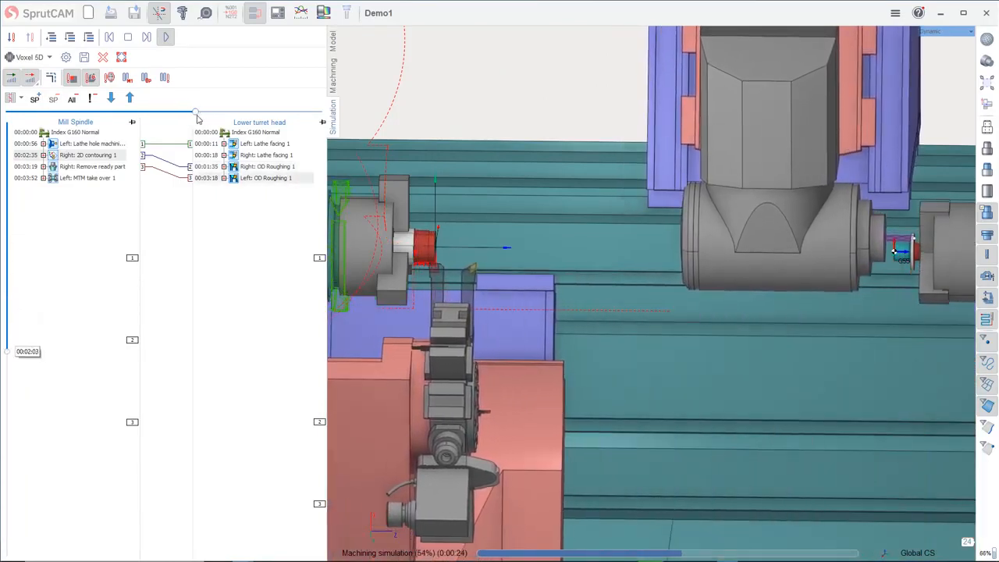
Slow the simulation for Left: MTM take over 1, examine the subspindle's clearance from the lower turret, and finish the run faster
left_click_drag(197, 117, 167, 127)
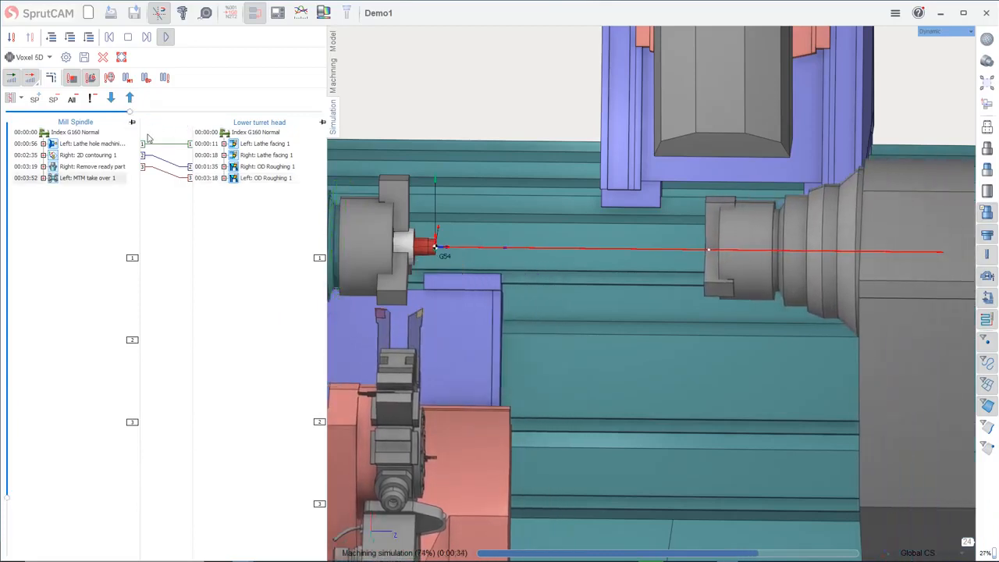
scroll(521, 316, "down", 3)
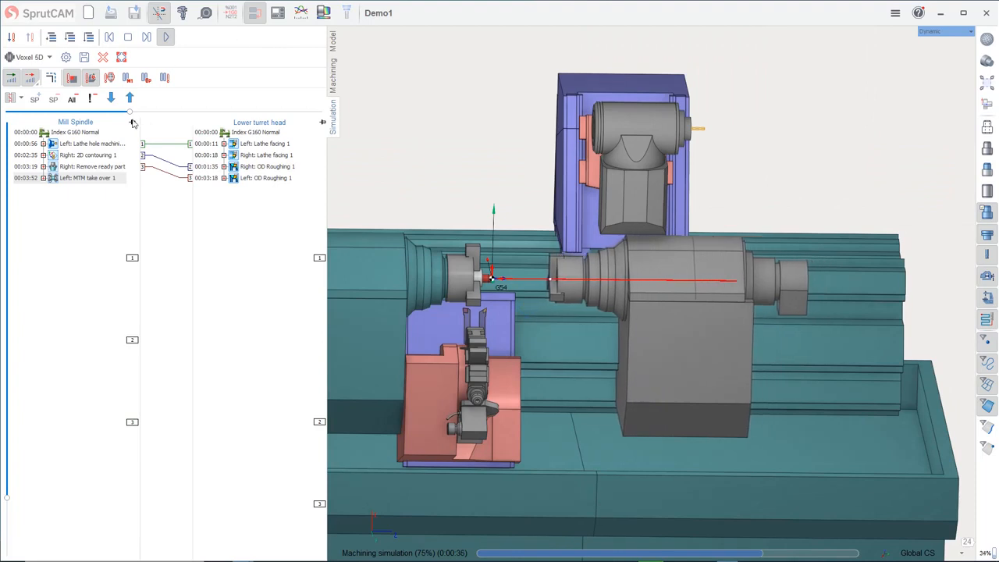
left_click_drag(130, 113, 203, 117)
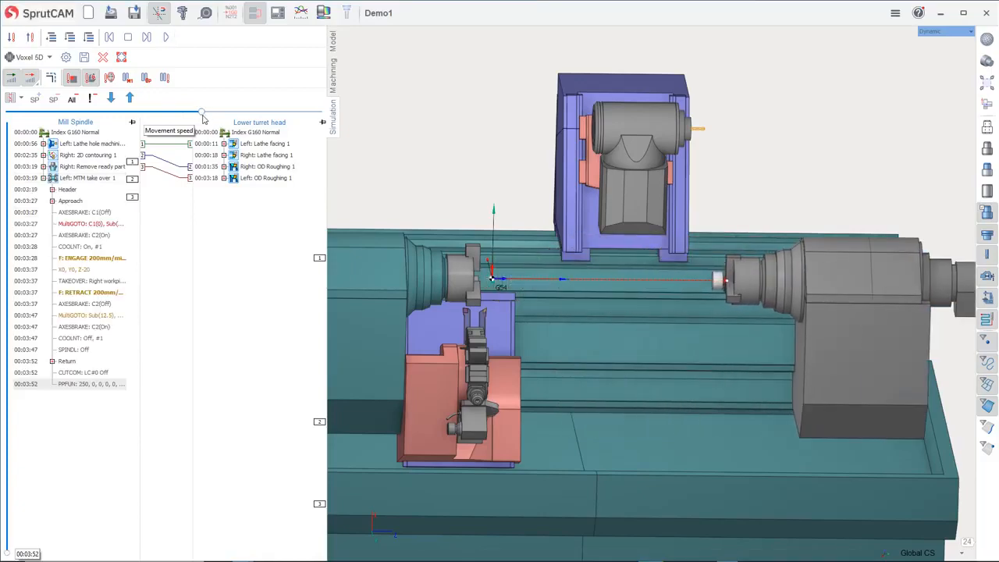
middle_click_drag(476, 275, 532, 272)
scroll(535, 256, "down", 2)
Open the Demo_Tornio_15_1.stc project and review its part model and machining operations
left_click(334, 78)
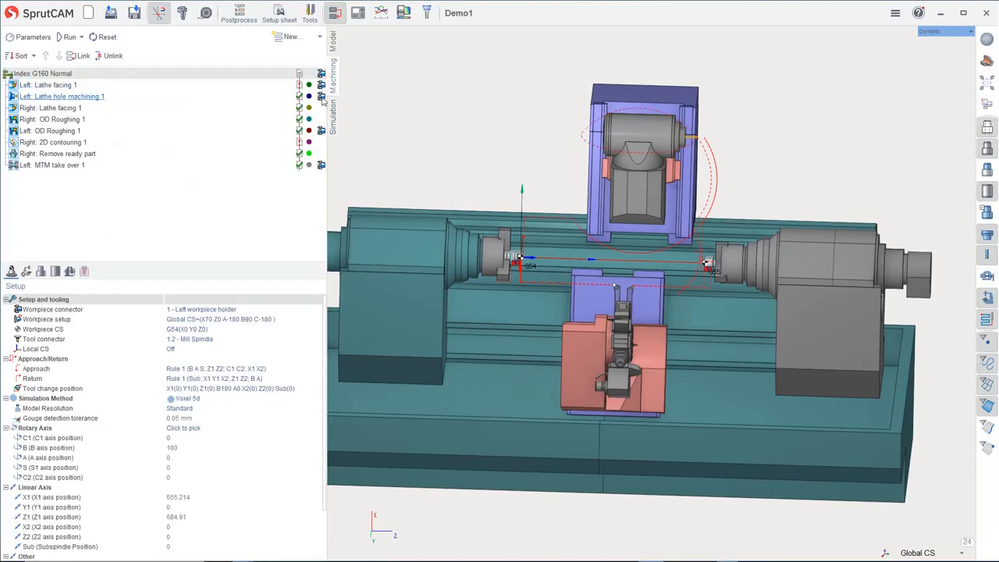
left_click(114, 17)
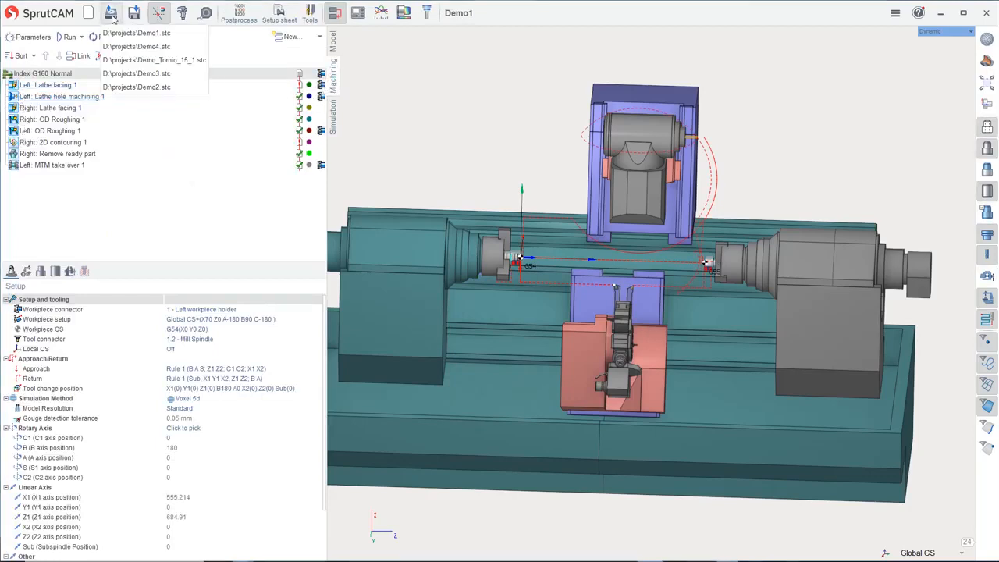
left_click(136, 60)
left_click(529, 290)
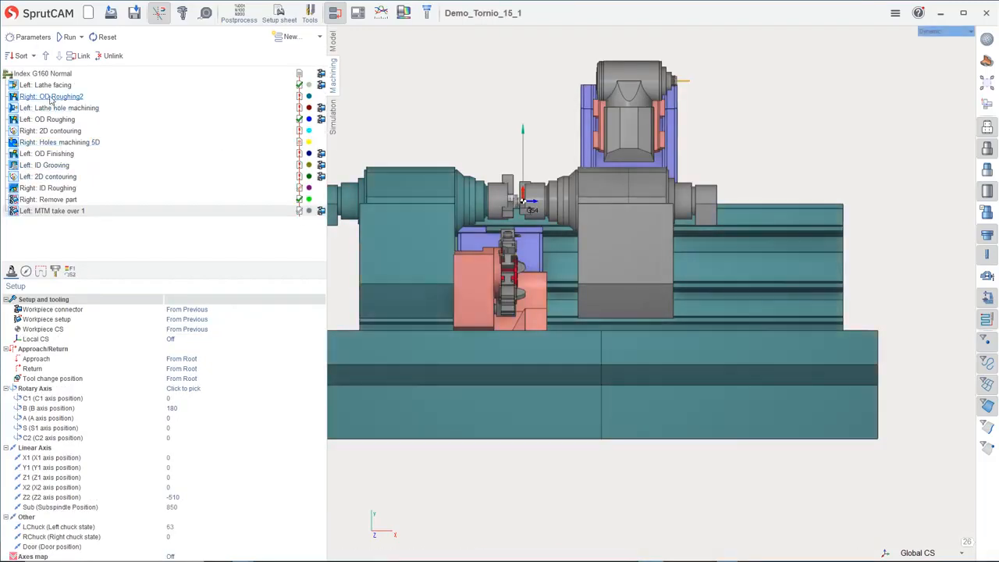
left_click(332, 42)
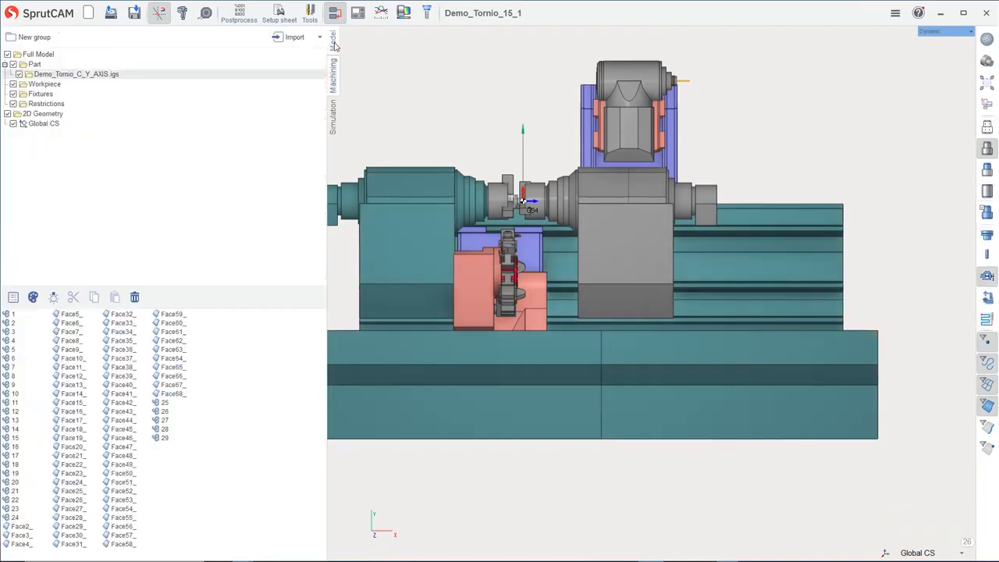
left_click(332, 81)
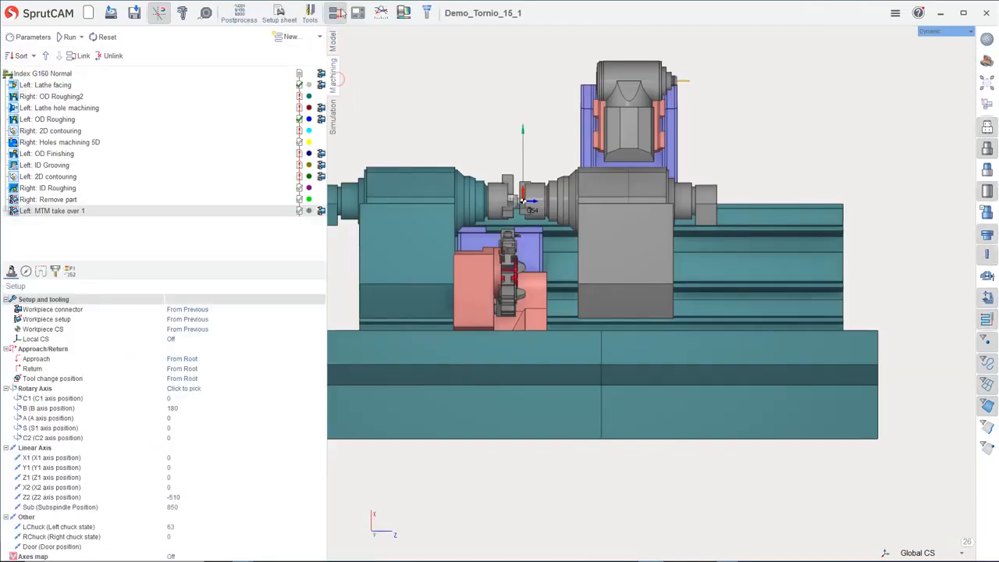
Simulate the project's synchronized channels at higher speed and examine Left: Lathe hole machining running alongside Right: OD Roughing2
left_click(334, 125)
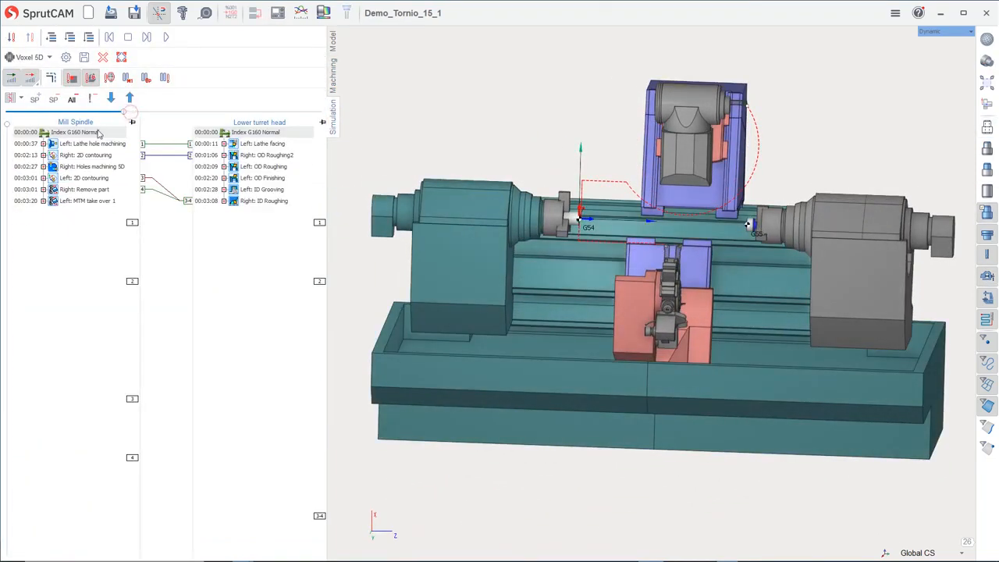
left_click(165, 37)
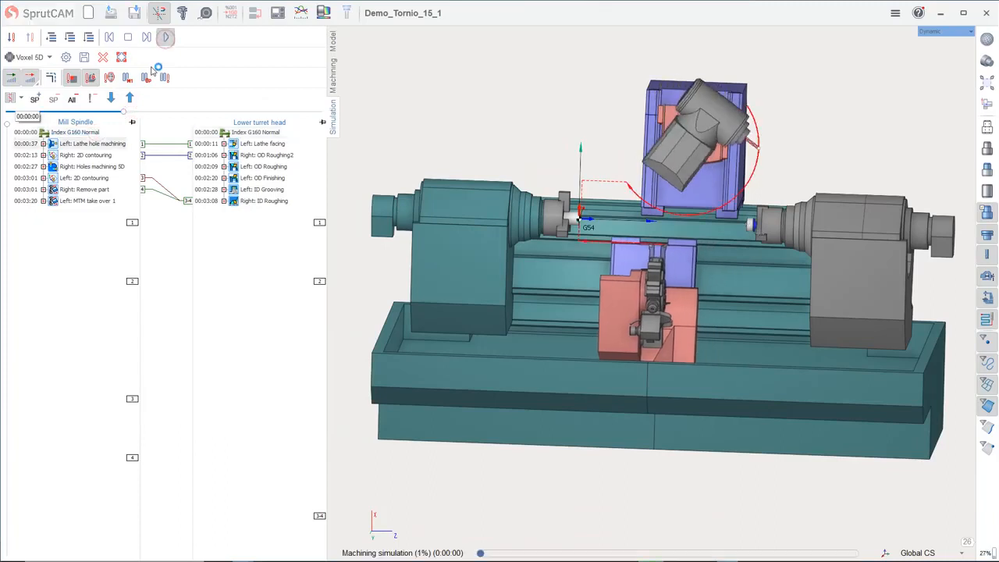
left_click_drag(123, 109, 203, 113)
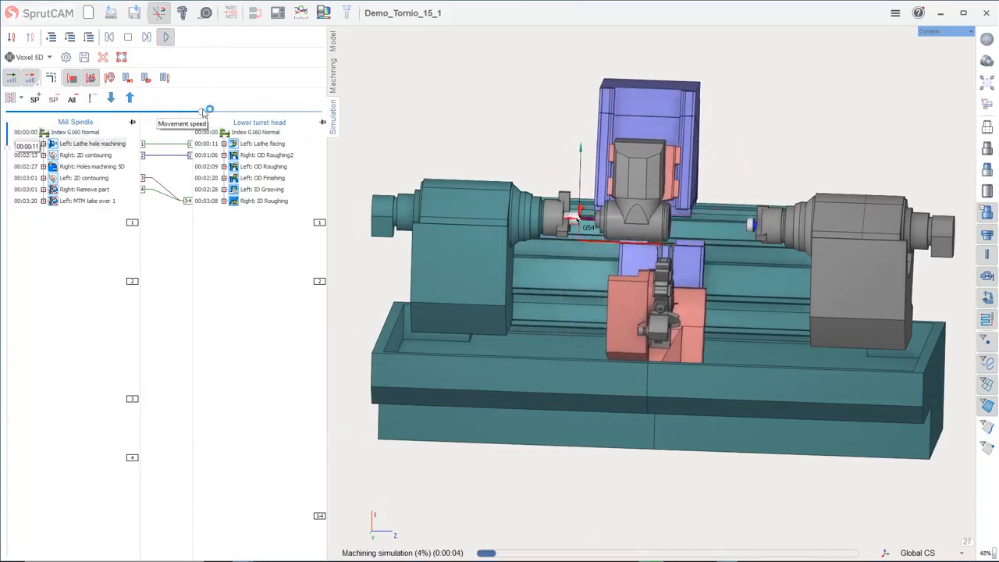
scroll(619, 193, "up", 4)
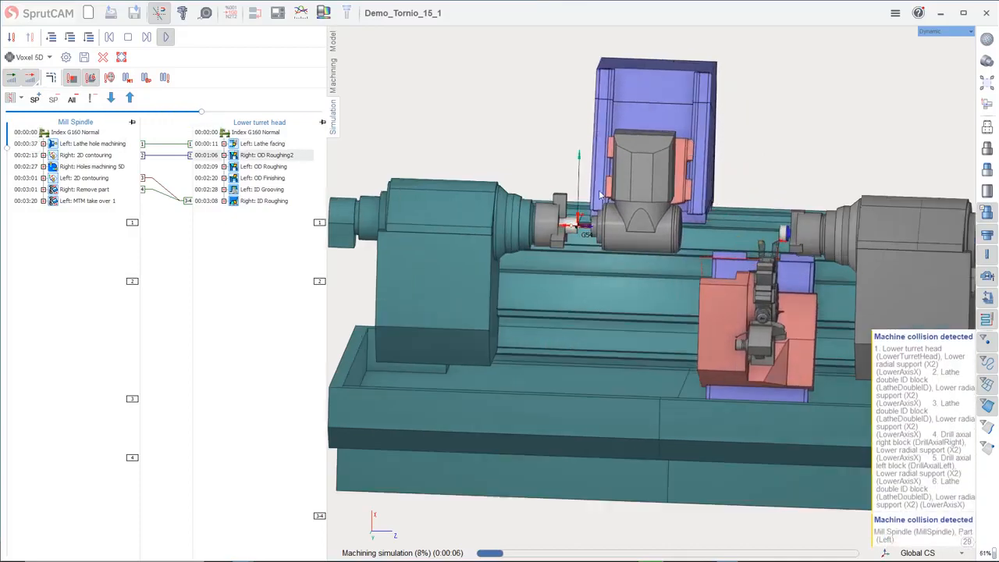
scroll(716, 228, "up", 5)
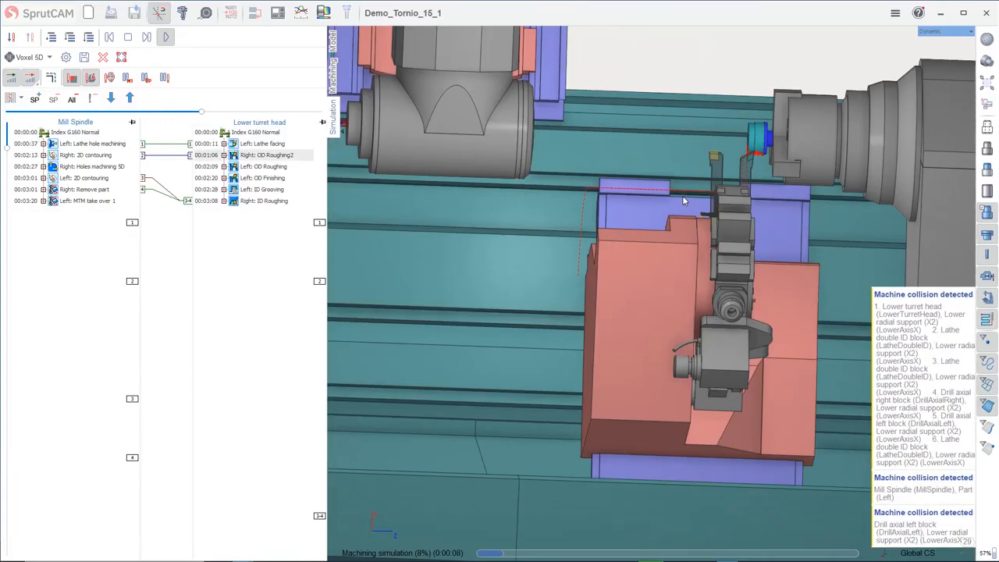
middle_click_drag(647, 232, 743, 264)
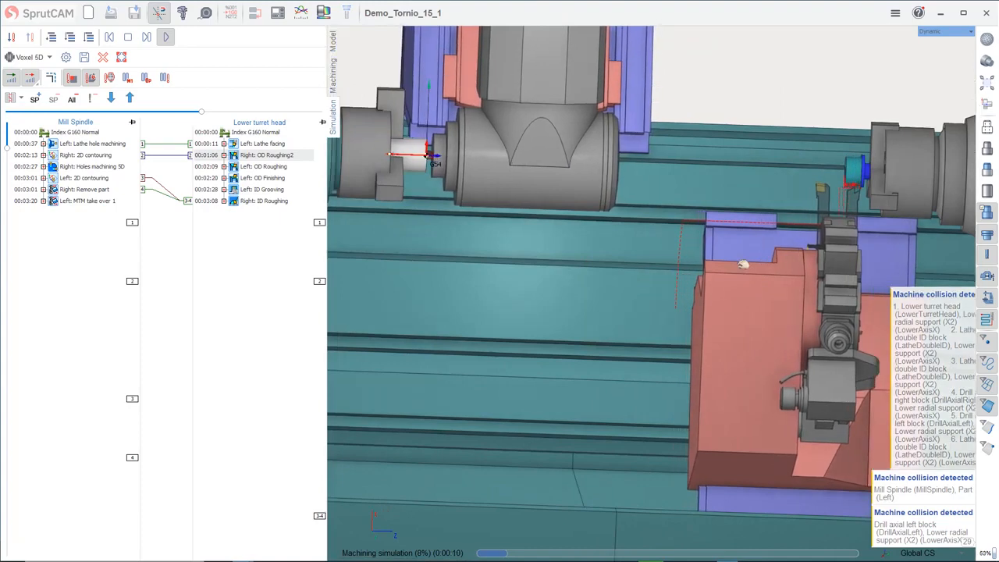